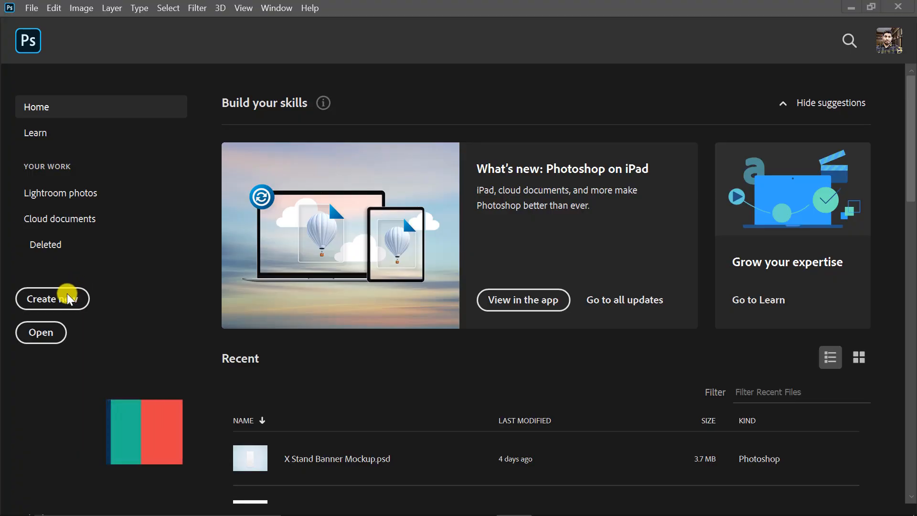
Create a new document named Ticket Design, 8.5 inches wide and 3.5 inches high at 300 pixels/inch in RGB Color.
click(67, 301)
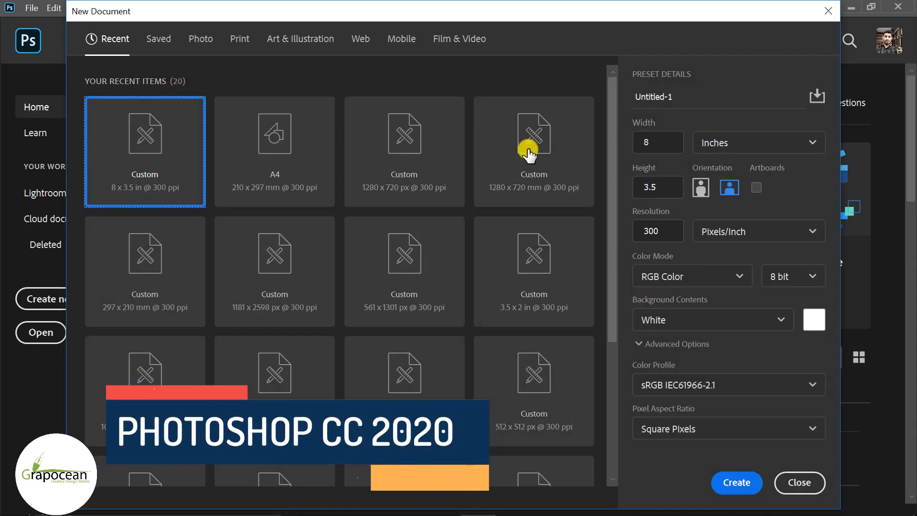
text(Ticket De)
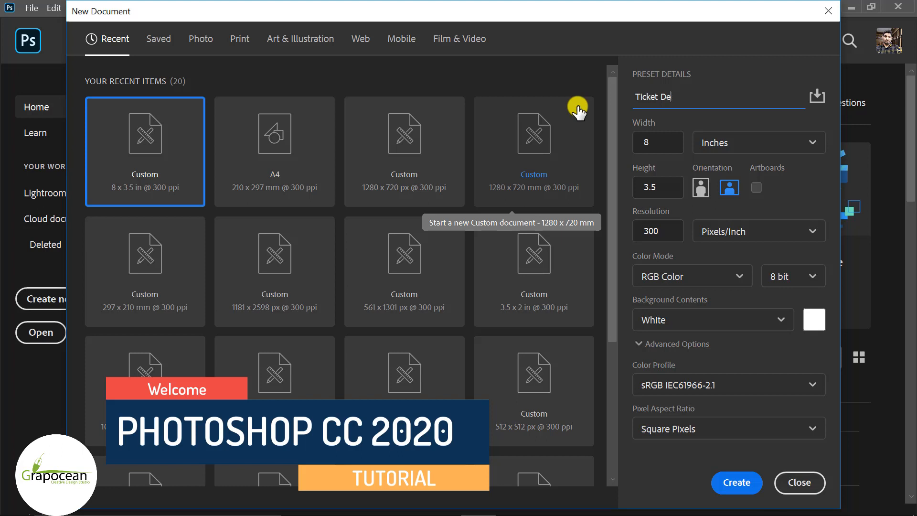
text(sign)
click(675, 143)
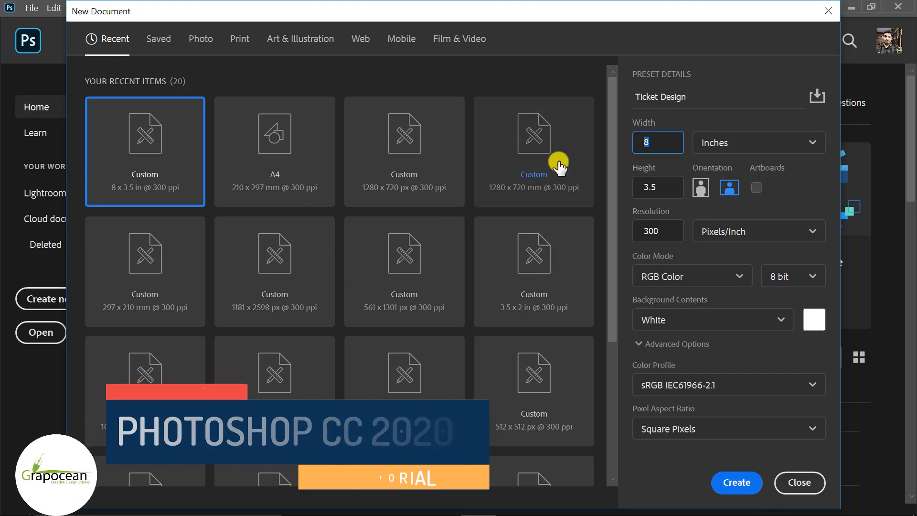
text(3.)
key(BackSpace)
key(BackSpace)
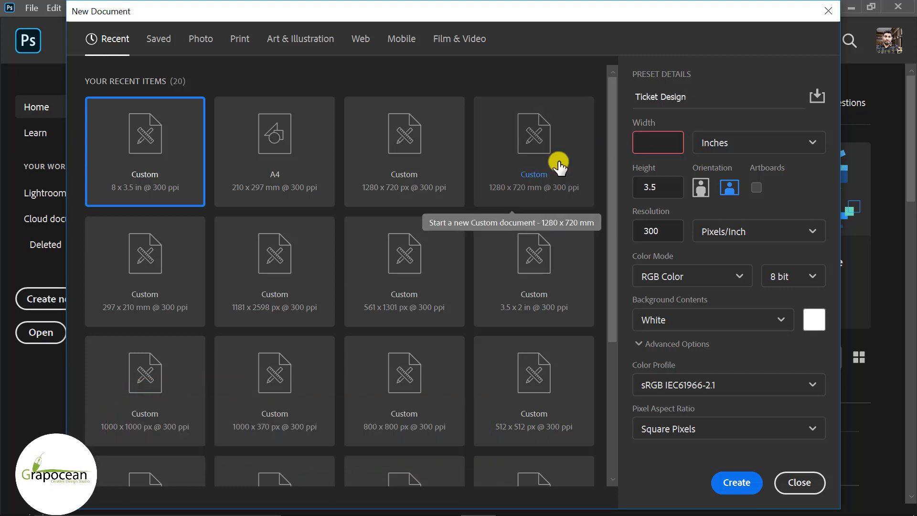
click(661, 187)
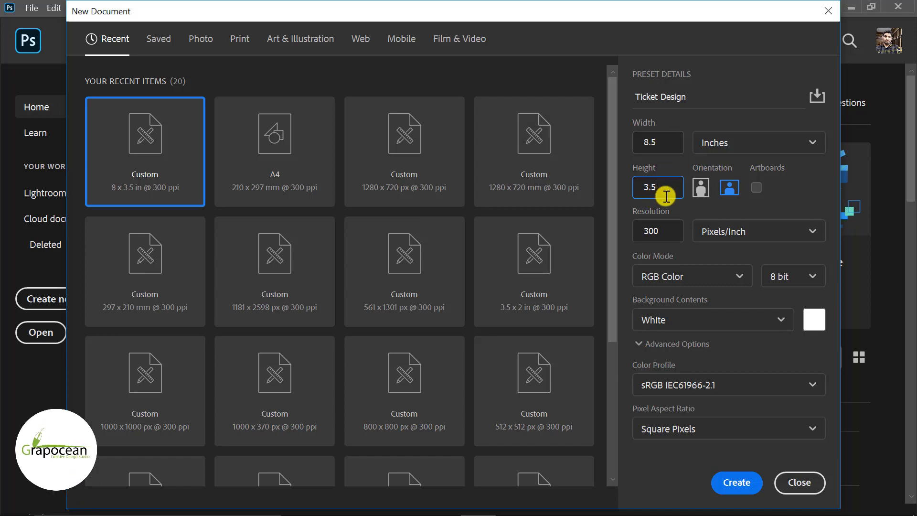
key(BackSpace)
key(BackSpace)
key(BackSpace)
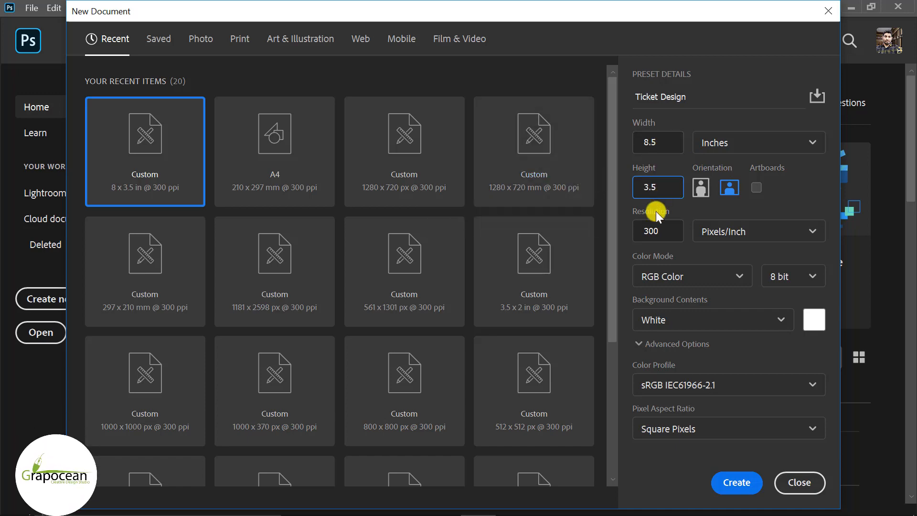
click(734, 483)
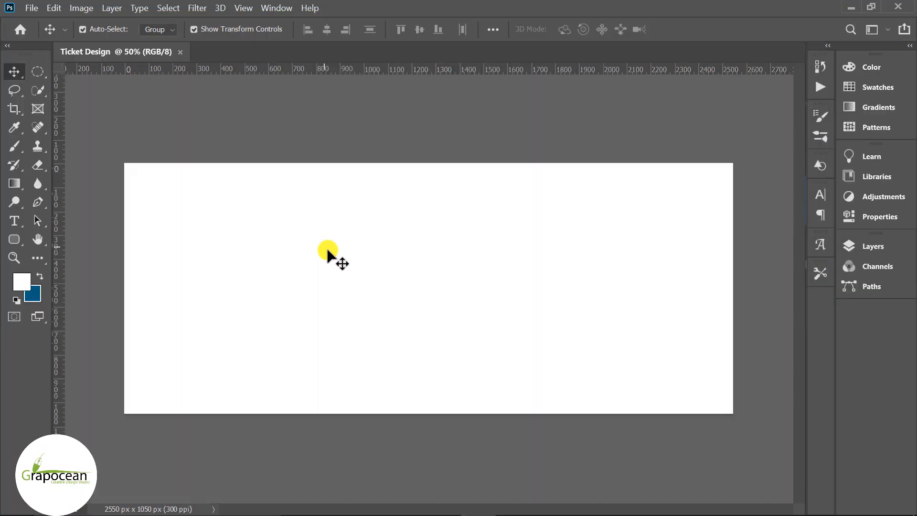
Open the images 0igf0RIhUx, Ej08MixHPp, jVf54SHenW and tcKcdkYkgm together from the Event Ticket design folder.
key(ctrl+minus)
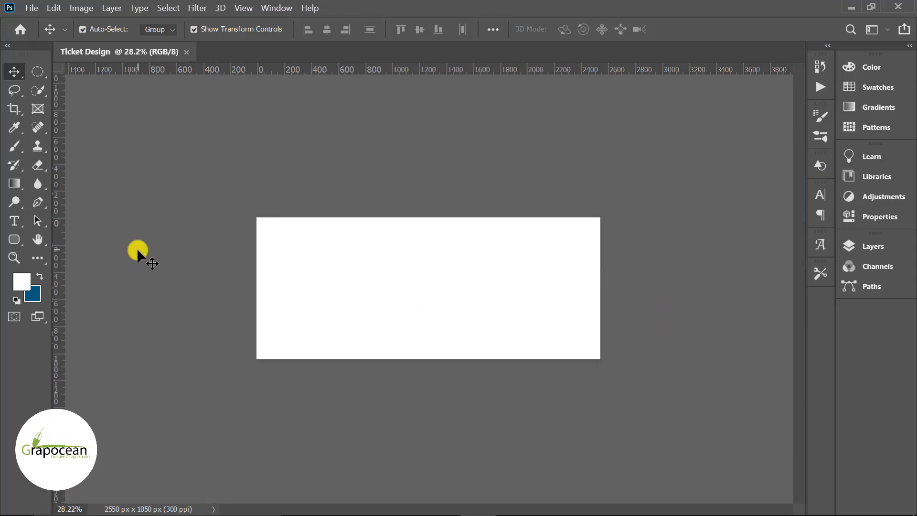
click(32, 8)
click(39, 31)
click(476, 142)
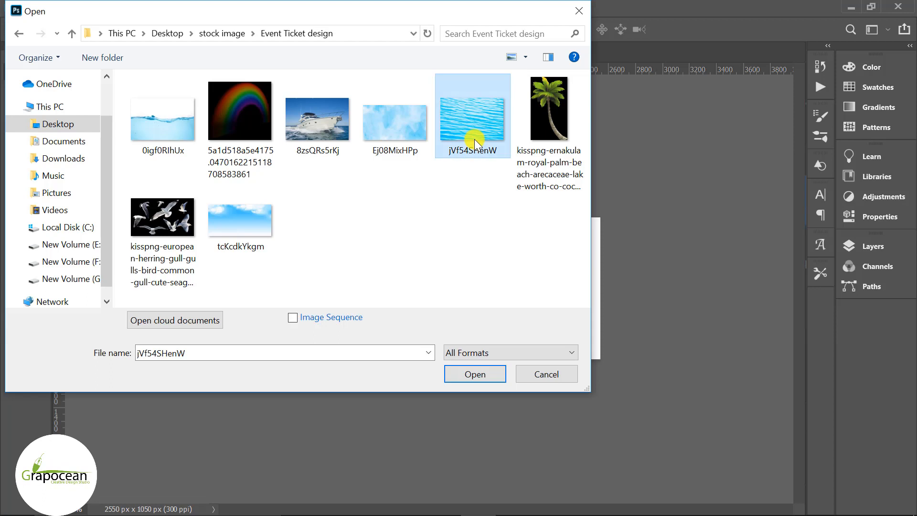
drag(559, 271, 152, 116)
key(Escape)
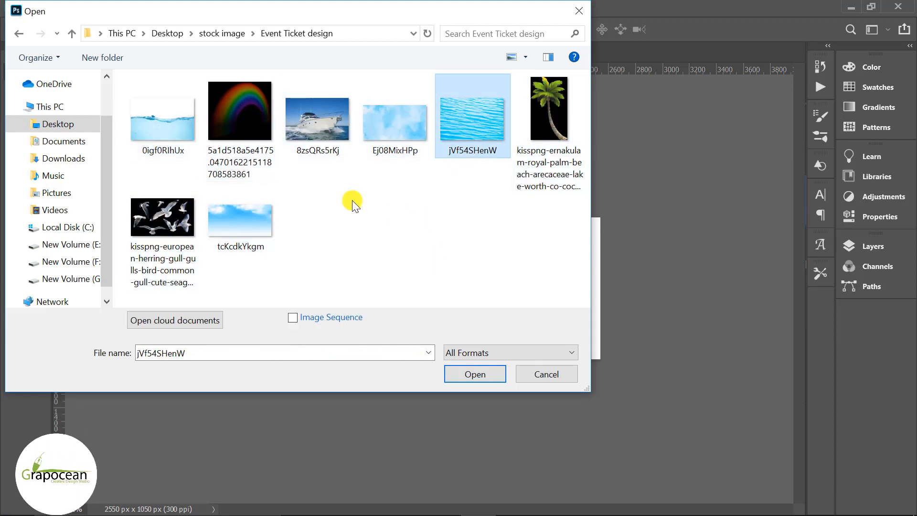
ctrl+click(394, 162)
ctrl+click(242, 217)
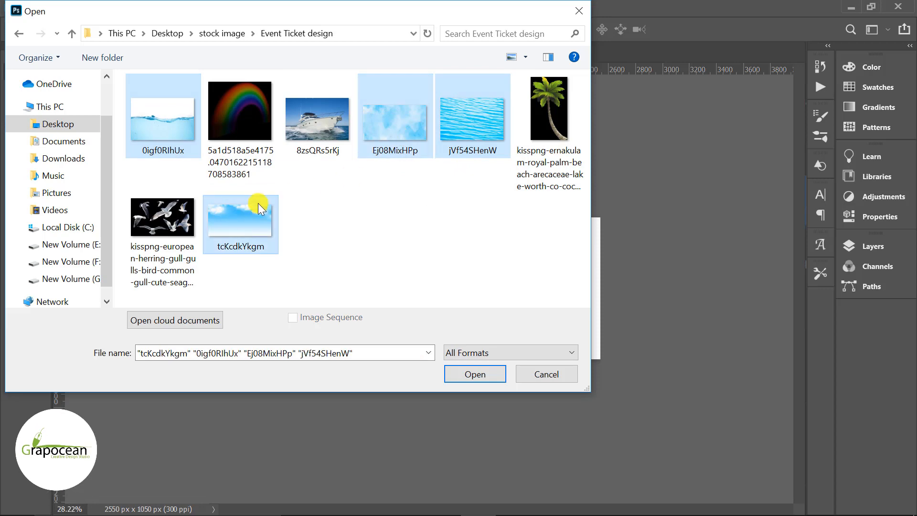
click(465, 374)
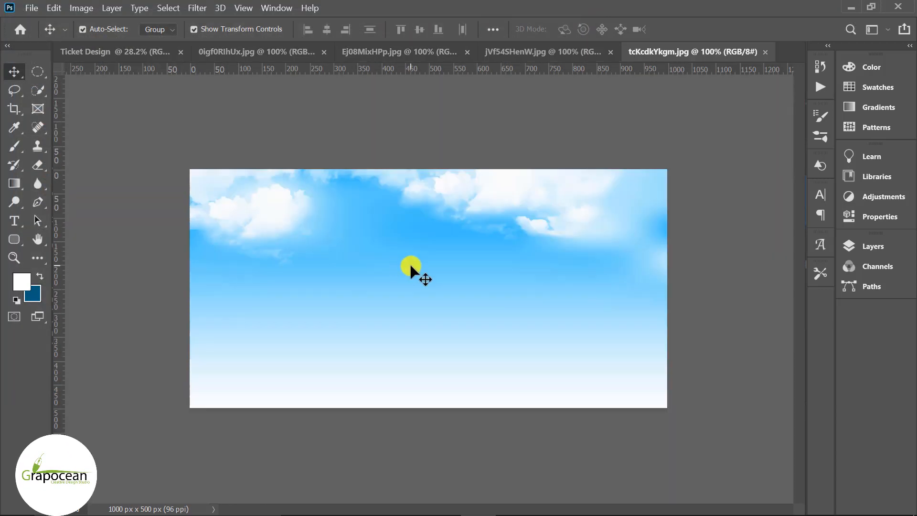
Unlock the background layer of 0igf0RIhUx.jpg and copy the water image into the Ticket Design document.
click(127, 48)
click(279, 50)
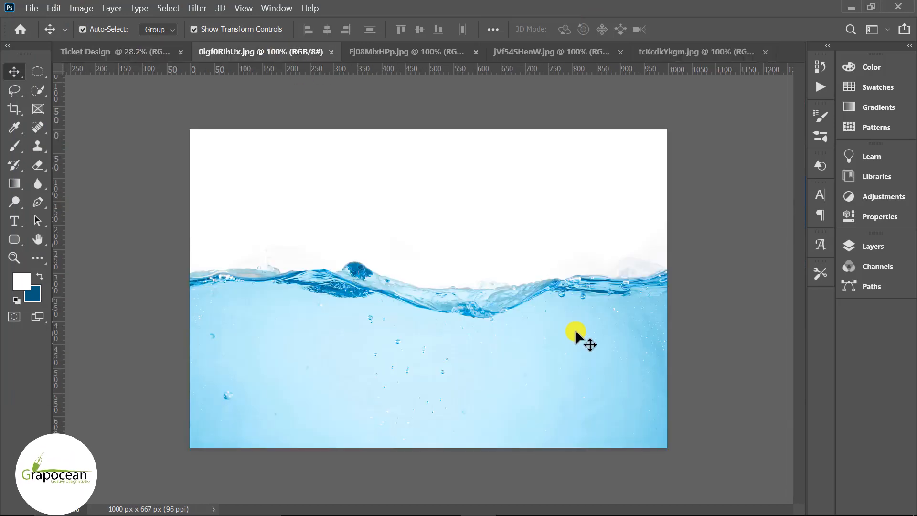
click(899, 248)
click(809, 330)
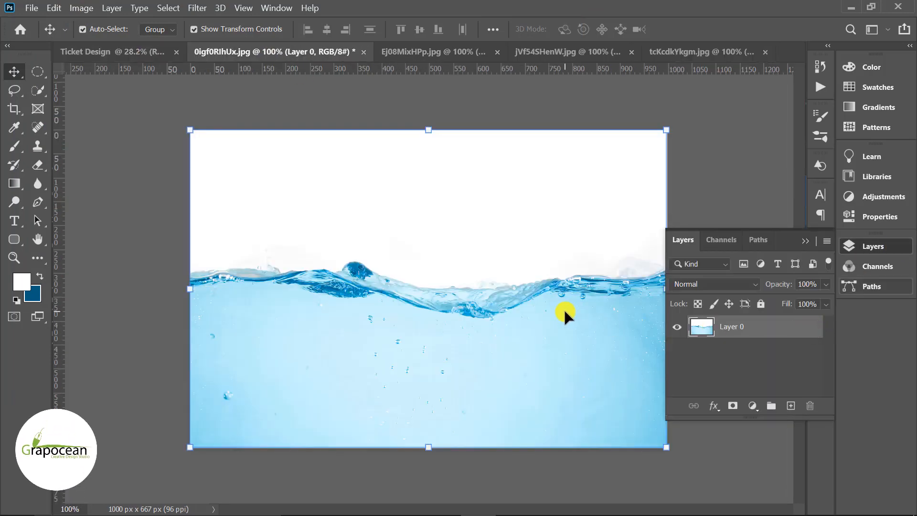
drag(562, 306, 427, 334)
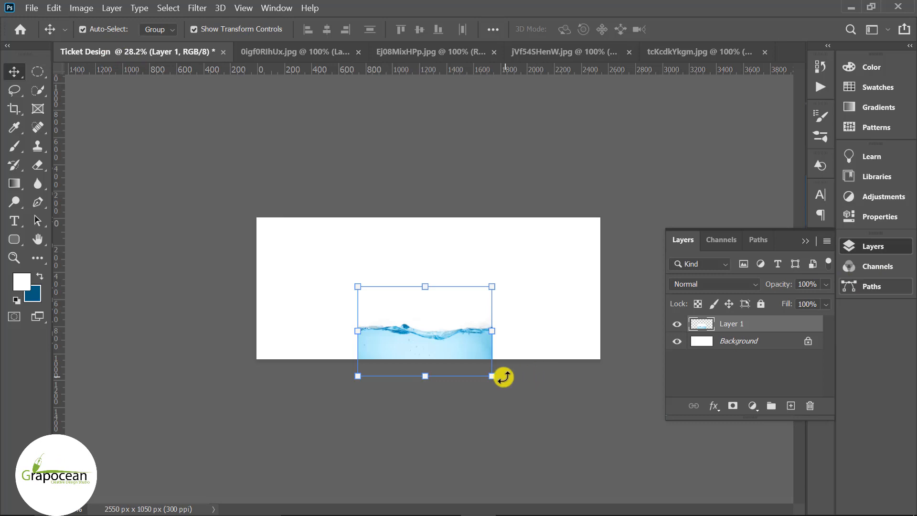
Scale the water surface layer to about 277% and centre it horizontally so the water fills the ticket's lower part.
drag(551, 402, 624, 425)
drag(538, 374, 597, 287)
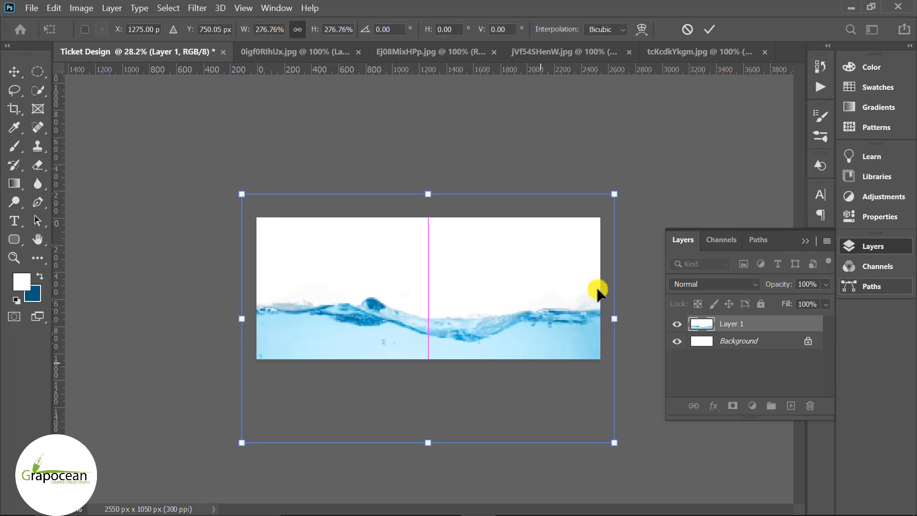
click(706, 29)
click(655, 162)
click(722, 326)
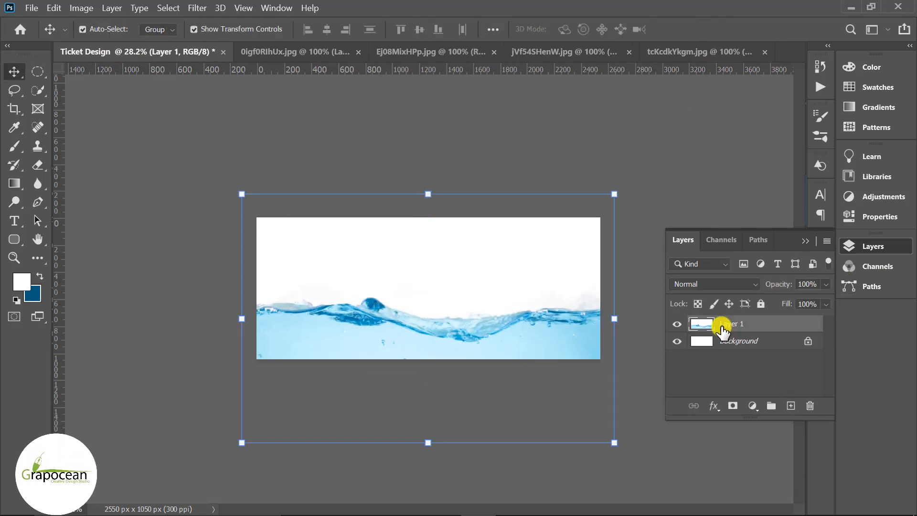
click(662, 175)
ctrl+click(585, 317)
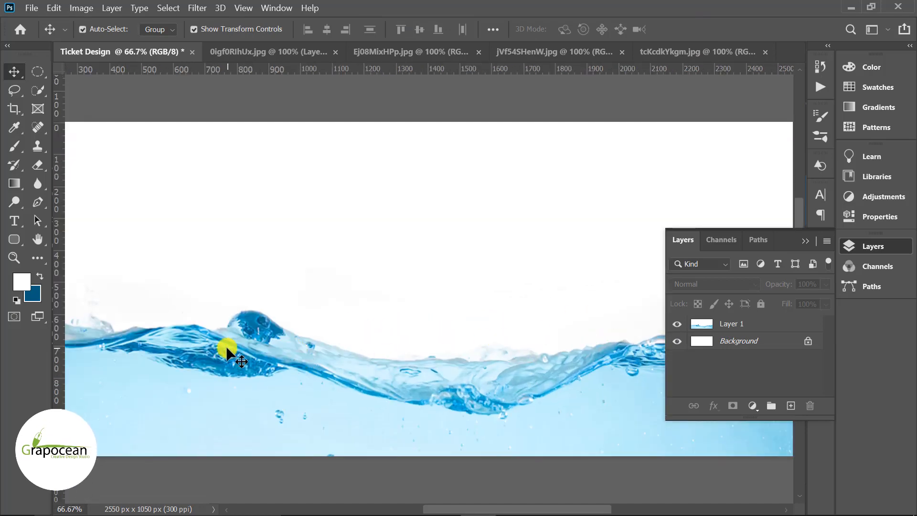
ctrl+alt+click(225, 349)
scroll(223, 348, down, 5)
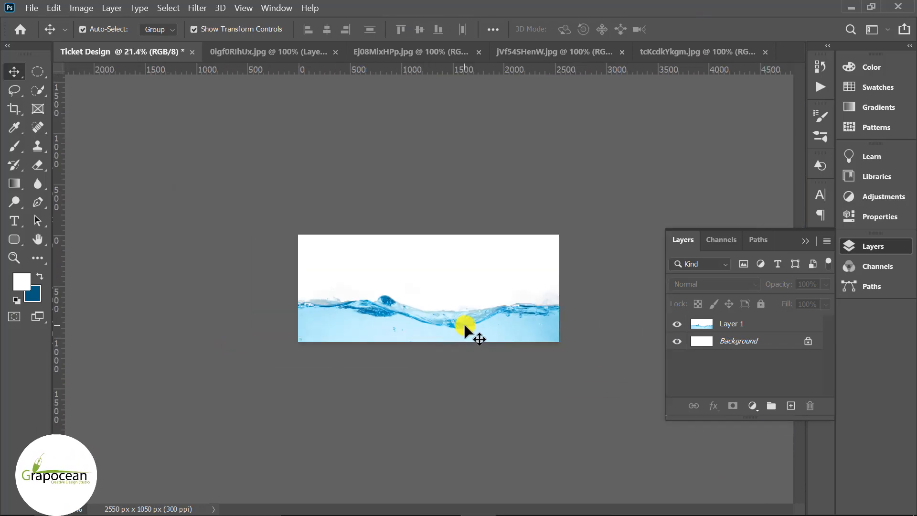
Close 0igf0RIhUx.jpg and unlock the background layer of Ej08MixHPp.jpg.
click(246, 51)
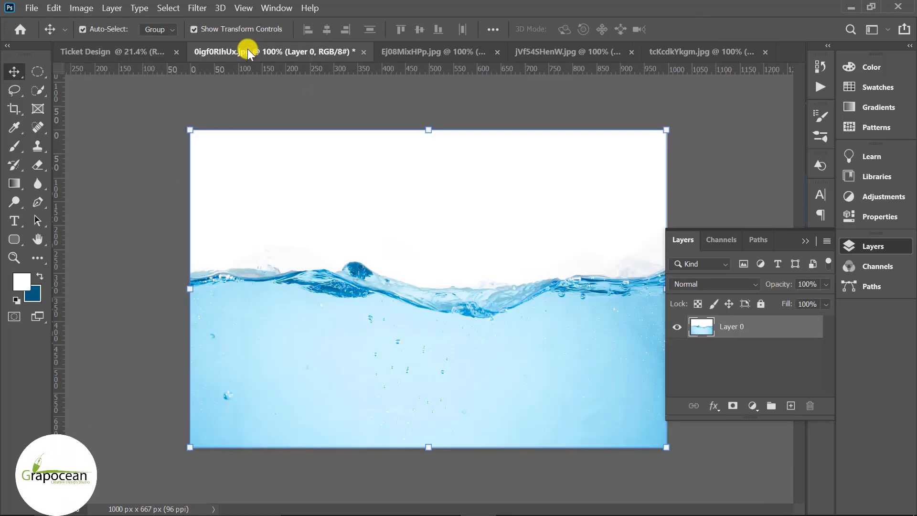
click(360, 52)
click(496, 213)
click(319, 52)
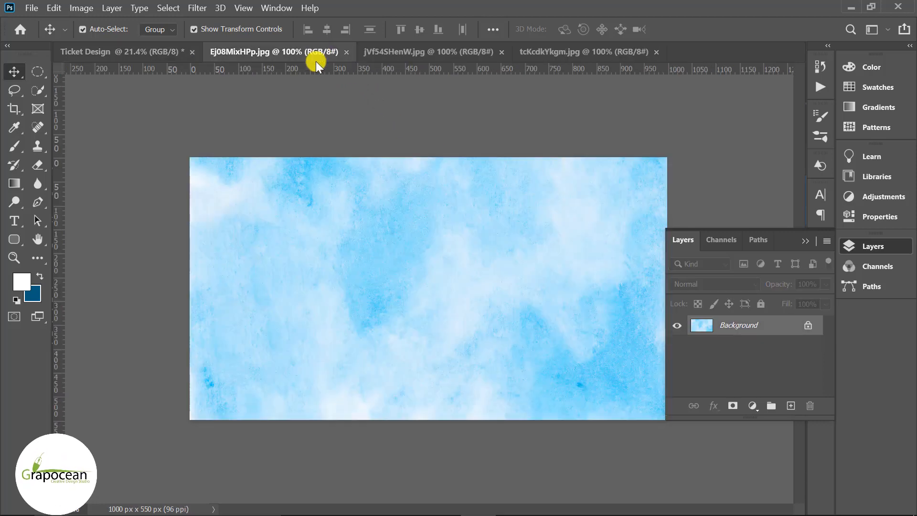
click(802, 326)
Unlock the background layer of jVf54SHenW.jpg and copy the rippled water image into the Ticket Design document.
click(453, 53)
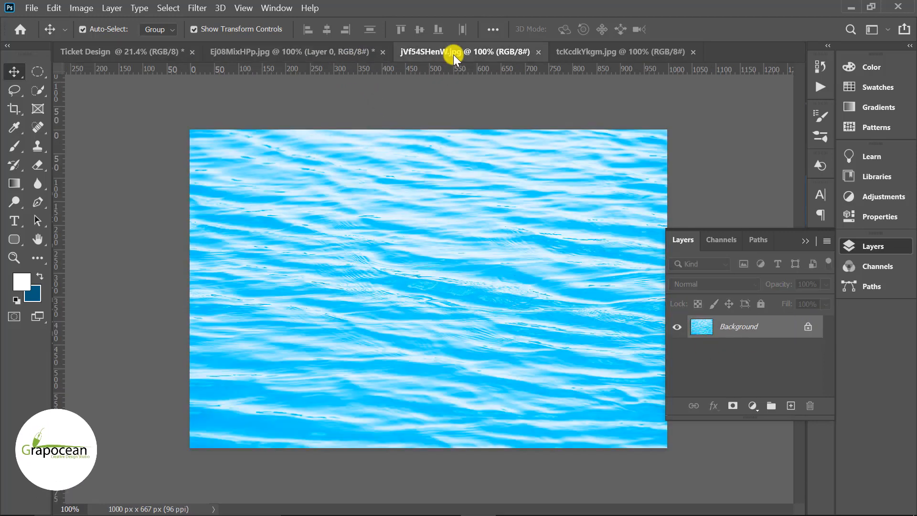
click(602, 51)
click(442, 55)
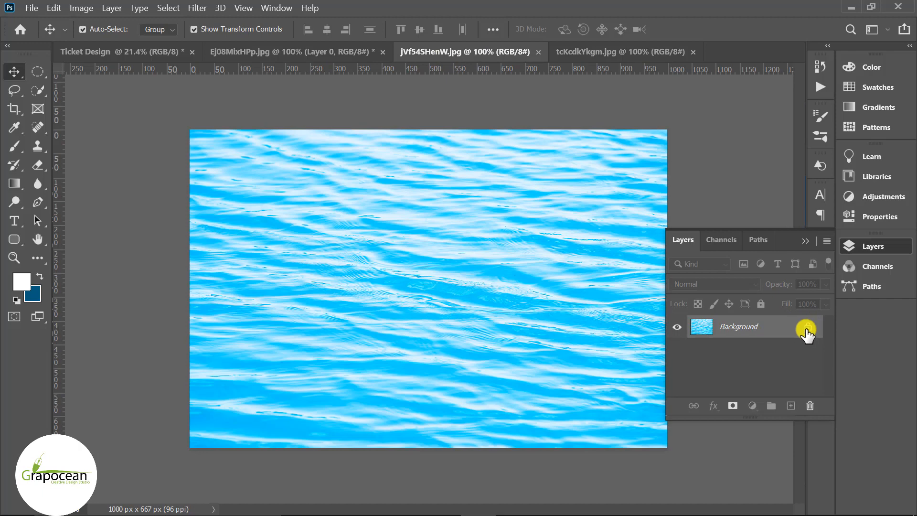
click(806, 329)
drag(457, 250, 426, 296)
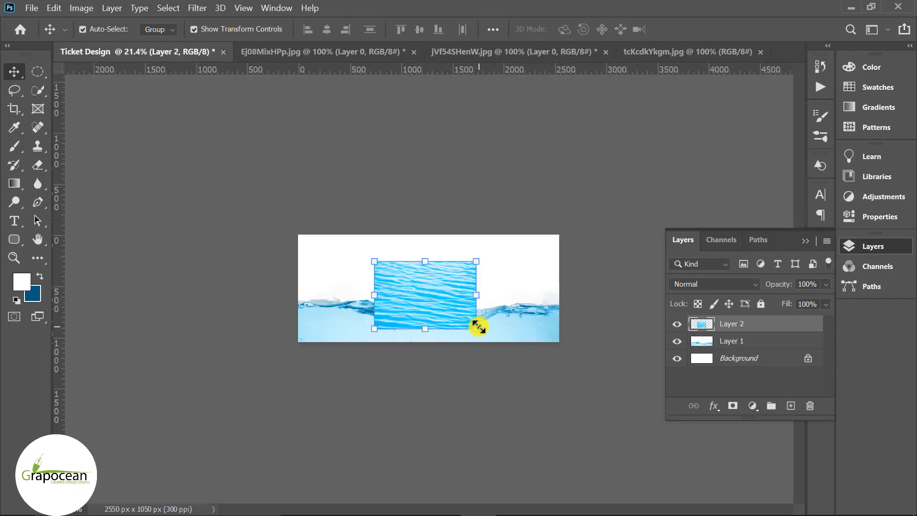
Enlarge the rippled water layer to about 466% so it covers the whole ticket.
drag(478, 326, 564, 394)
mouse_move(477, 312)
mouse_down()
mouse_move(477, 344)
mouse_move(477, 301)
mouse_up()
drag(588, 388, 671, 458)
drag(492, 293, 502, 307)
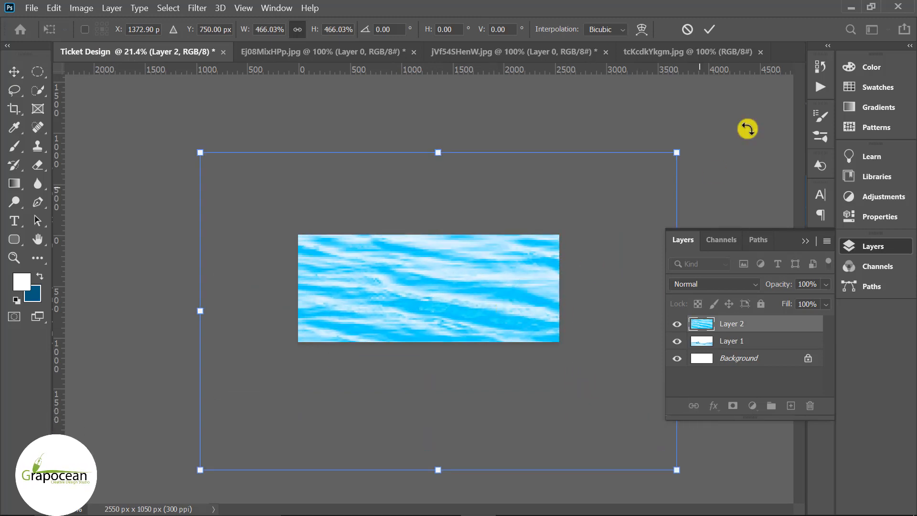
click(706, 30)
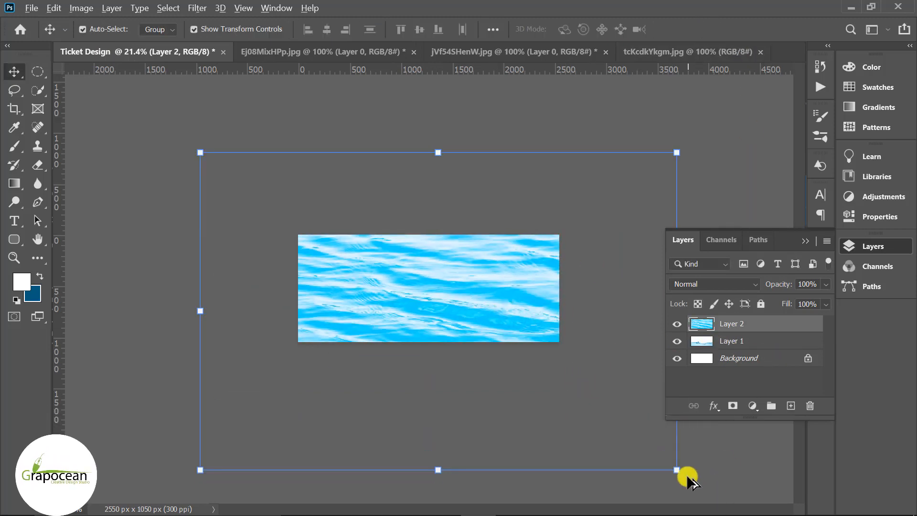
Reduce the rippled water layer to about 70.5% and reposition it so it still covers the whole ticket.
drag(677, 471, 606, 423)
drag(527, 314, 640, 261)
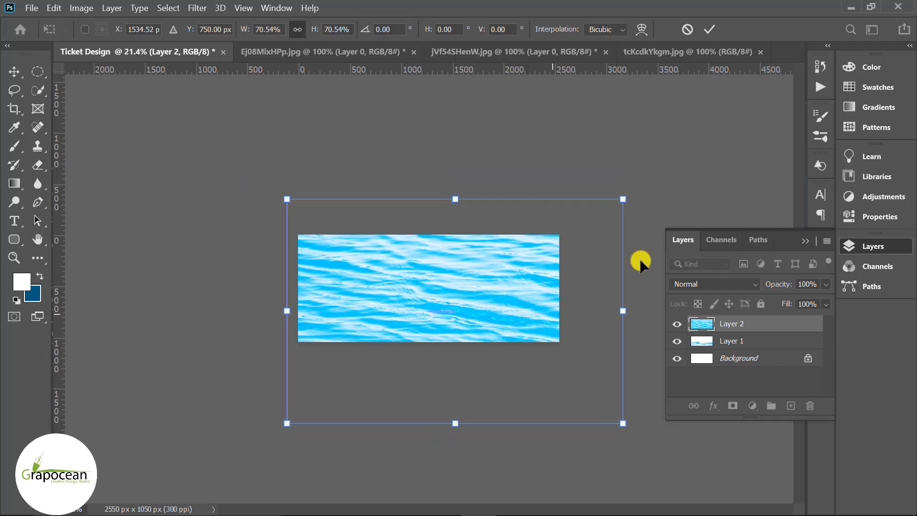
click(709, 29)
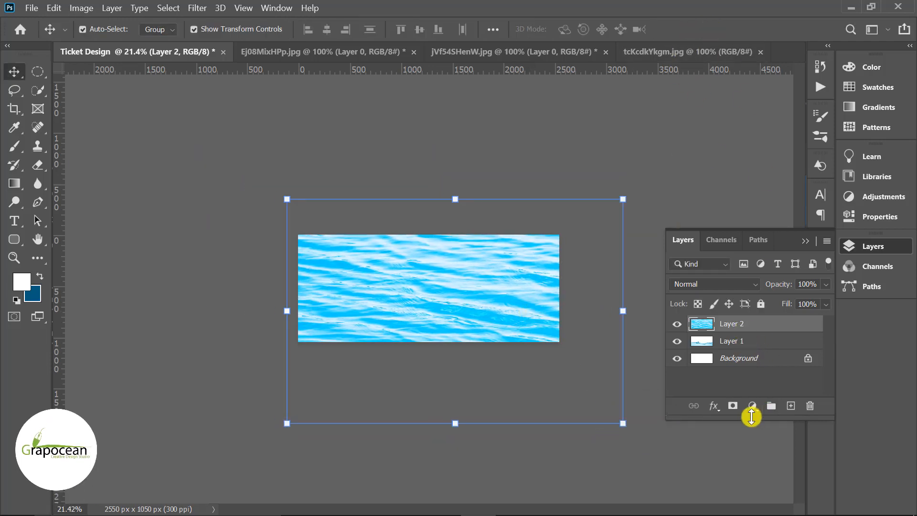
Add a layer mask to Layer 2 and hide the ripples above the waterline with a large soft black brush of about 601 px.
click(733, 406)
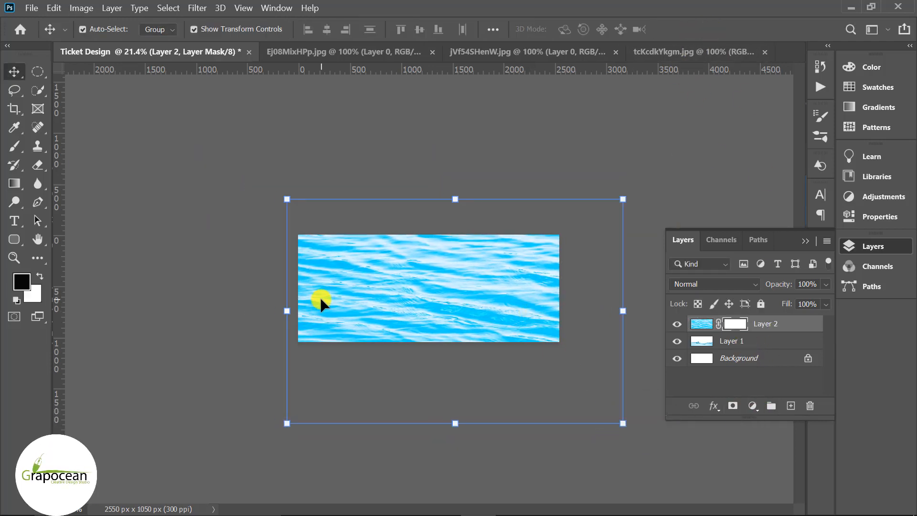
click(14, 146)
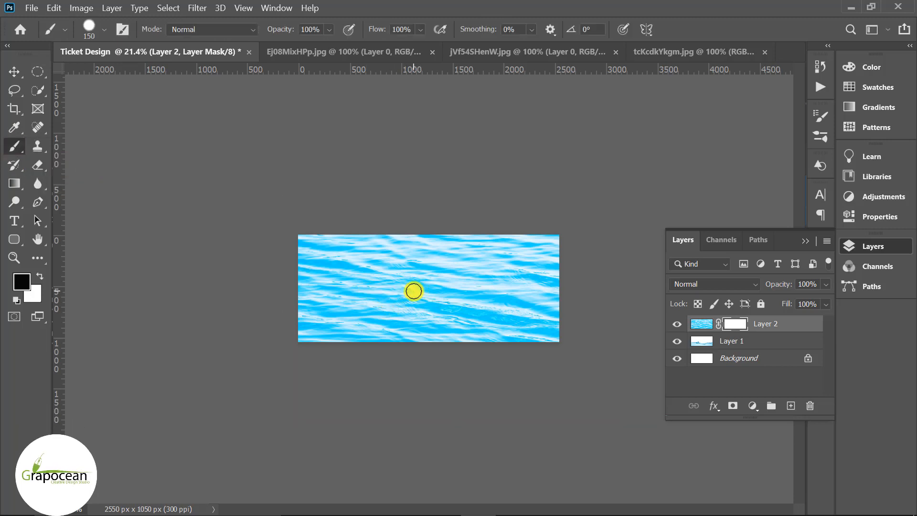
key(bracketright)
key(bracketright)
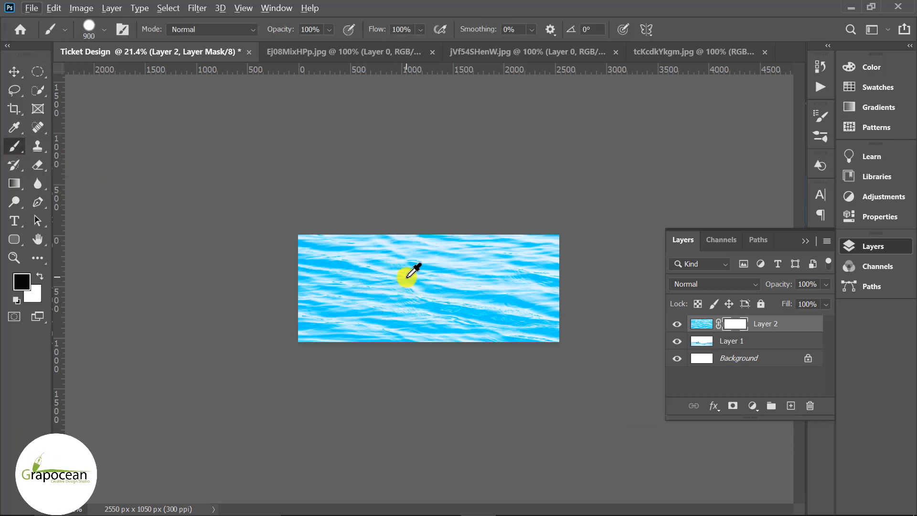
mouse_move(414, 280)
mouse_down()
mouse_move(419, 51)
mouse_move(492, 35)
mouse_move(445, 37)
mouse_move(320, 262)
mouse_move(350, 271)
mouse_move(374, 248)
mouse_move(358, 241)
mouse_move(487, 238)
mouse_up()
mouse_move(658, 265)
mouse_down()
mouse_move(477, 269)
mouse_move(660, 256)
mouse_move(583, 281)
mouse_up()
drag(459, 287, 434, 283)
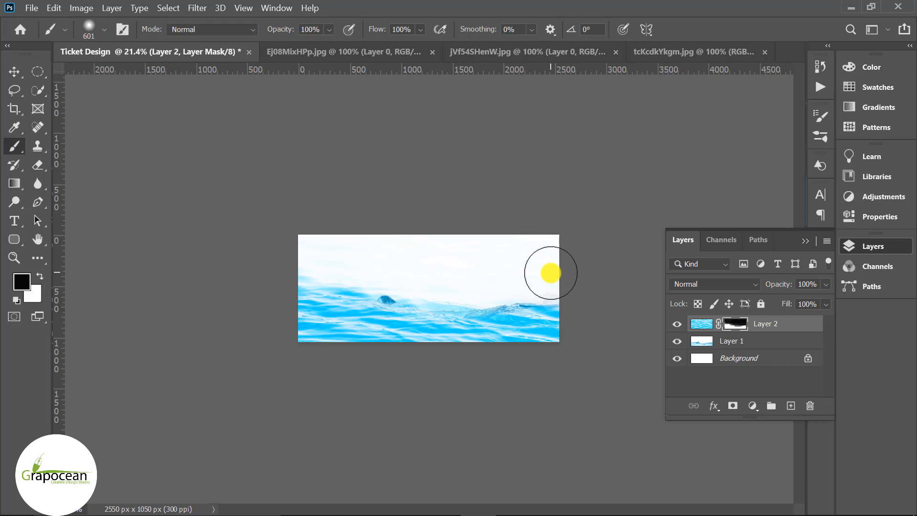
mouse_move(509, 277)
mouse_down()
mouse_move(436, 270)
mouse_move(428, 278)
mouse_up()
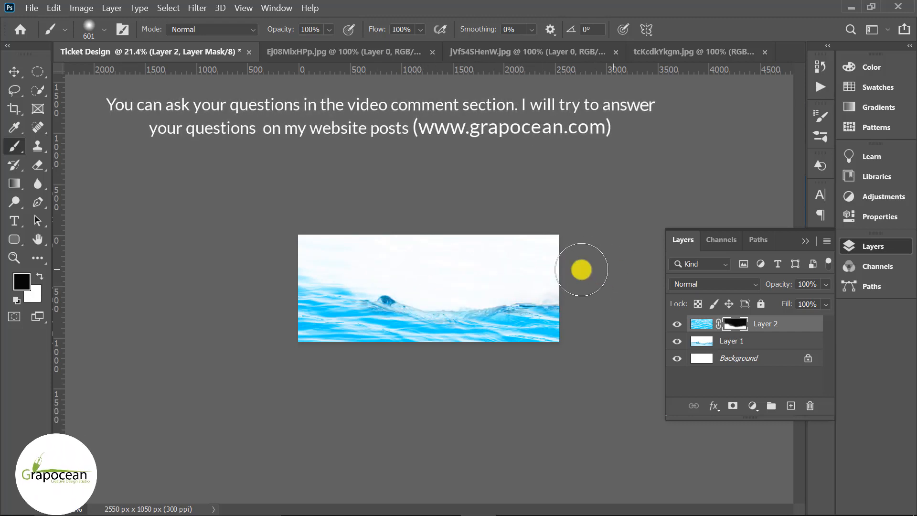
mouse_move(348, 272)
mouse_down()
mouse_move(279, 268)
mouse_move(335, 271)
mouse_up()
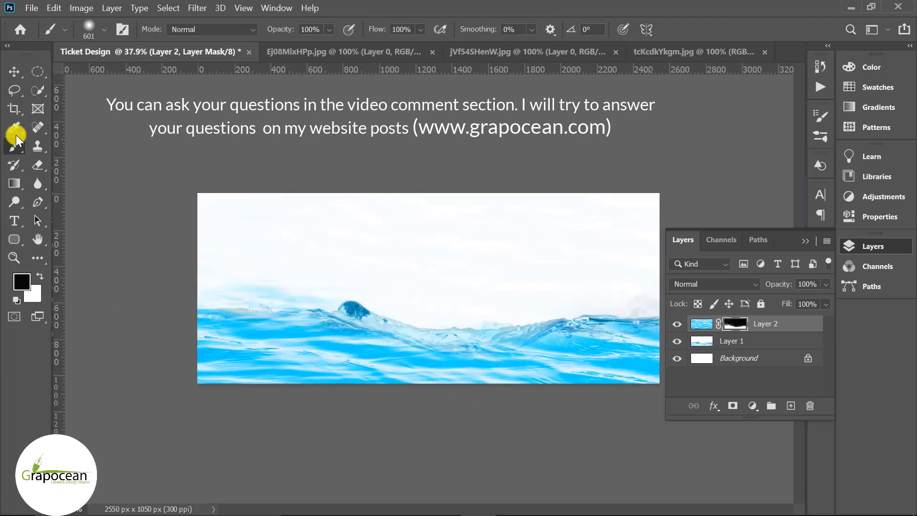
Move the masked rippled water layer slightly upward to blend with the waterline of the layer beneath.
key(v)
drag(418, 335, 396, 326)
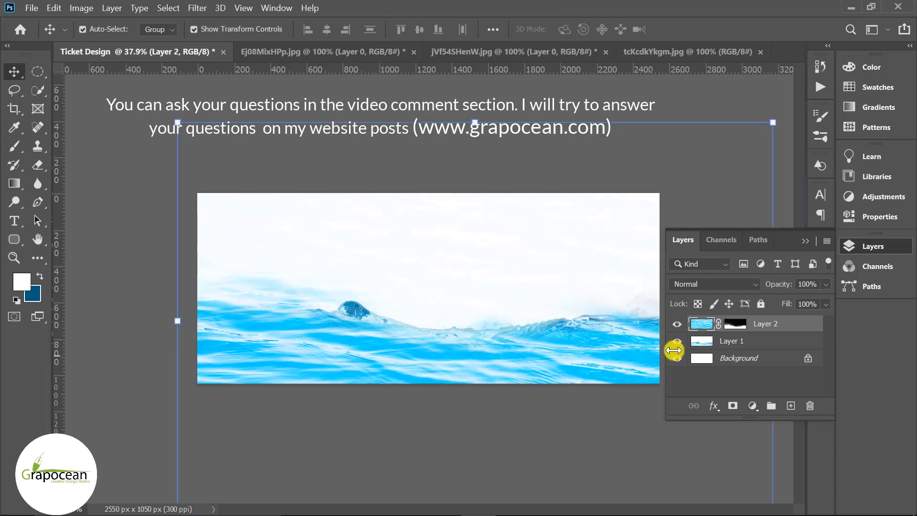
Add a Color Balance adjustment above Layer 1 with midtones at Cyan-Red -100, Magenta-Green +39 and Yellow-Blue +23.
click(16, 146)
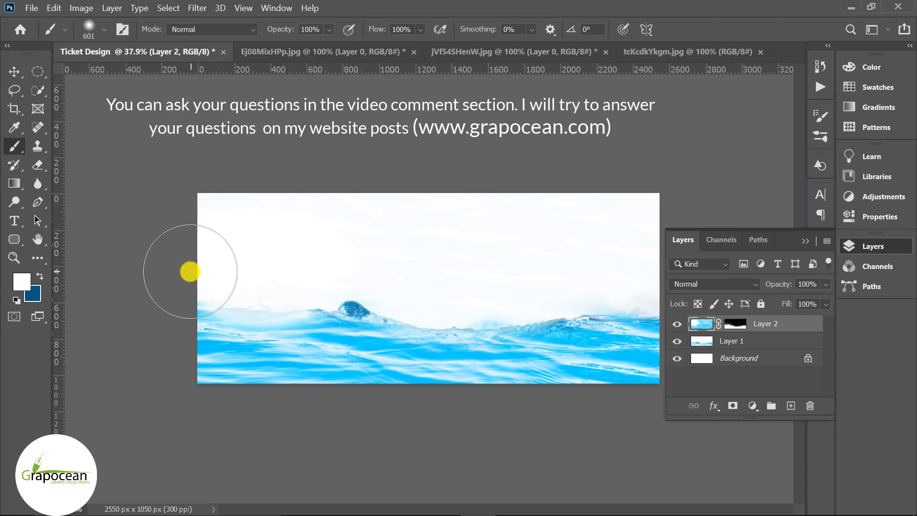
click(726, 341)
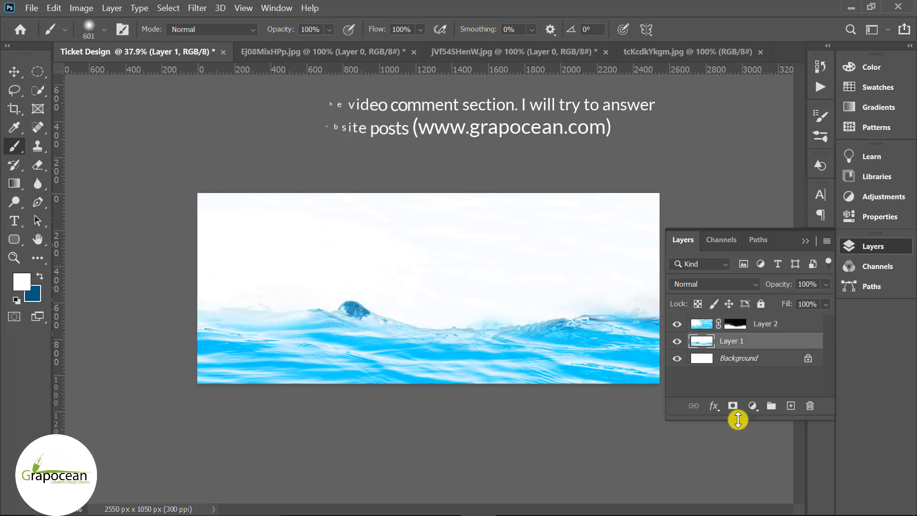
click(750, 407)
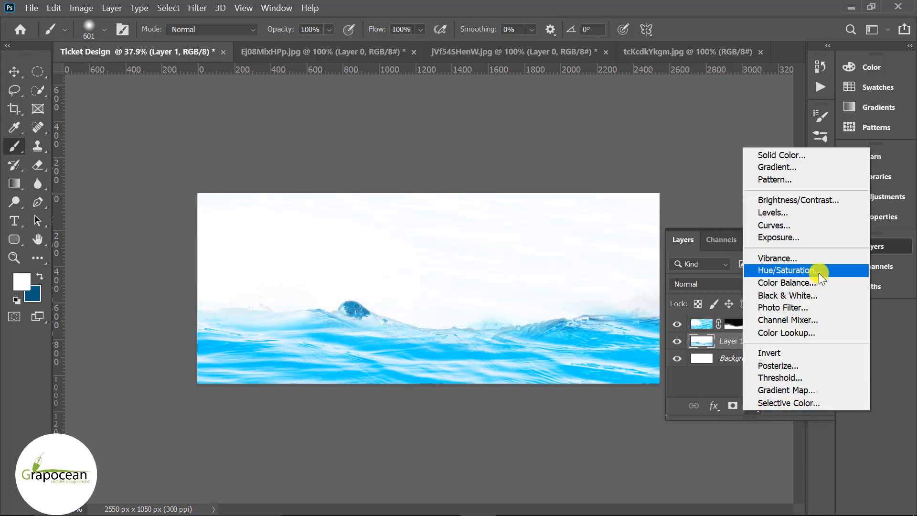
click(764, 280)
drag(709, 276, 653, 231)
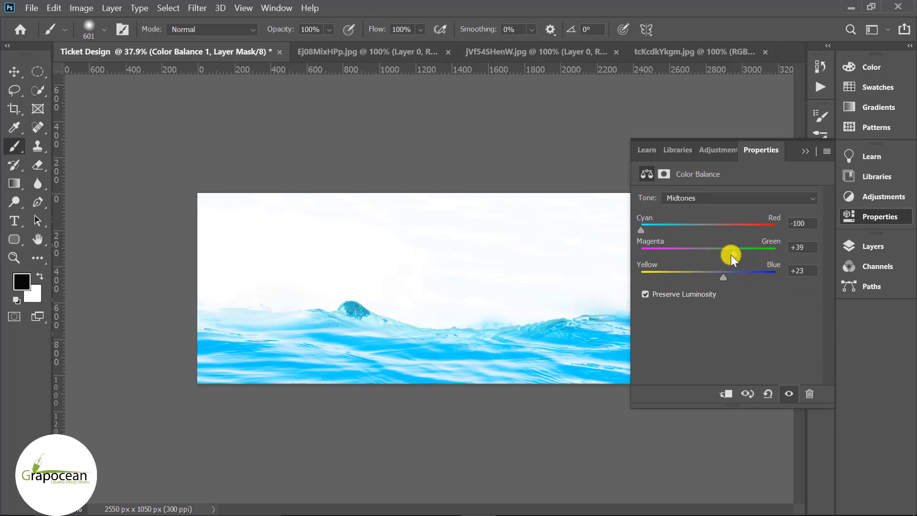
click(805, 151)
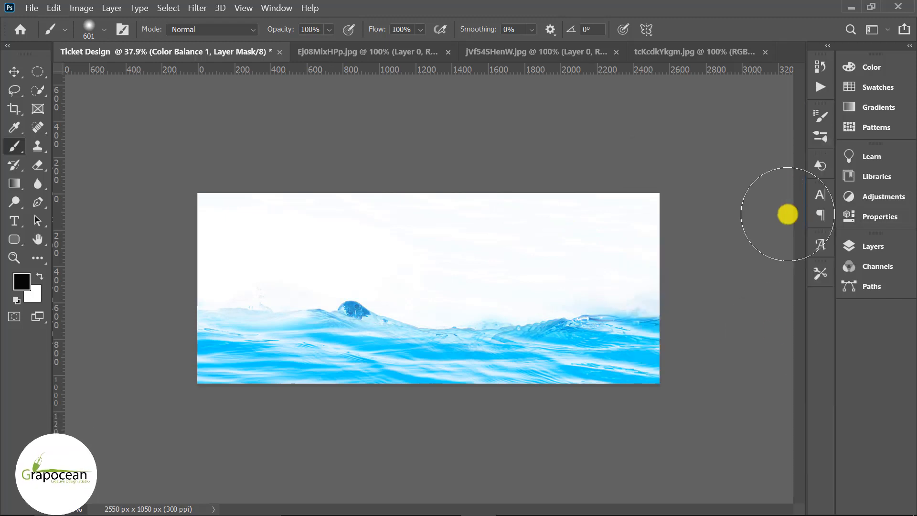
Add a layer mask to Layer 1 and hide the area above the waves on both sides with a soft black 601 px brush.
click(877, 249)
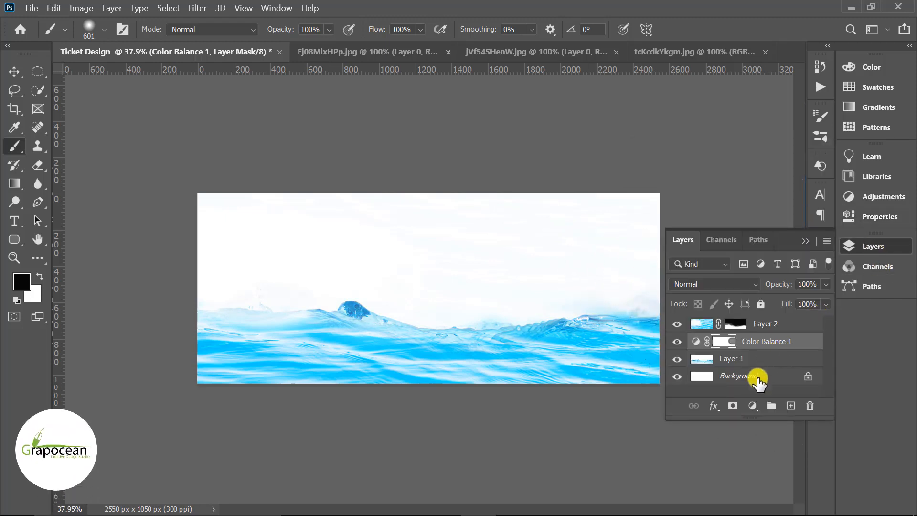
click(726, 366)
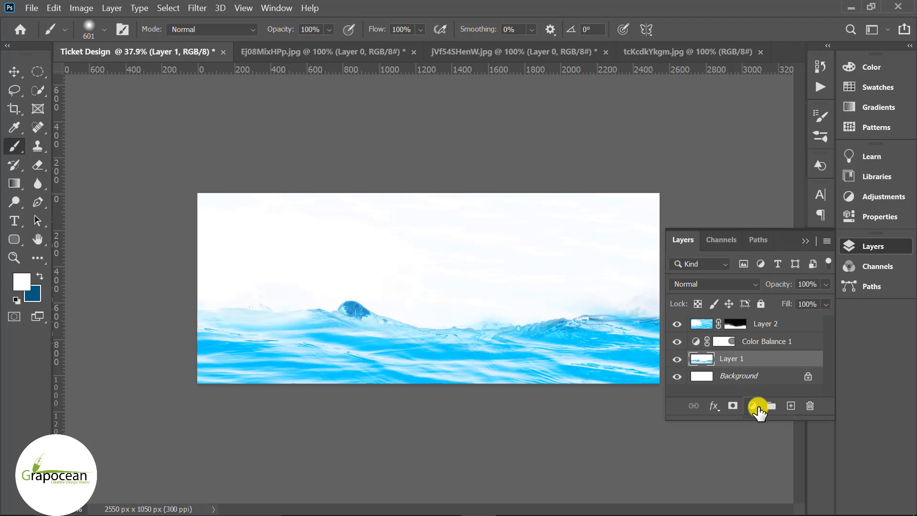
click(677, 360)
click(677, 361)
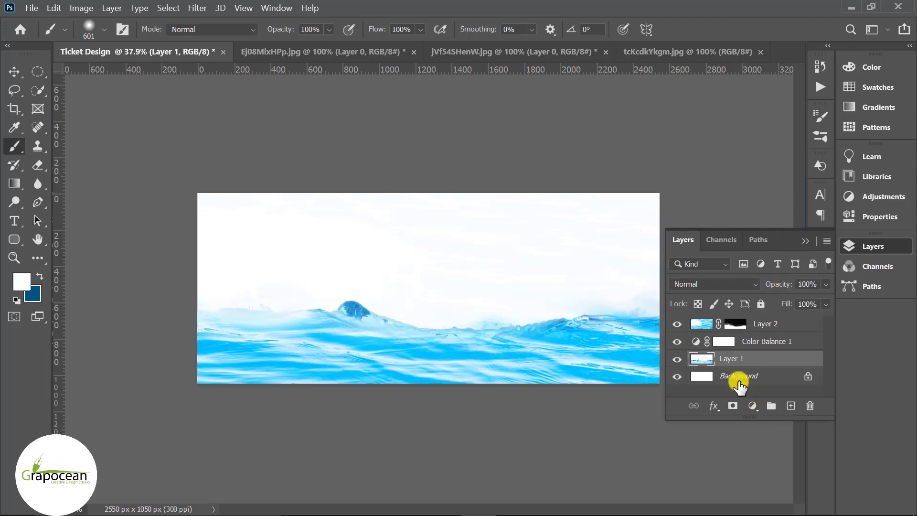
click(733, 406)
key(x)
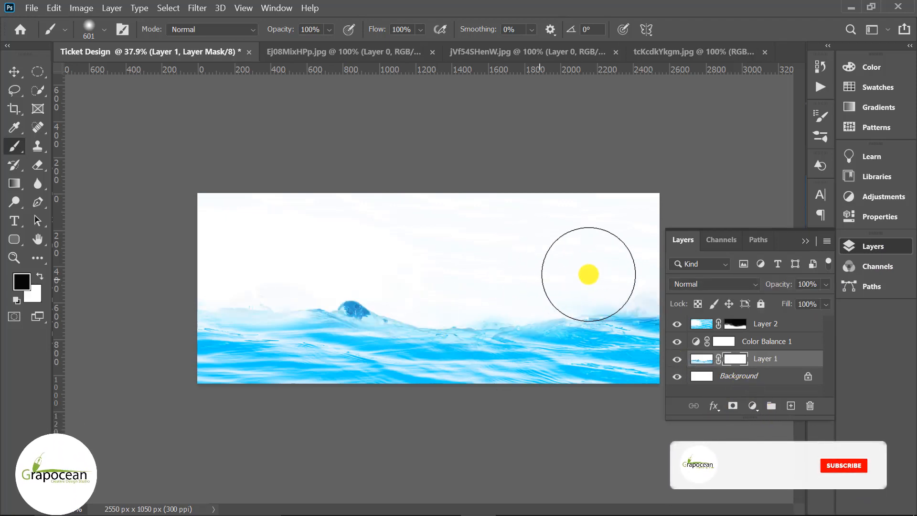
drag(608, 266, 515, 260)
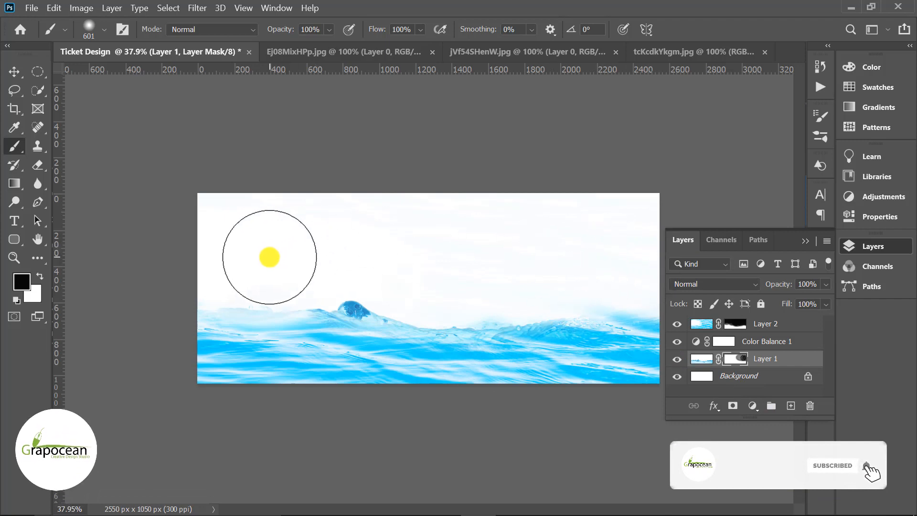
click(269, 257)
scroll(133, 319, down, 5)
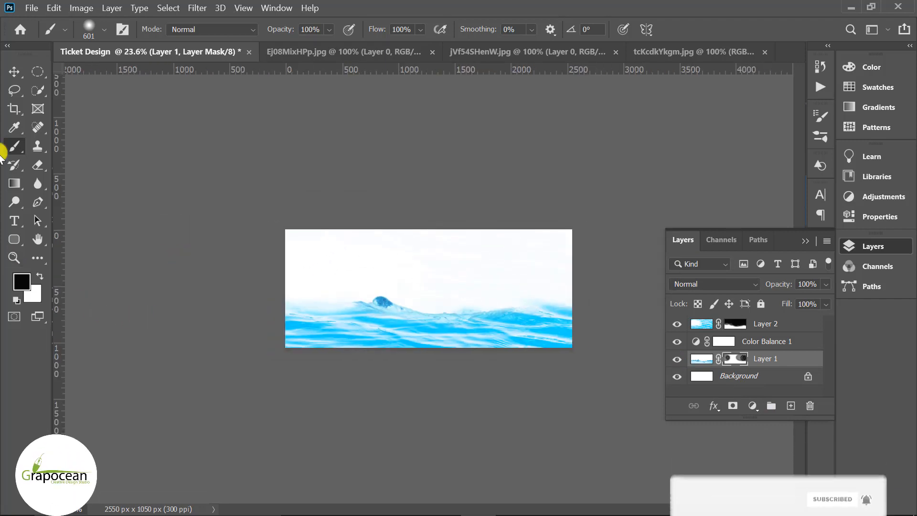
Copy the cloudy sky image from tcKcdkYkgm.jpg into the Ticket Design document.
click(310, 51)
click(13, 71)
click(98, 248)
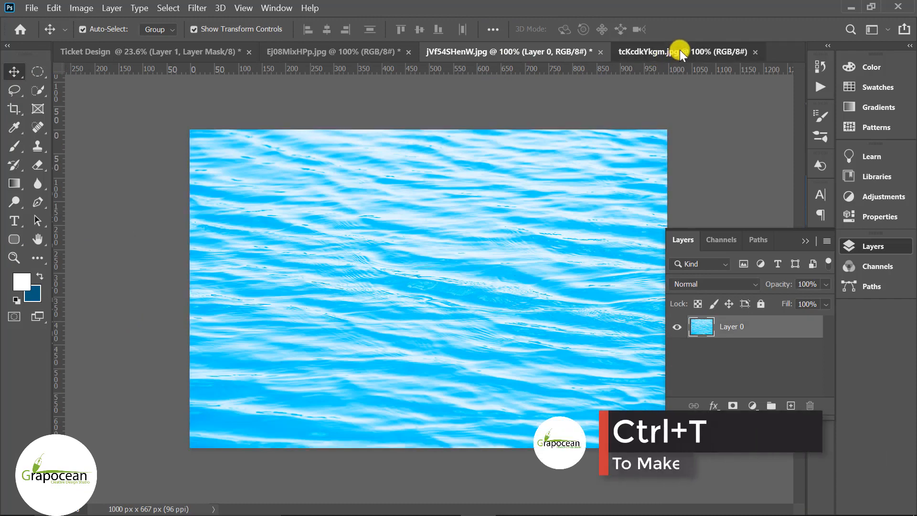
click(680, 50)
click(782, 307)
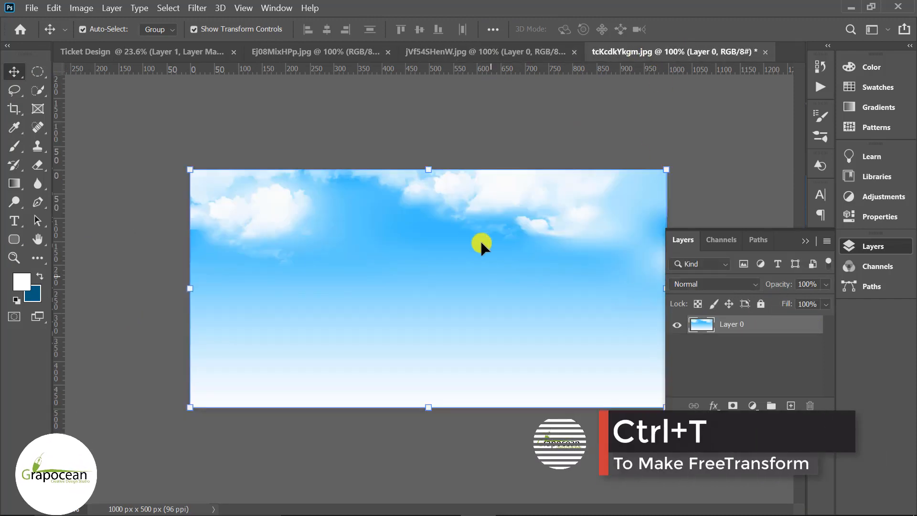
drag(477, 241, 583, 336)
Enlarge the sky layer to about 263% and position it so it covers the whole ticket.
drag(487, 270, 498, 325)
drag(600, 294, 574, 299)
drag(488, 292, 491, 288)
drag(574, 297, 537, 294)
drag(298, 296, 288, 296)
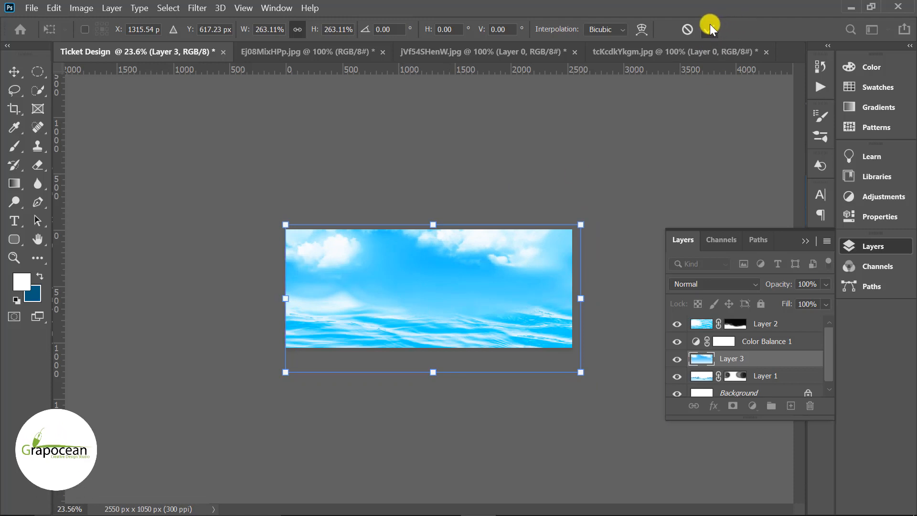
click(709, 29)
Move the sky layer beneath Layer 1 in the layer order and toggle its visibility to check the blend.
click(753, 363)
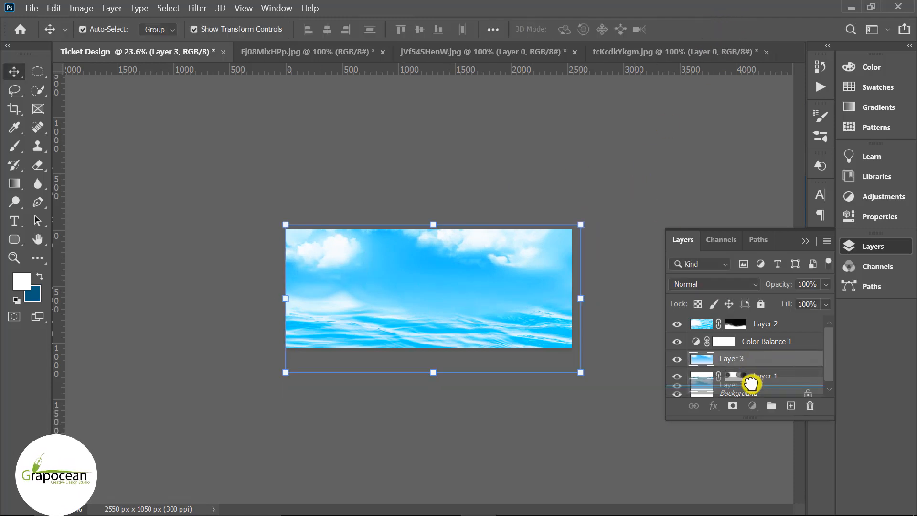
drag(750, 383, 751, 385)
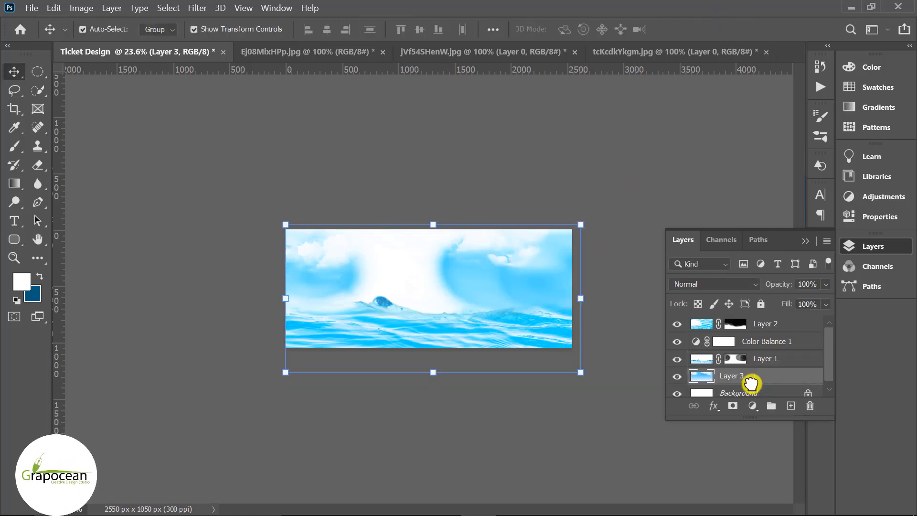
click(774, 345)
click(752, 377)
click(680, 377)
click(681, 377)
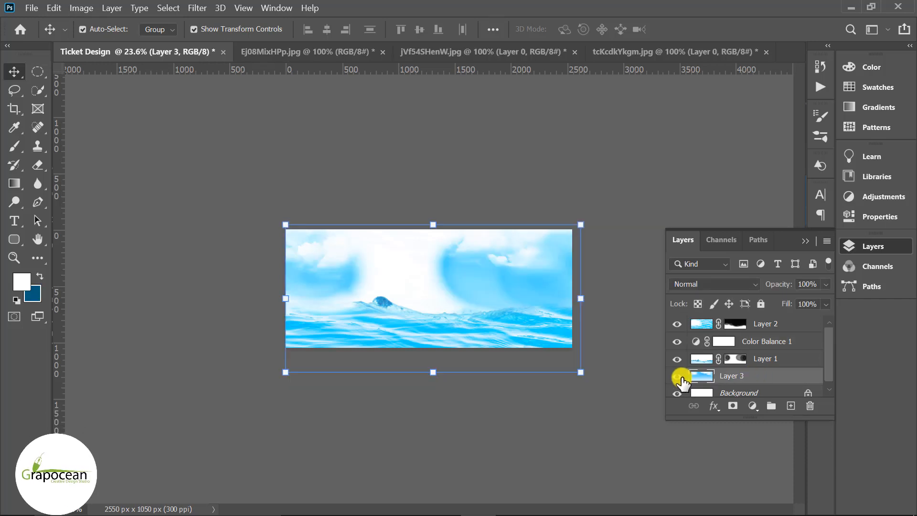
Paint Layer 1's mask with the soft black 601 px brush to reveal the sky across the white area above the waves.
click(784, 359)
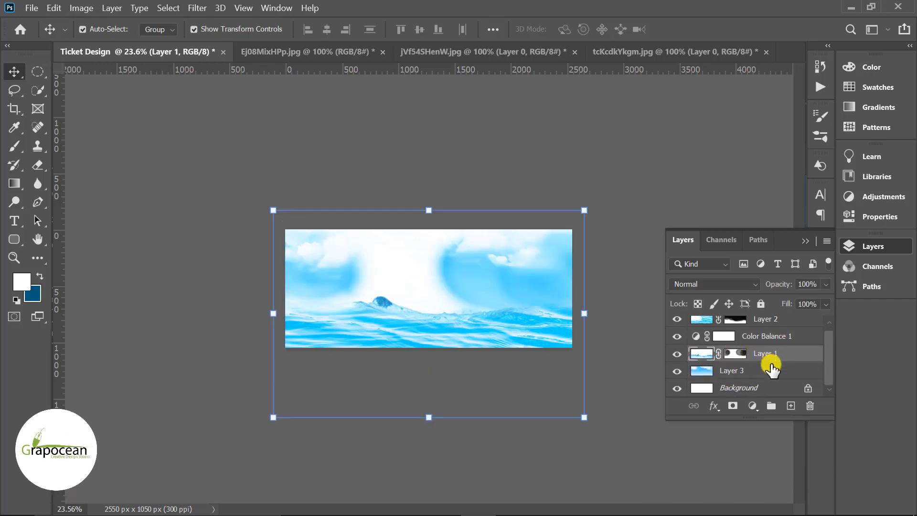
drag(739, 375, 733, 406)
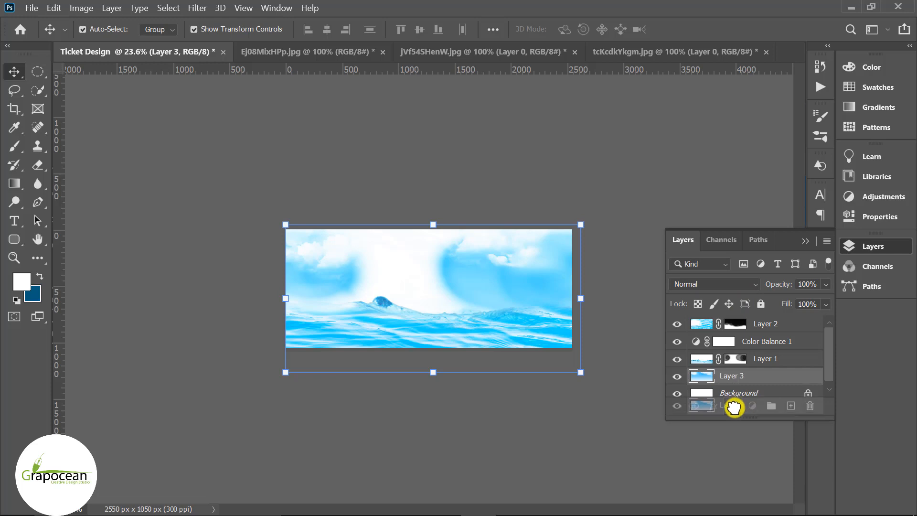
click(676, 376)
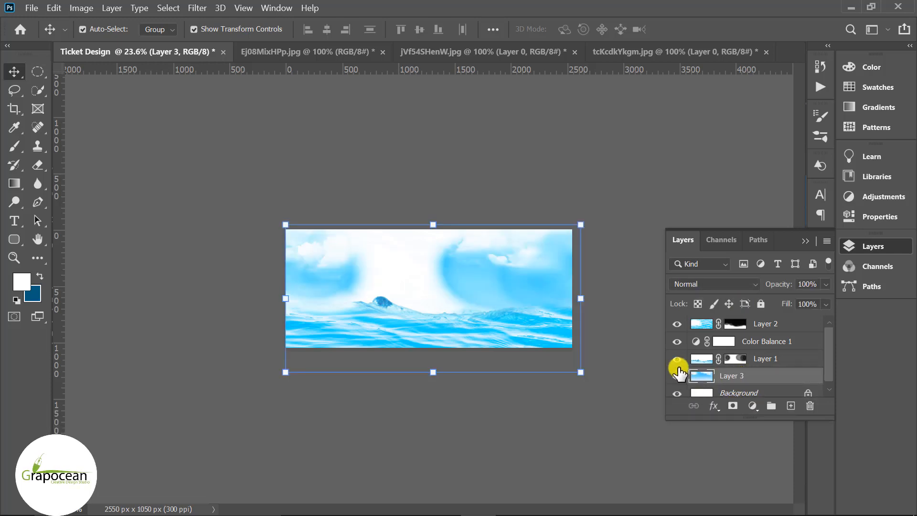
click(671, 359)
click(673, 361)
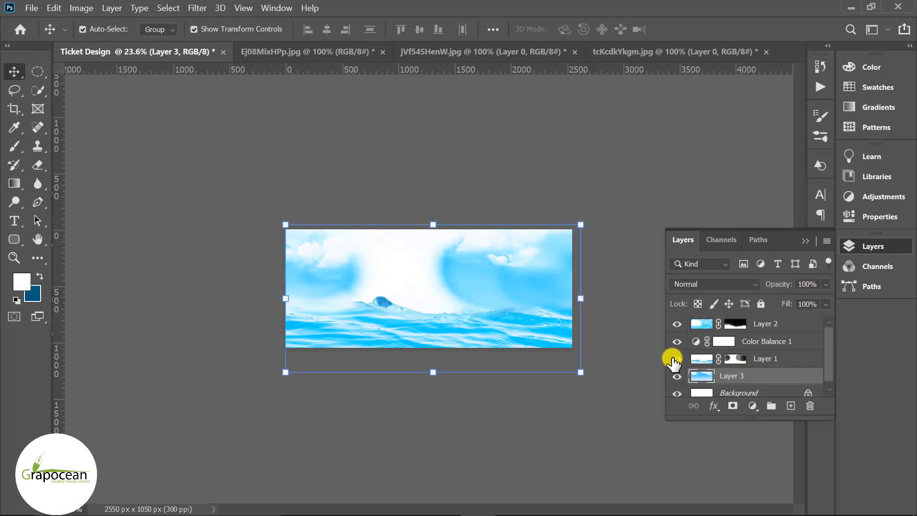
click(735, 362)
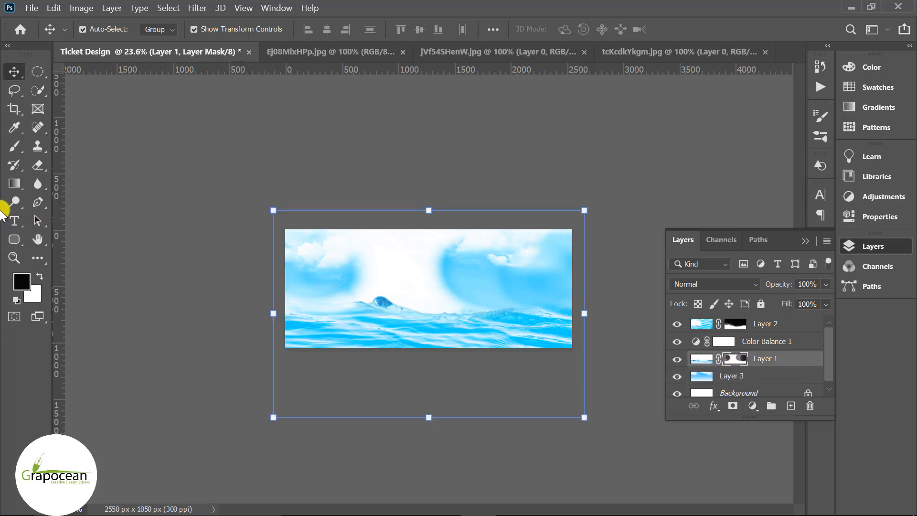
click(14, 147)
mouse_move(461, 235)
mouse_down()
mouse_move(449, 262)
mouse_move(386, 259)
mouse_up()
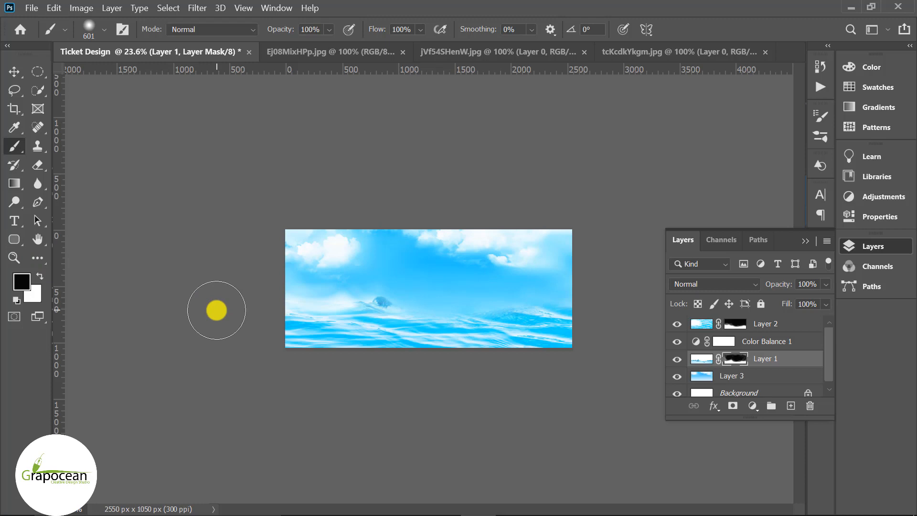
key(ctrl+plus)
Check Layer 2 by toggling its visibility and shift its rippled water slightly to fit the waterline.
click(19, 80)
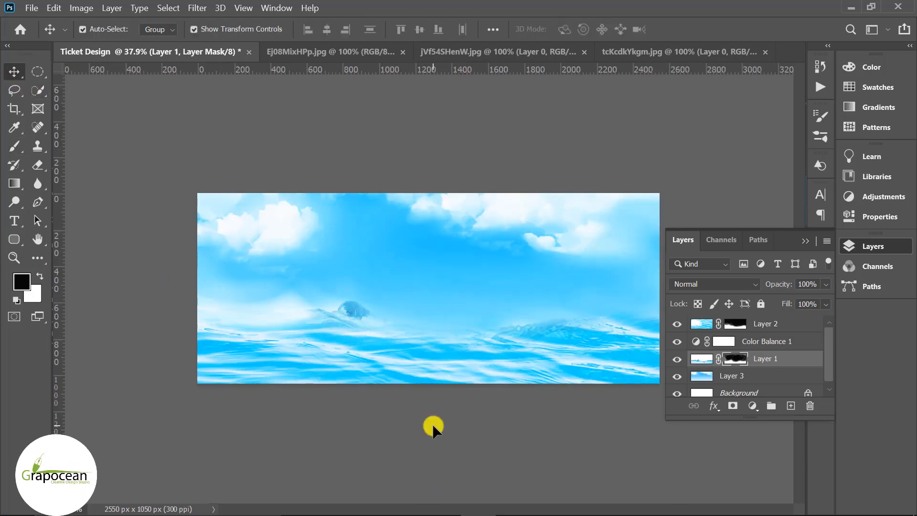
click(477, 359)
click(676, 325)
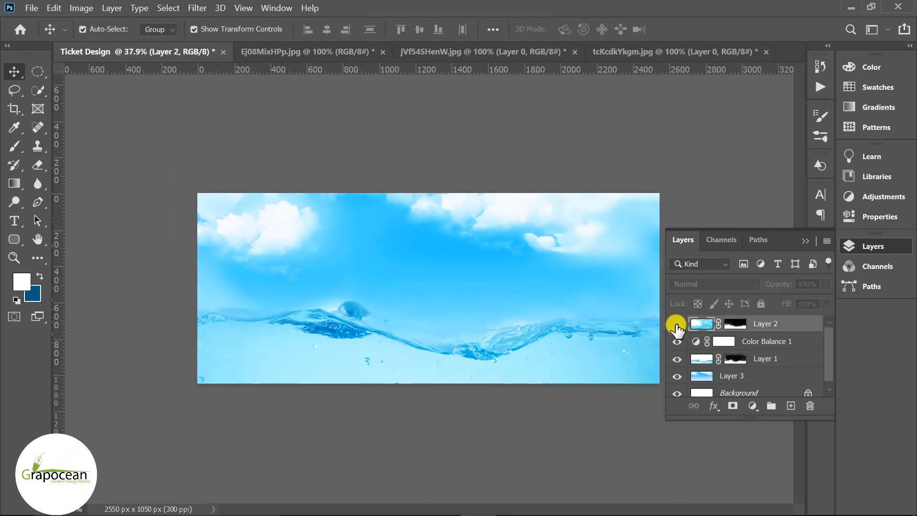
click(676, 324)
mouse_move(477, 379)
mouse_down()
mouse_move(488, 389)
mouse_move(490, 374)
mouse_up()
scroll(539, 434, down, 3)
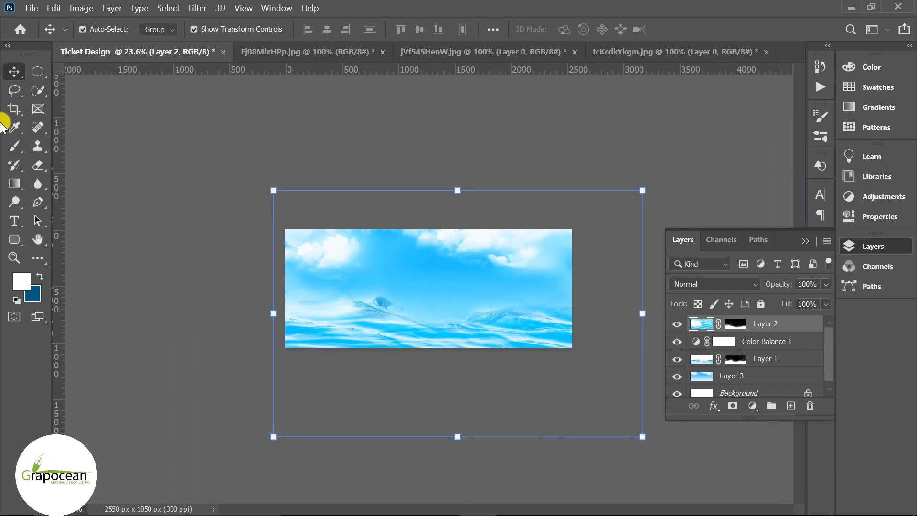
Reduce Layer 2's opacity to about 84% and deselect the layer.
click(304, 406)
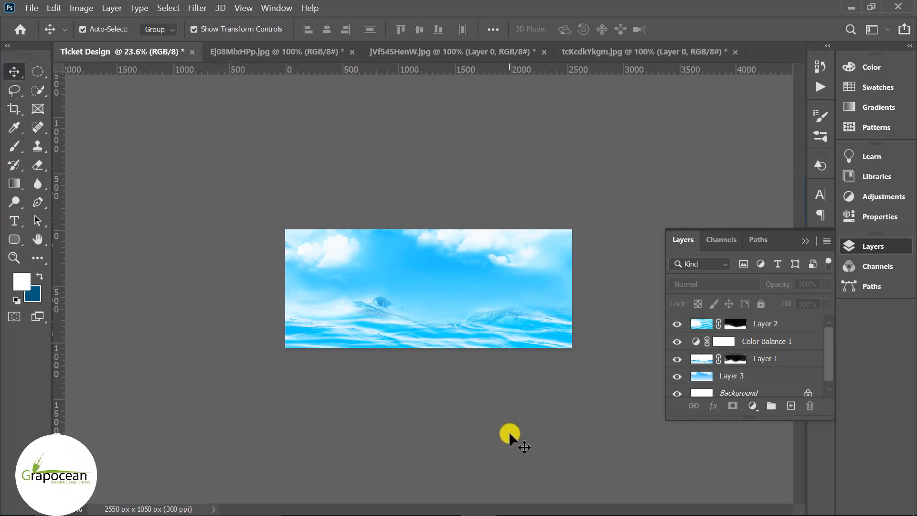
click(461, 276)
click(519, 371)
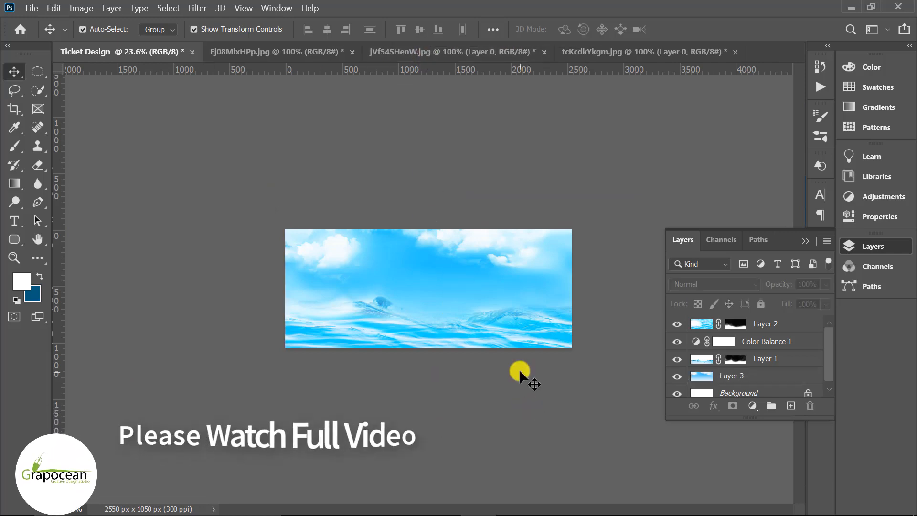
click(601, 358)
drag(795, 298, 815, 298)
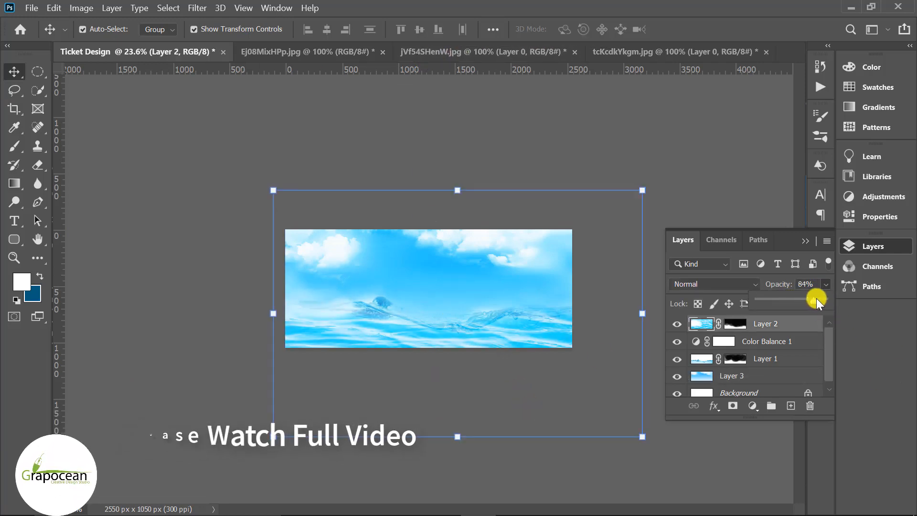
click(691, 478)
click(444, 252)
Place the blue watercolor texture from Ej08MixHPp.jpg over the ticket at about 310% and move its layer between Layer 1 and Layer 3.
click(310, 49)
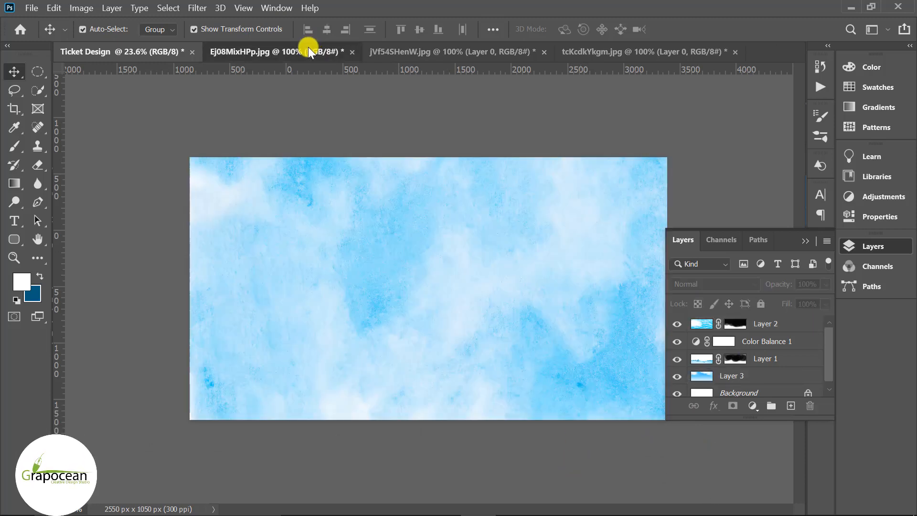
drag(493, 249, 640, 382)
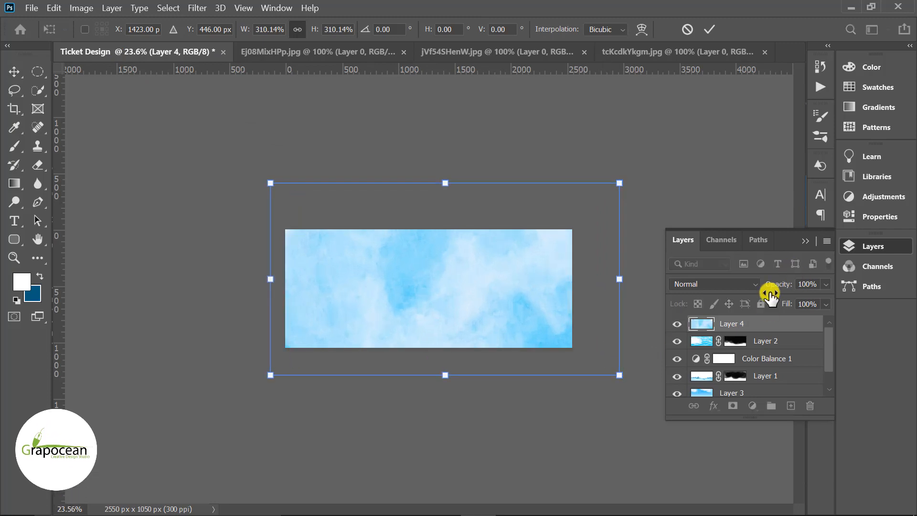
drag(459, 296, 444, 291)
click(710, 27)
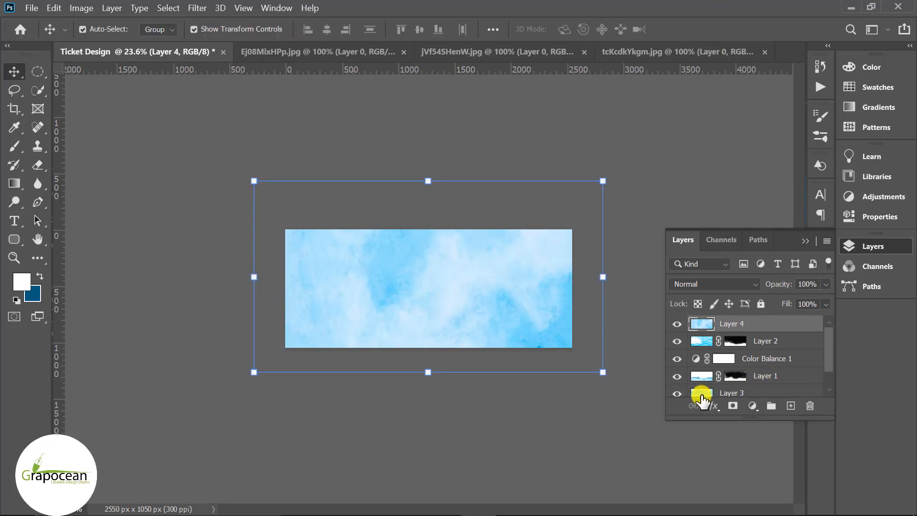
drag(767, 327, 759, 363)
scroll(510, 319, up, 2)
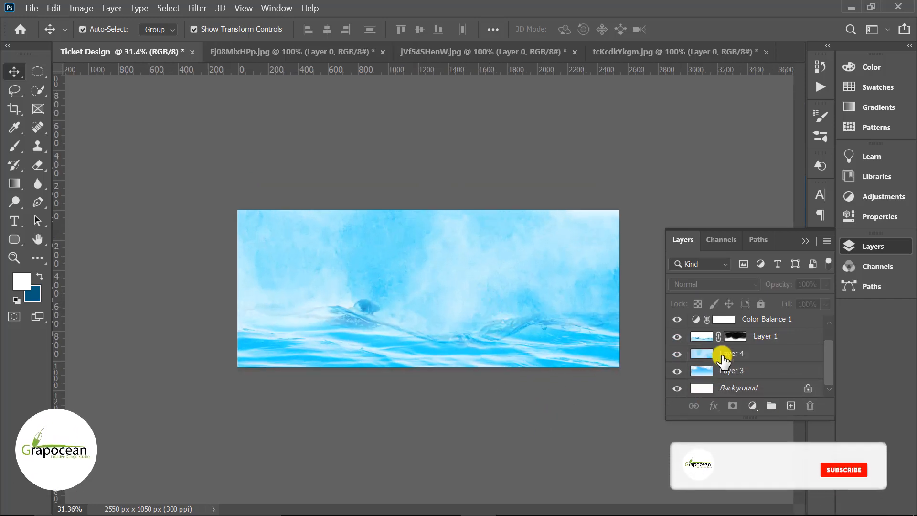
Choose the Kyle's Concept Brushes - Foliage Mix 2 brush and enlarge it to 1100 px for working on Layer 4.
click(14, 146)
click(61, 147)
click(92, 28)
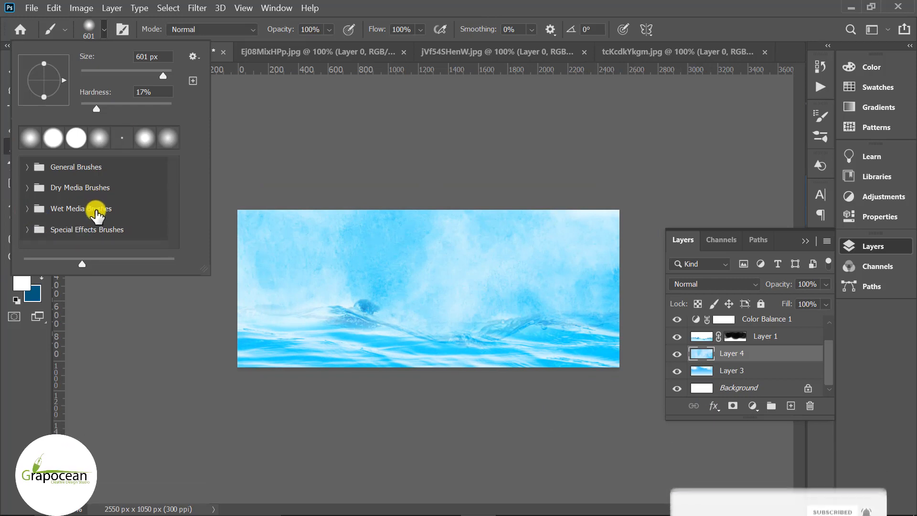
click(21, 234)
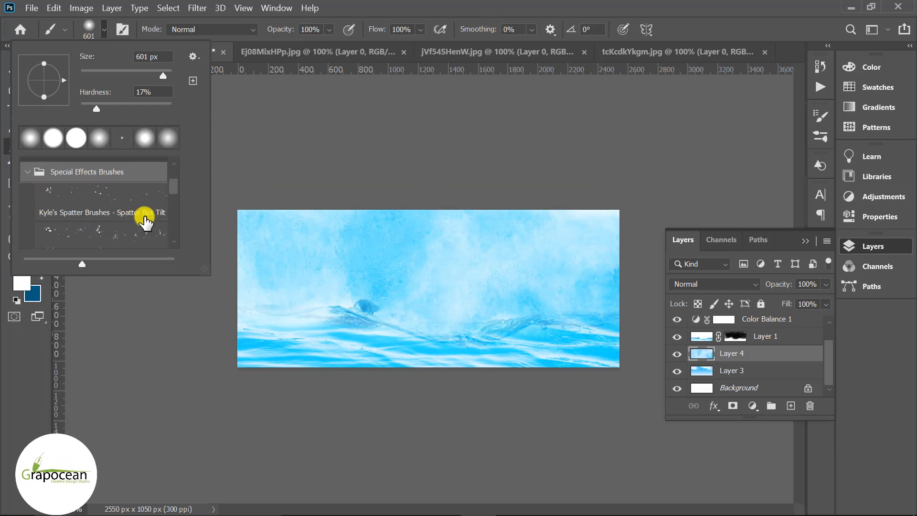
scroll(133, 229, down, 5)
scroll(129, 221, up, 3)
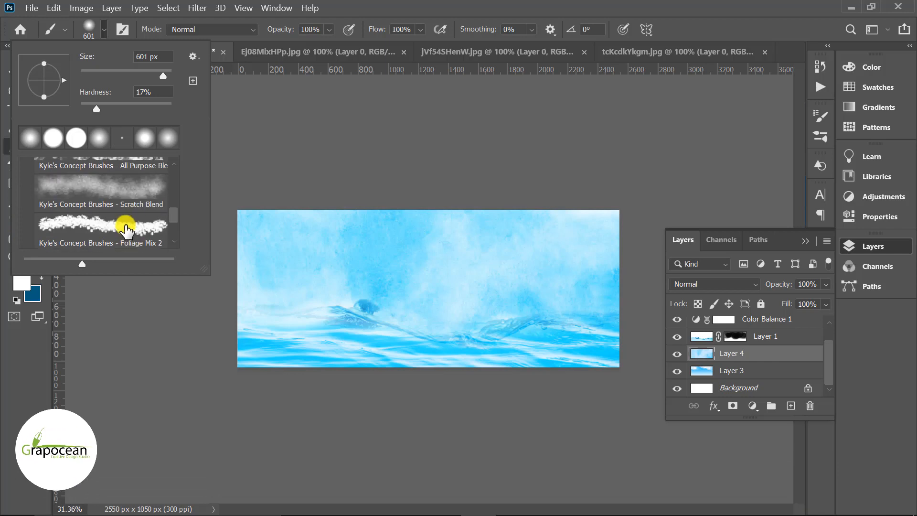
click(126, 225)
click(488, 301)
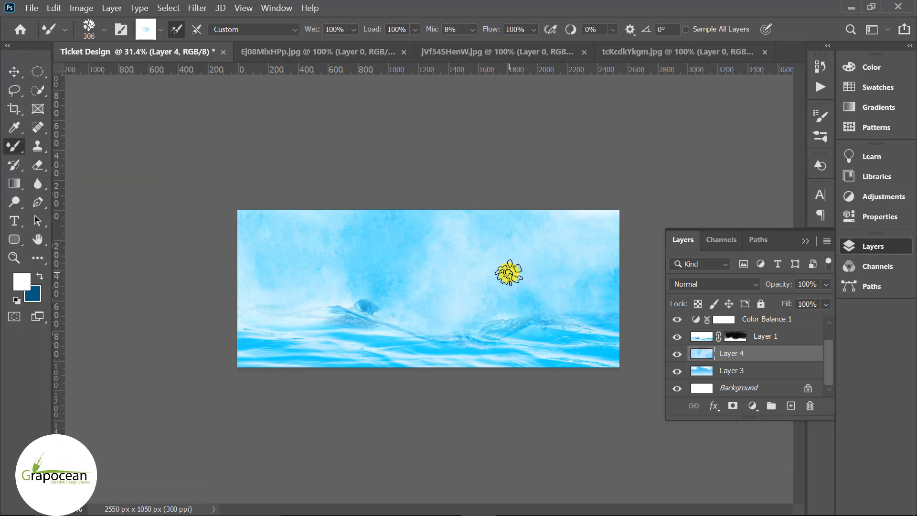
key(bracketright)
key(bracketright)
key(bracketright)
key(bracketright)
key(bracketright)
key(bracketright)
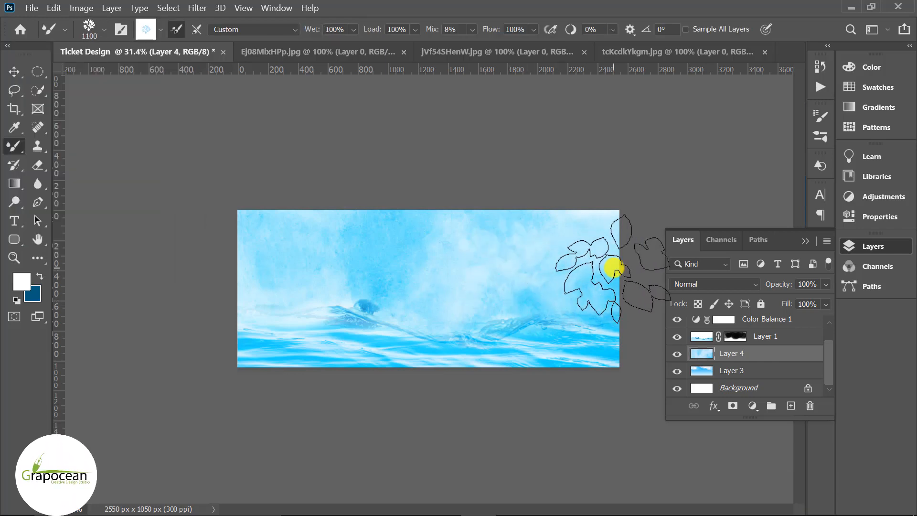
Add a mask to Layer 4 and dab it with black foliage strokes across the sky to blend the texture, and deselect the layer.
click(732, 405)
key(d)
key(x)
click(491, 265)
click(489, 264)
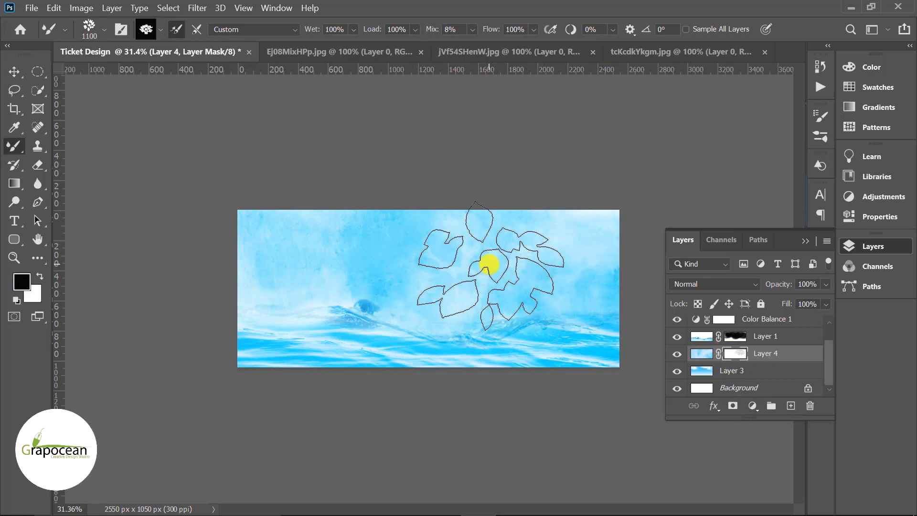
click(488, 264)
click(415, 260)
click(309, 256)
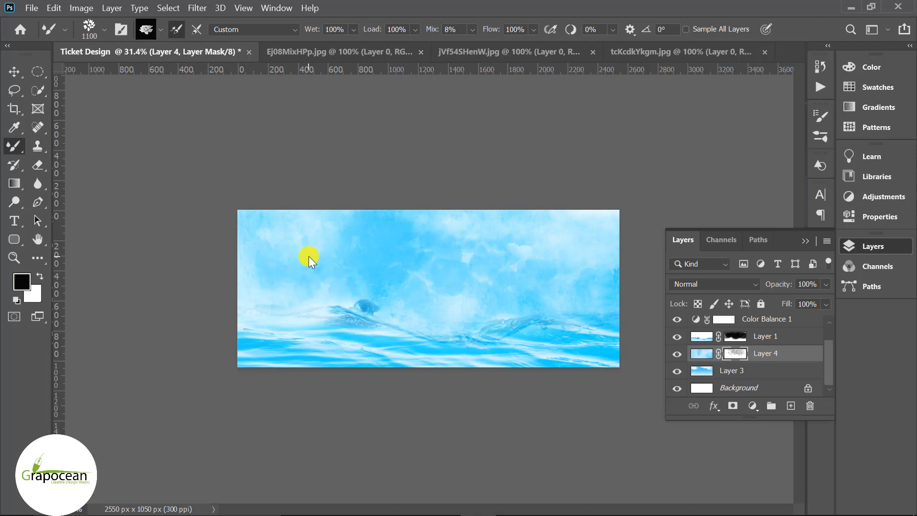
click(520, 264)
drag(519, 264, 416, 260)
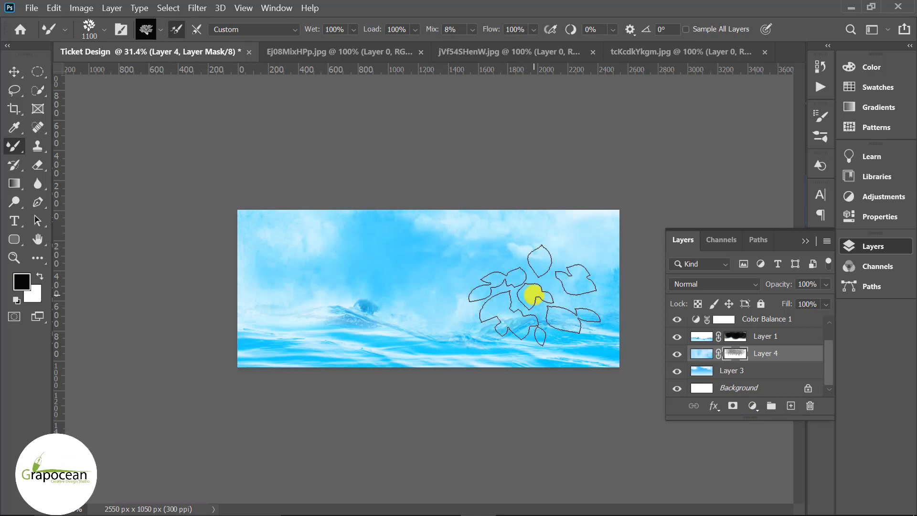
scroll(644, 402, up, 4)
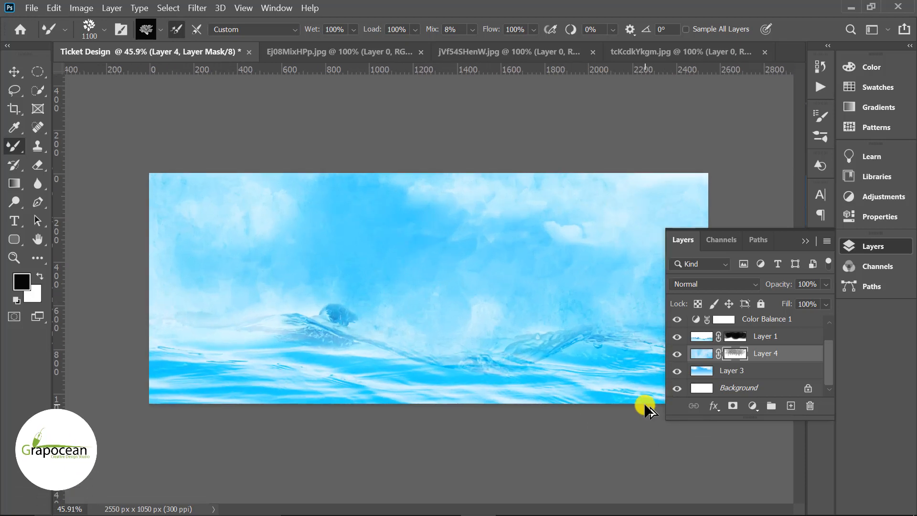
scroll(644, 402, down, 3)
click(7, 72)
click(103, 302)
click(518, 350)
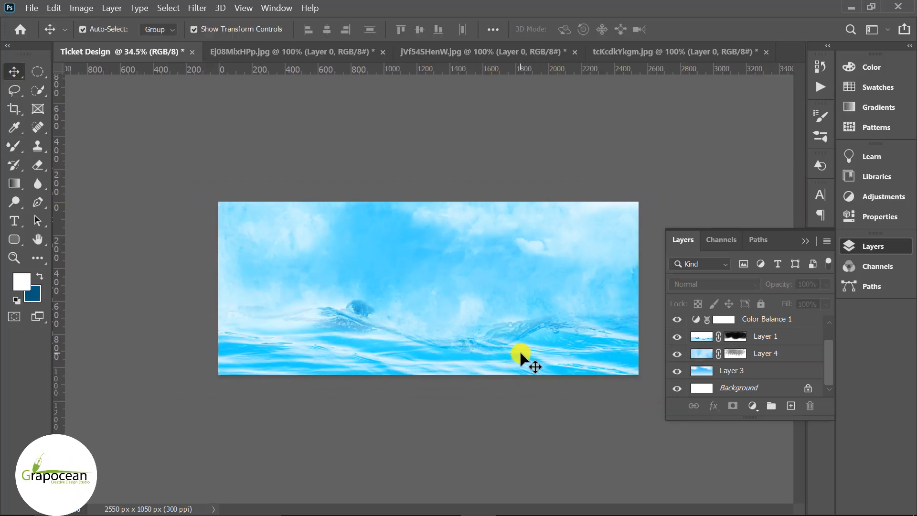
Compare the waves with Layer 2 hidden and shown, and nudge Layer 2's water slightly downward.
click(677, 325)
click(677, 325)
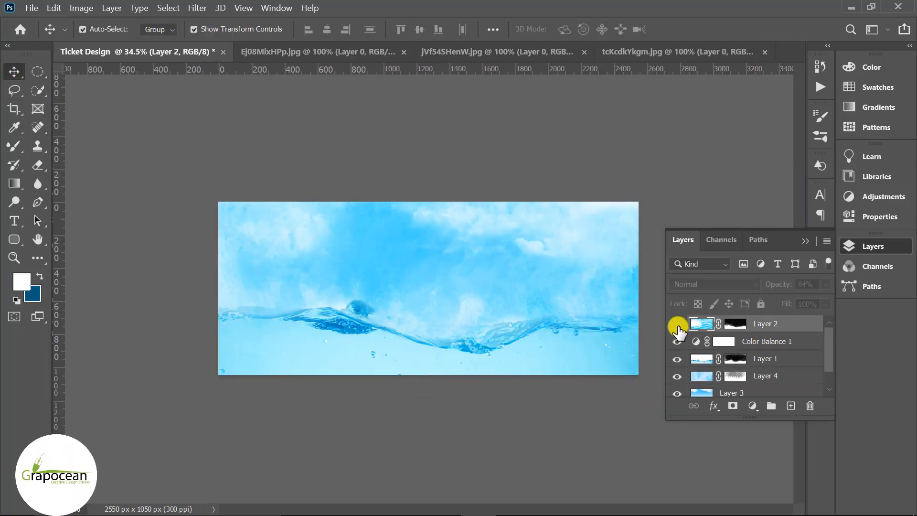
click(677, 325)
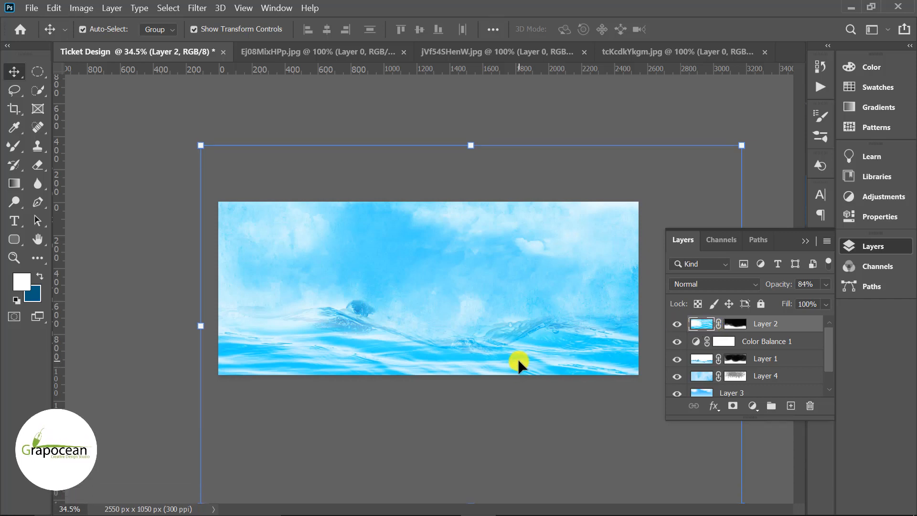
key(shift+Down)
key(shift+Down)
key(shift+Down)
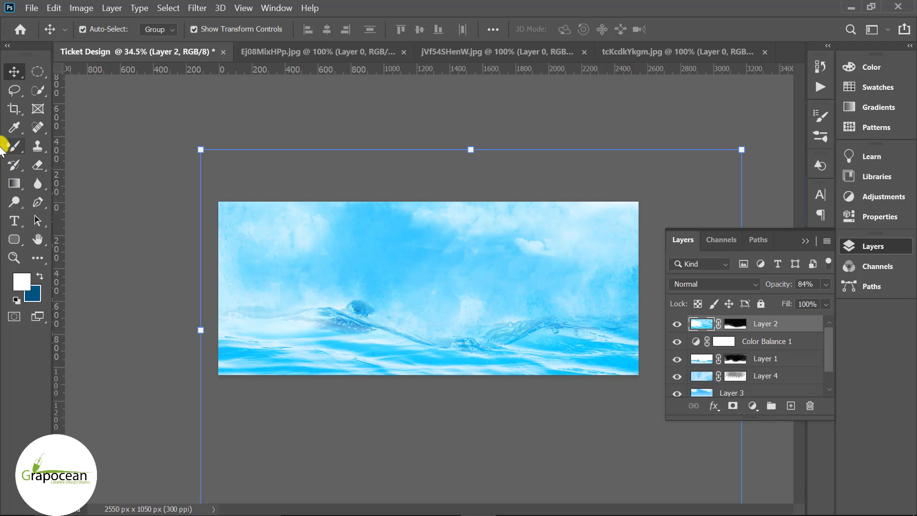
click(143, 172)
click(368, 323)
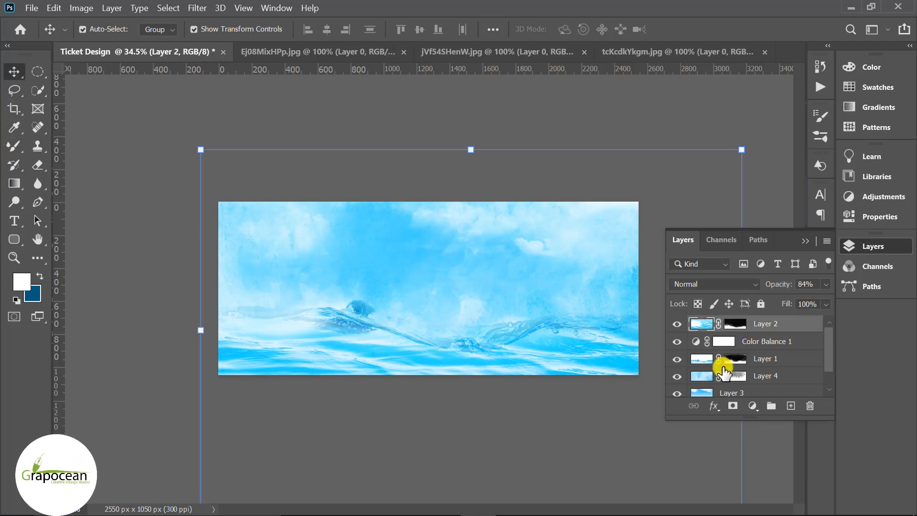
Try to reshape Layer 1's water with a custom warp, and drop the selection loaded from its outline.
click(674, 359)
click(675, 359)
click(706, 359)
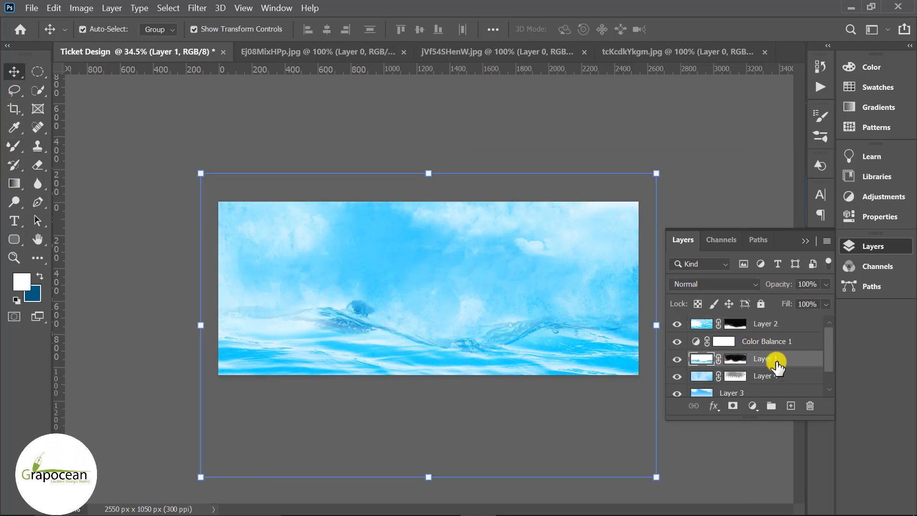
key(ctrl+t)
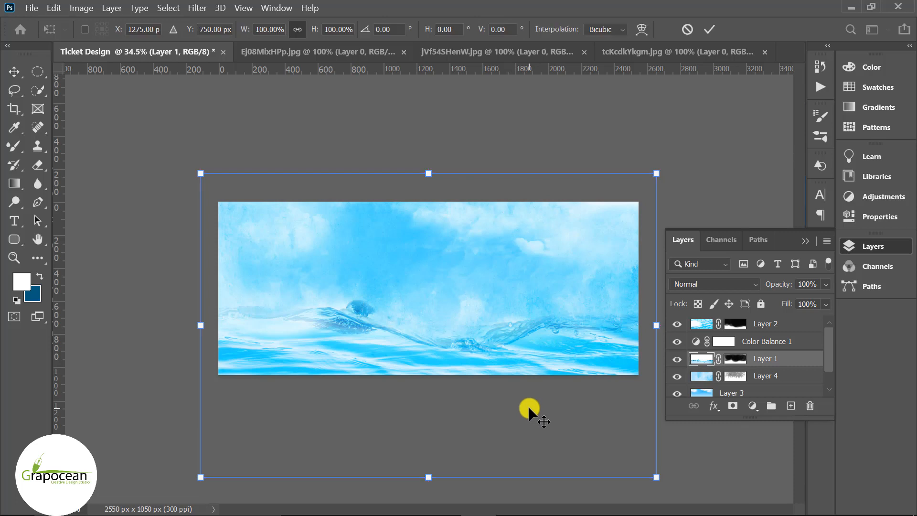
click(641, 29)
drag(296, 327, 459, 342)
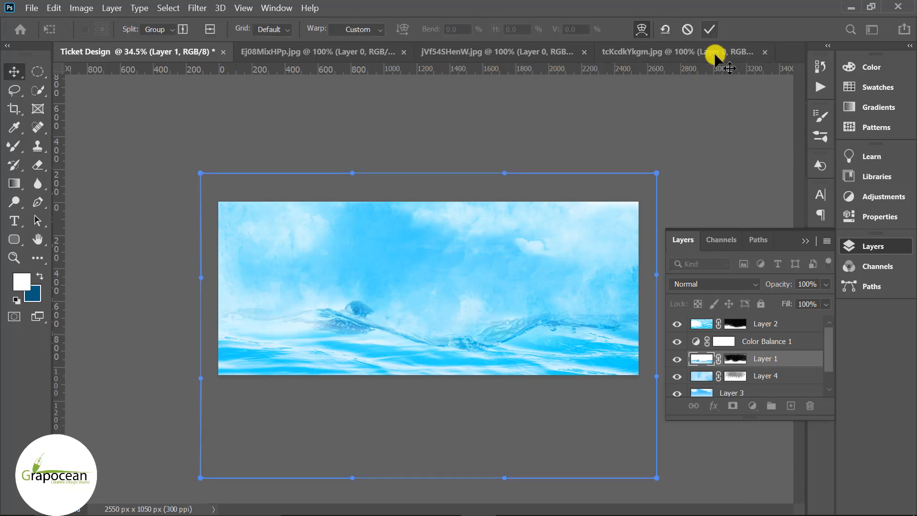
key(Return)
ctrl+click(701, 359)
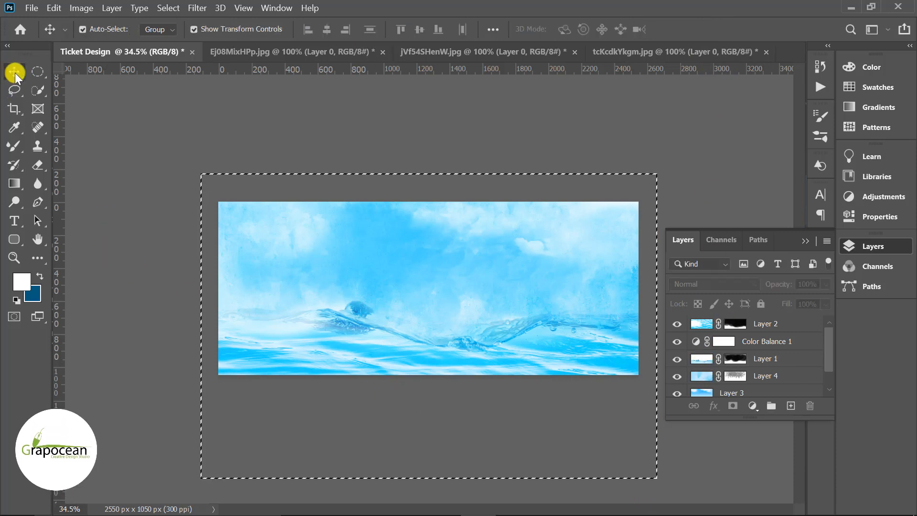
key(m)
key(ctrl+d)
Examine the blend between the waves and the sky up close and across the whole ticket.
scroll(654, 385, up, 1)
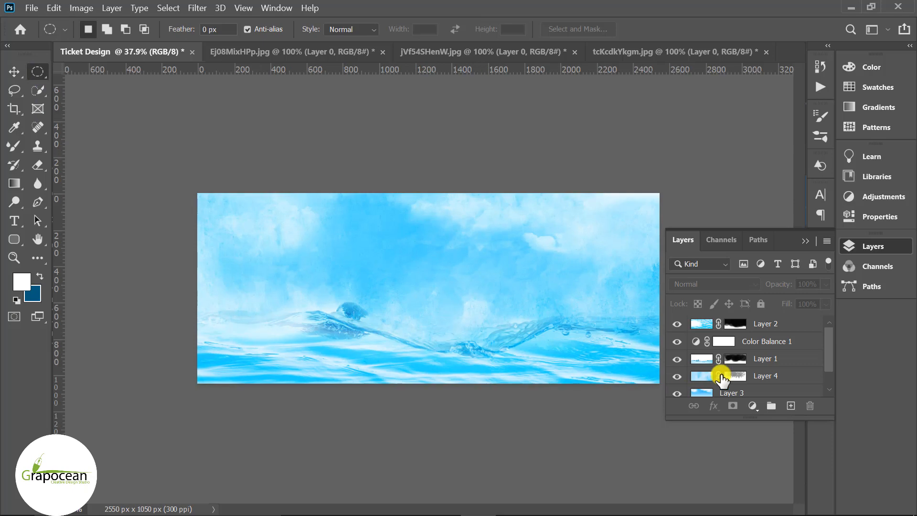
scroll(445, 354, up, 5)
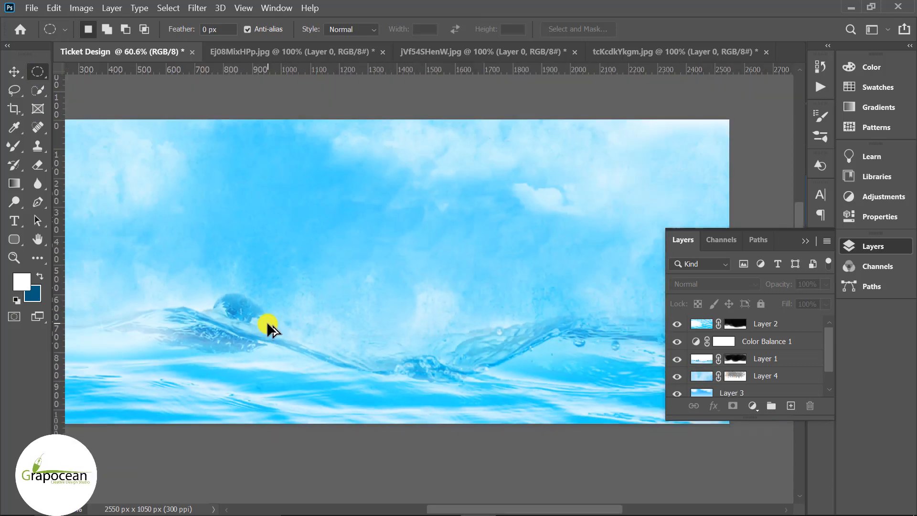
click(14, 71)
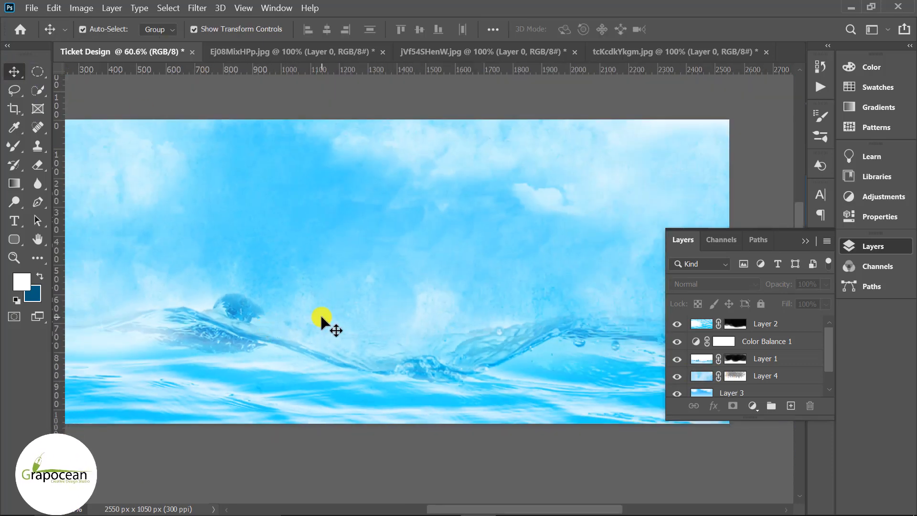
scroll(257, 330, down, 5)
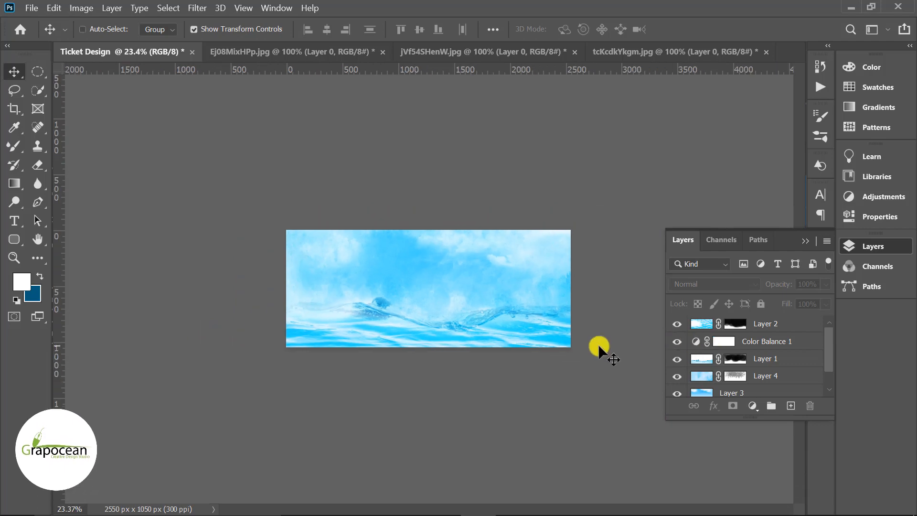
scroll(592, 339, up, 2)
scroll(587, 335, up, 3)
click(806, 240)
scroll(263, 288, down, 4)
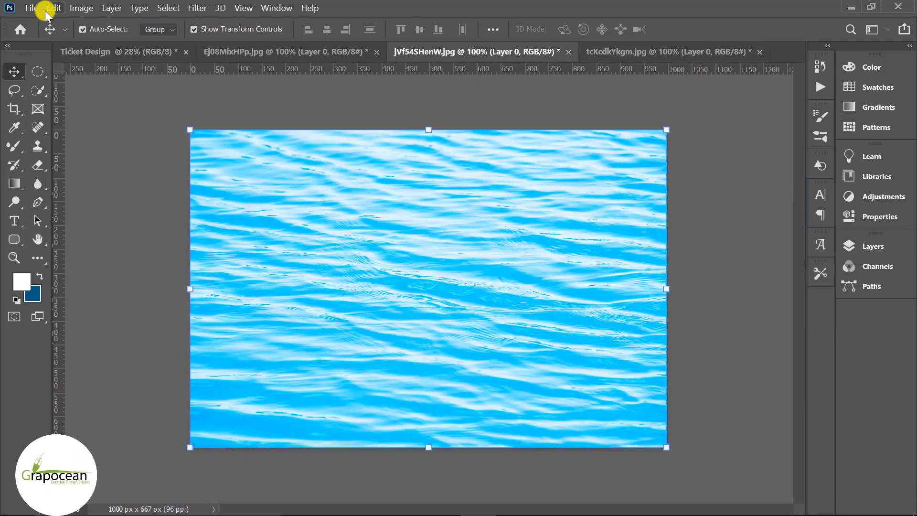
Open the rainbow, 8zsQRs5rKj yacht, palm tree and seagull images together from the Event Ticket design folder.
click(36, 8)
click(41, 38)
click(317, 131)
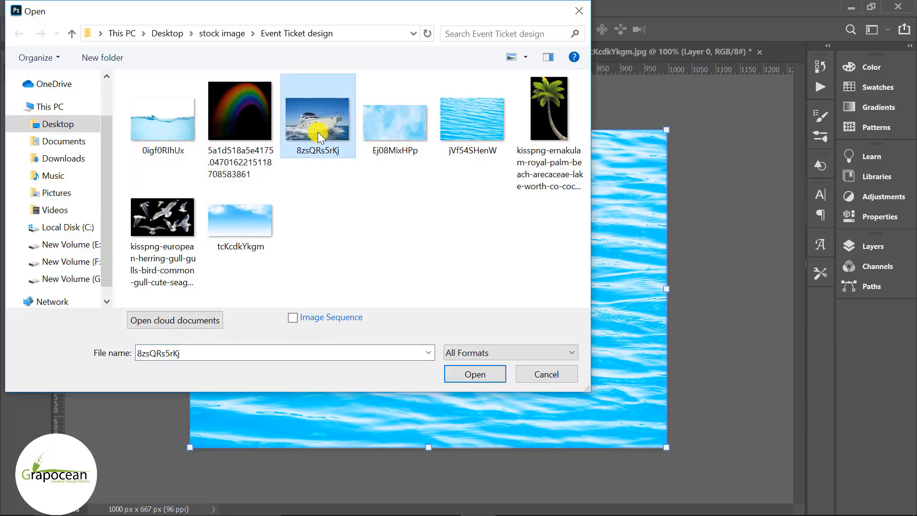
ctrl+click(258, 169)
ctrl+click(184, 224)
ctrl+click(563, 124)
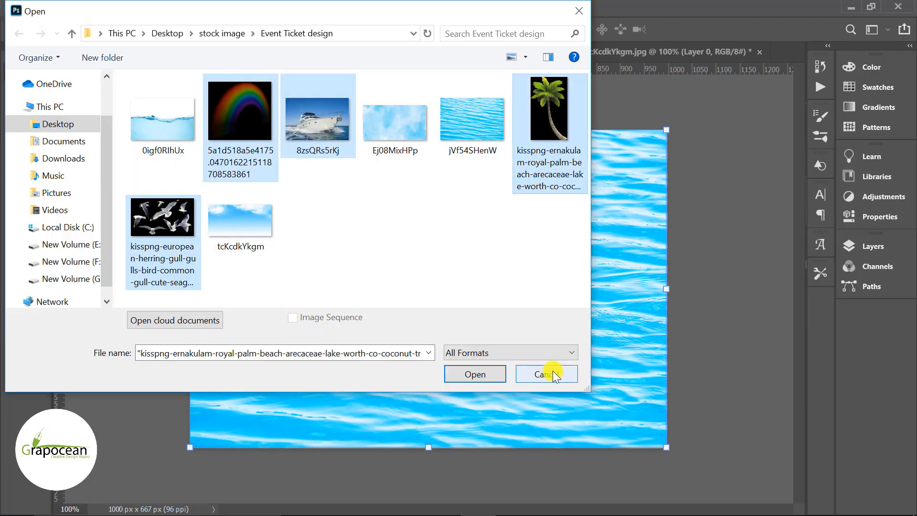
click(484, 375)
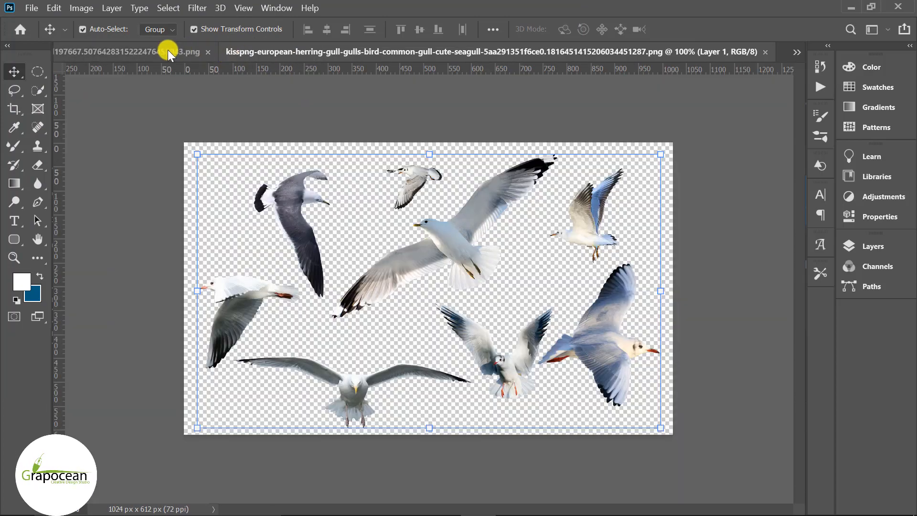
Look through the opened palm tree and seagull documents.
click(163, 52)
click(709, 50)
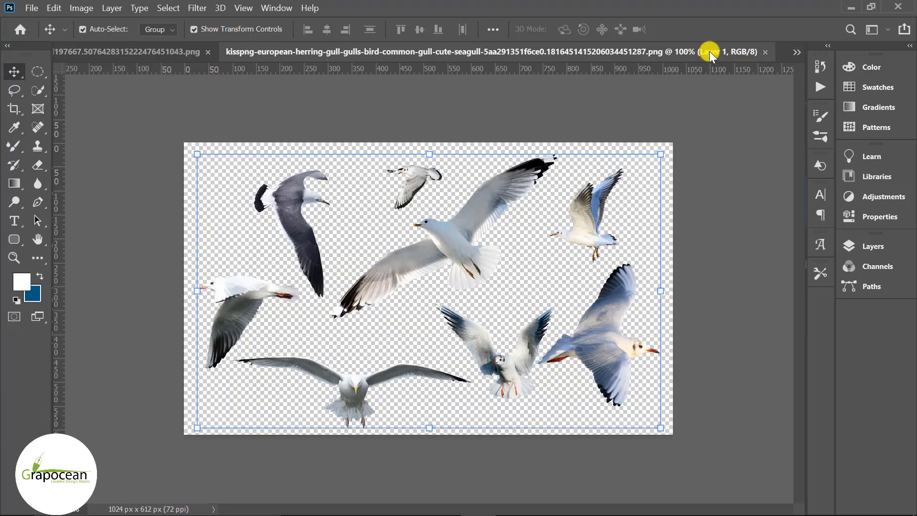
click(797, 52)
click(339, 144)
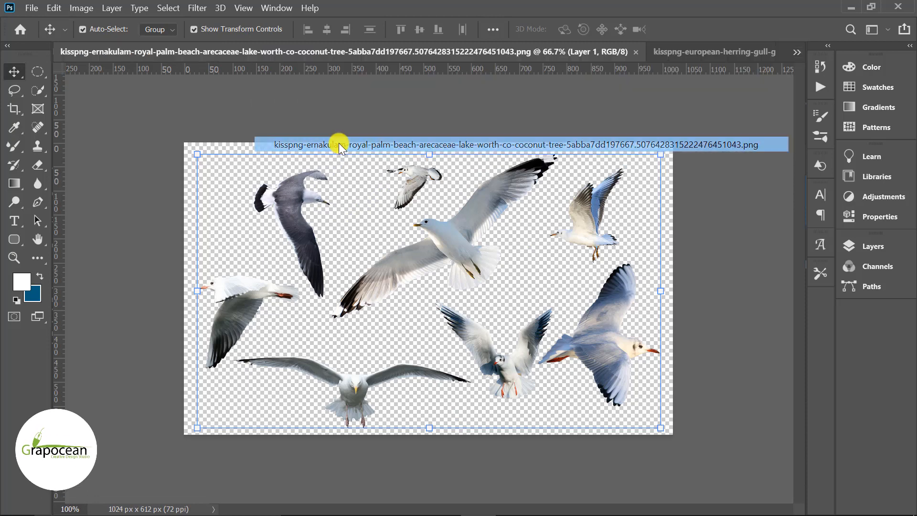
click(703, 51)
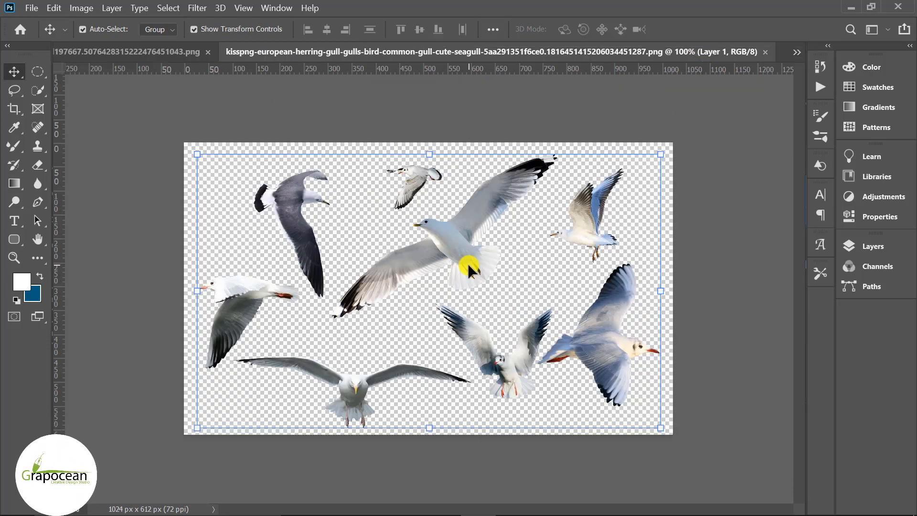
Switch to the yacht photo 8zsQRs5rKj.jpg, unlock its Background layer and shift the image slightly to the left.
click(799, 51)
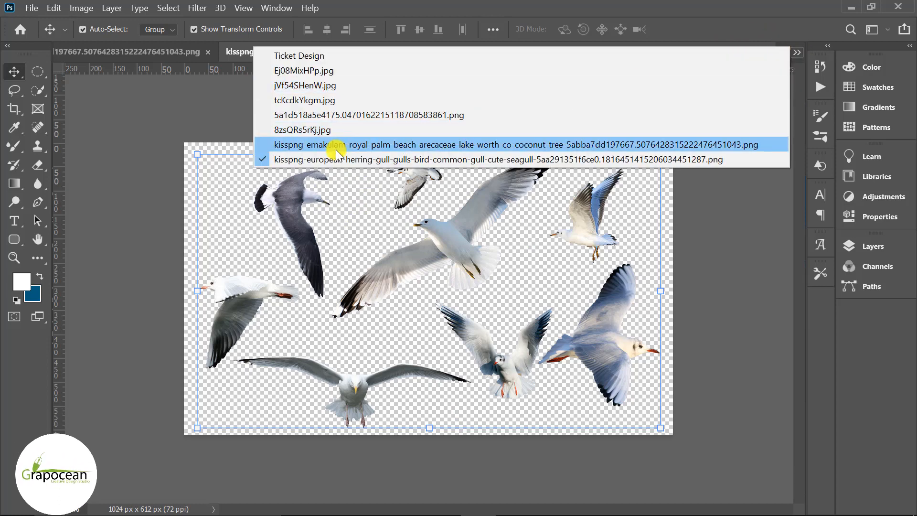
click(336, 129)
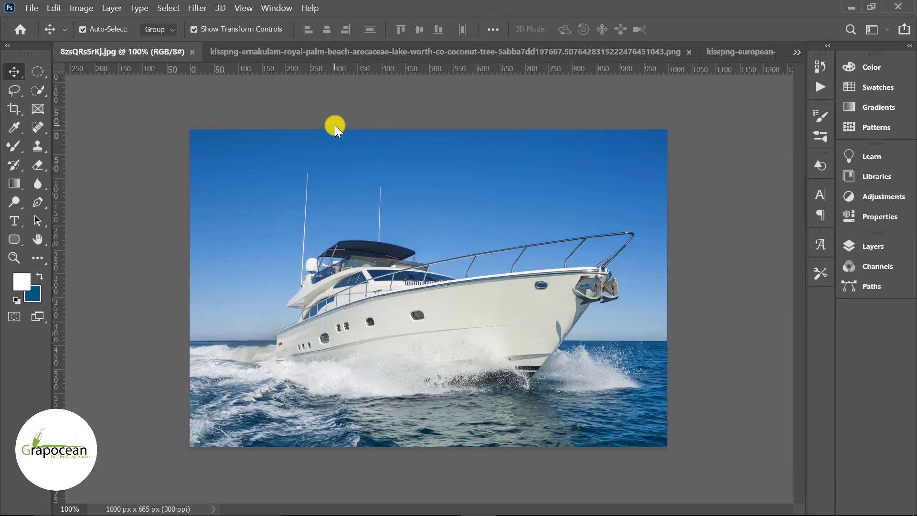
click(893, 249)
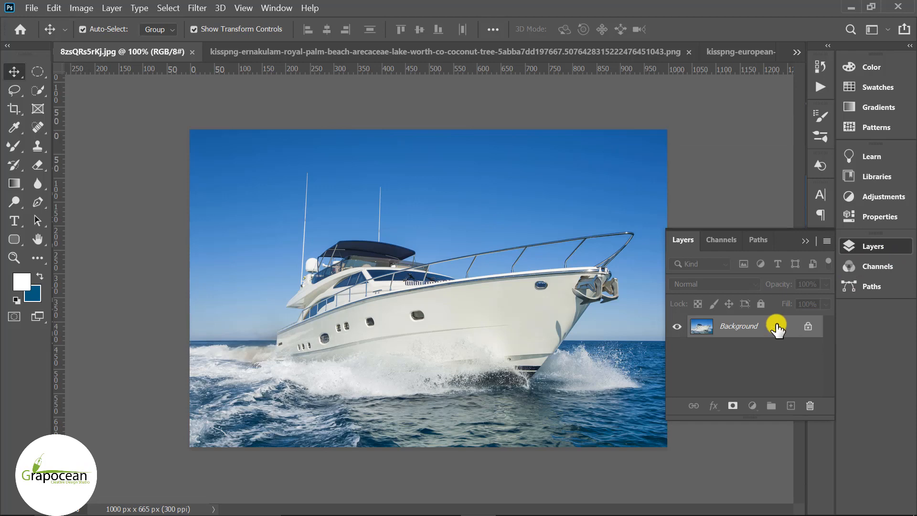
click(808, 327)
mouse_move(450, 262)
mouse_down()
mouse_move(132, 111)
mouse_move(109, 66)
mouse_move(467, 263)
mouse_move(436, 262)
mouse_up()
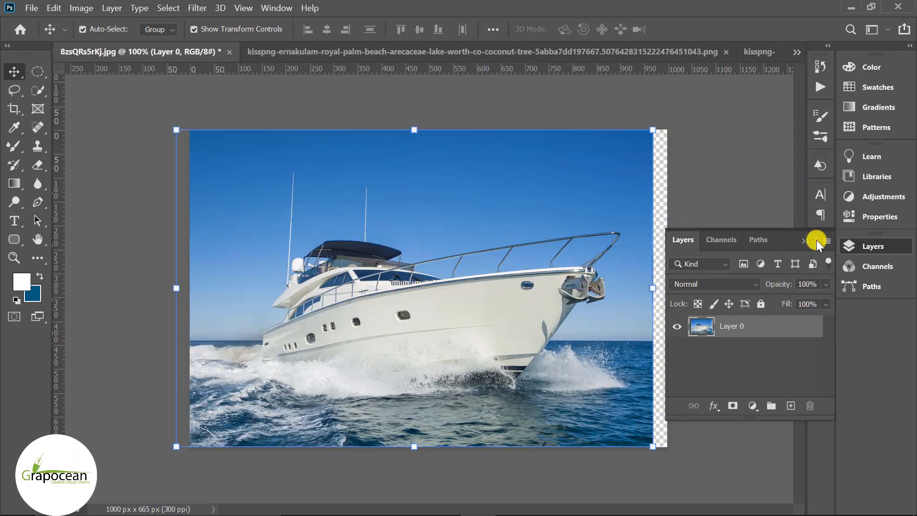
Close the cloudy sky source image tcKcdkYkgm.jpg without saving its changes.
click(796, 52)
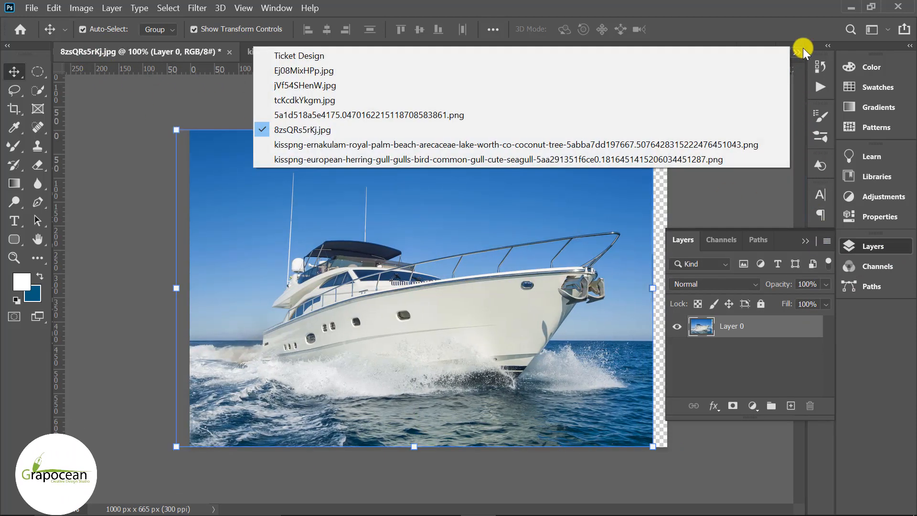
click(327, 101)
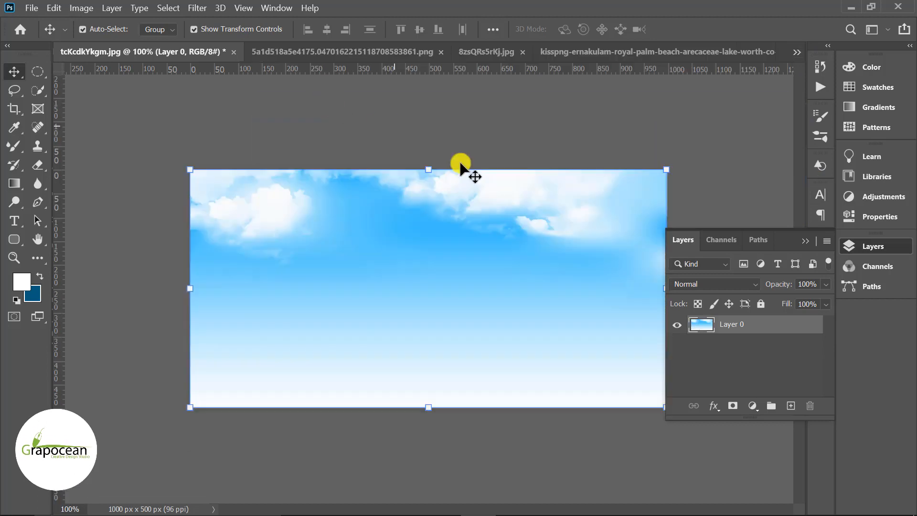
click(230, 50)
click(520, 218)
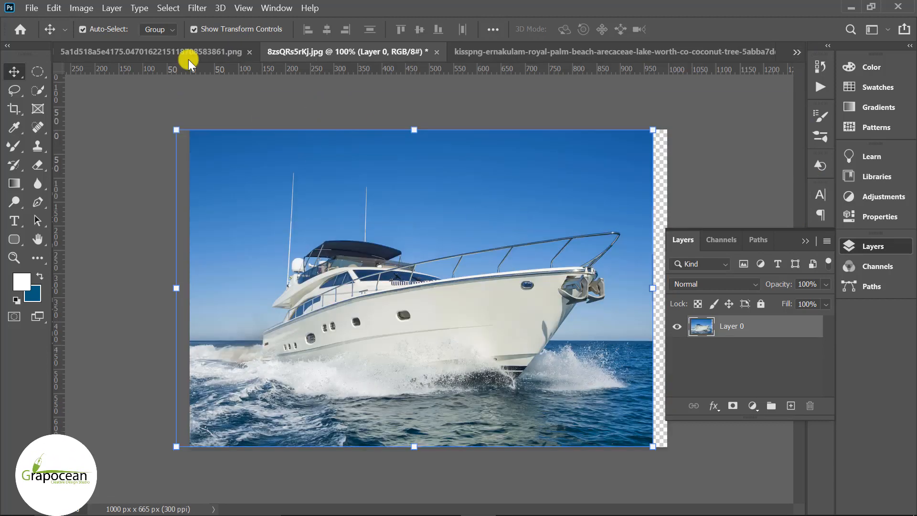
Close the watercolor texture Ej08MixHPp.jpg and the water photo jVf54SHenW.jpg without saving their changes.
click(188, 53)
click(797, 52)
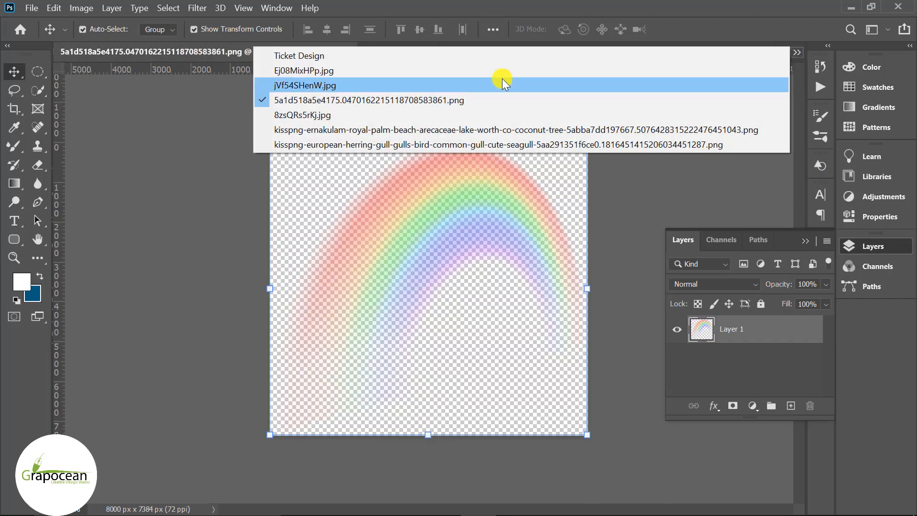
click(501, 64)
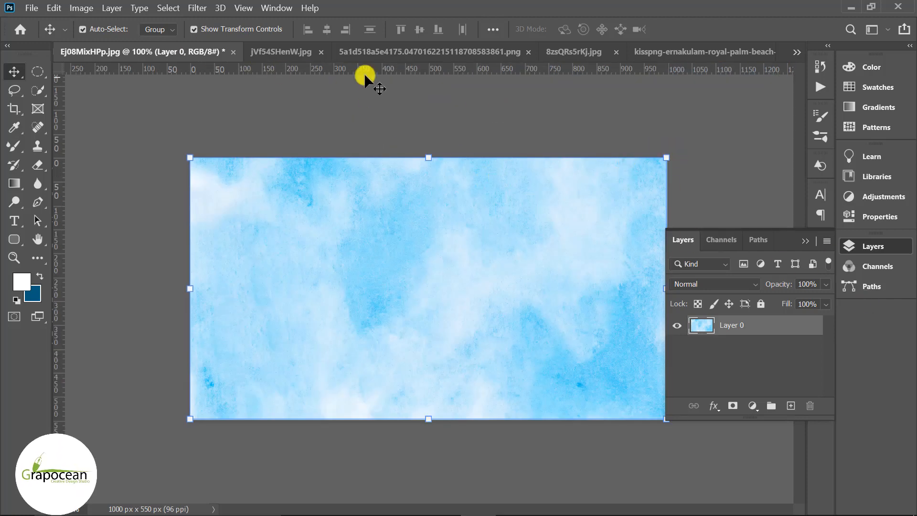
click(234, 52)
click(497, 217)
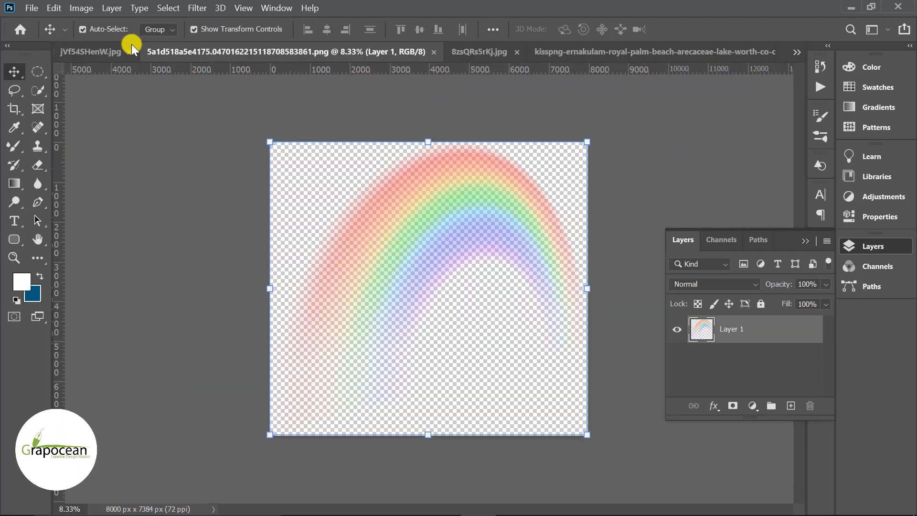
click(96, 51)
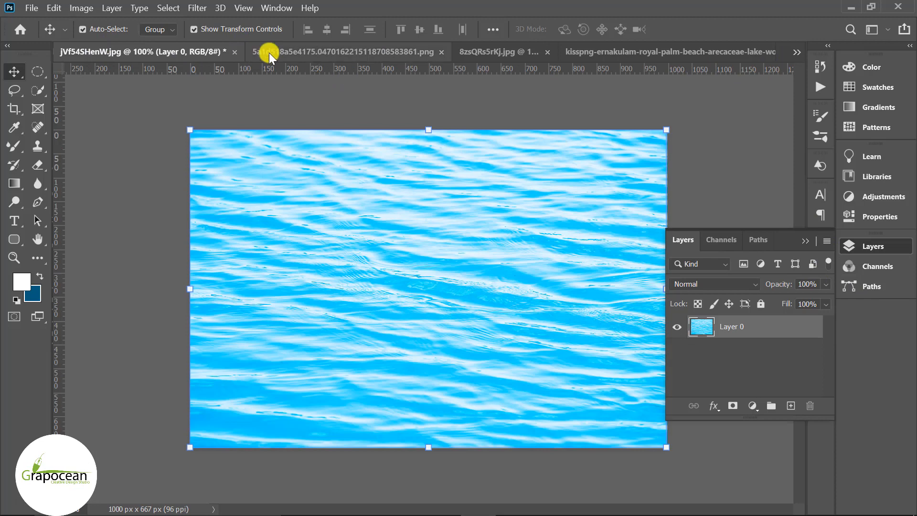
click(234, 52)
click(506, 219)
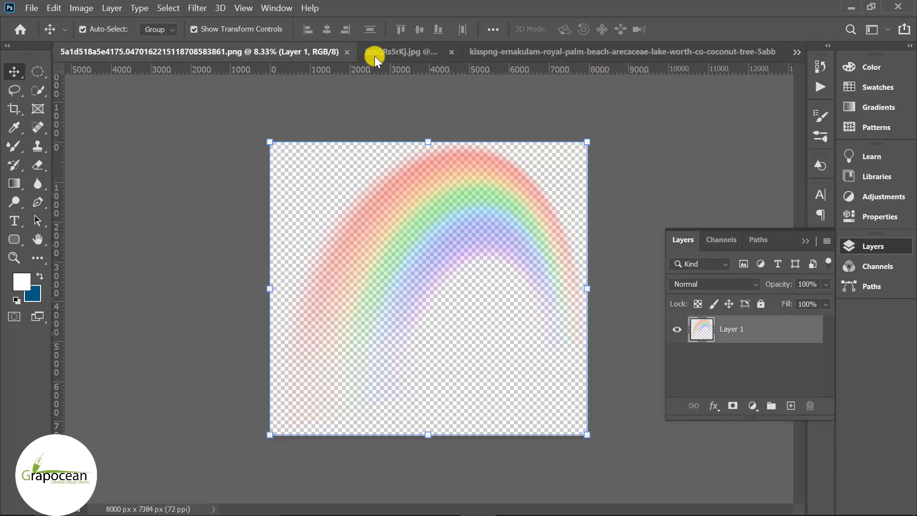
Look through the remaining open yacht, rainbow, palm tree and seagull documents.
click(376, 53)
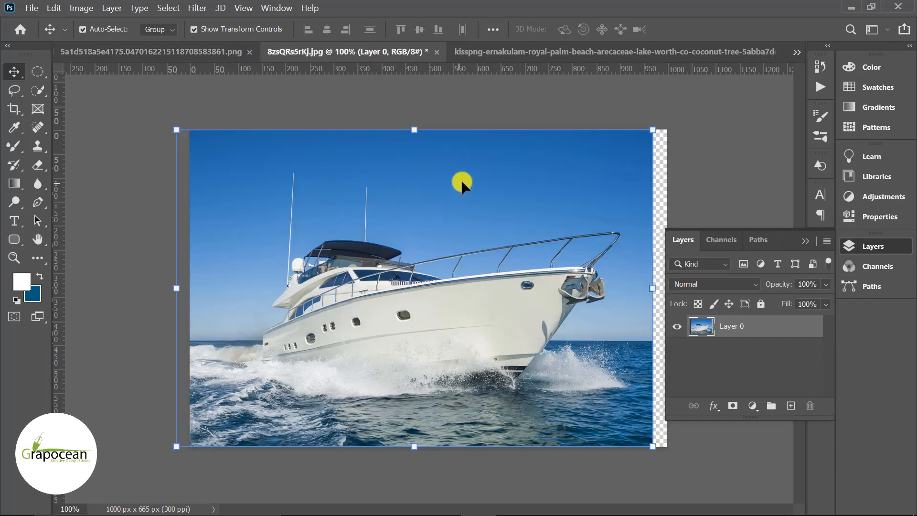
click(214, 50)
click(566, 52)
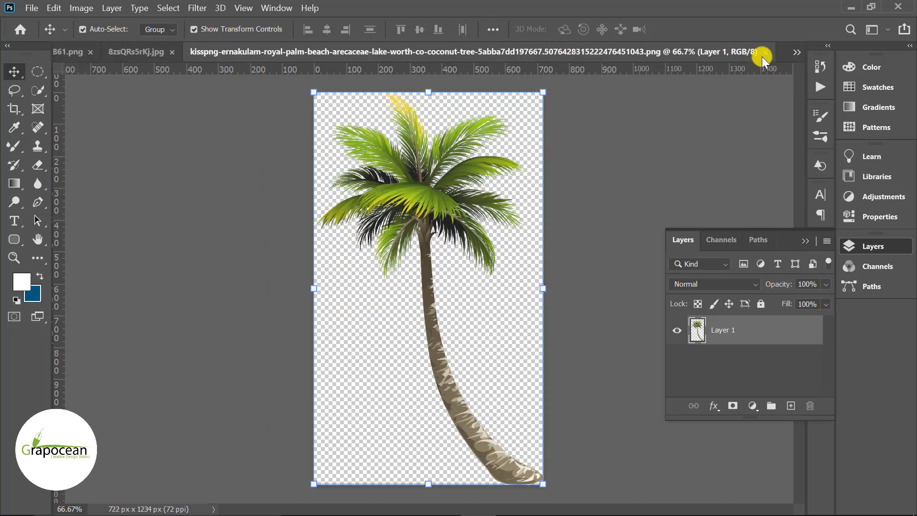
click(798, 52)
click(347, 101)
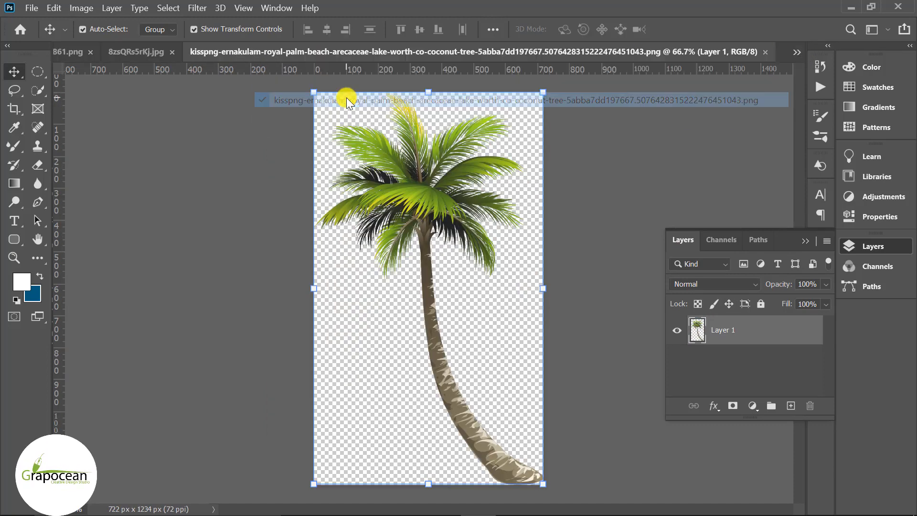
click(794, 52)
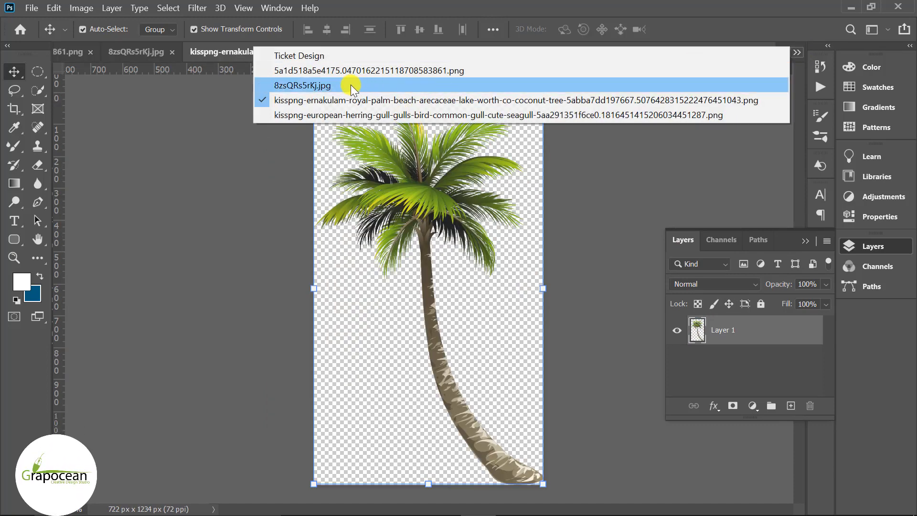
click(342, 117)
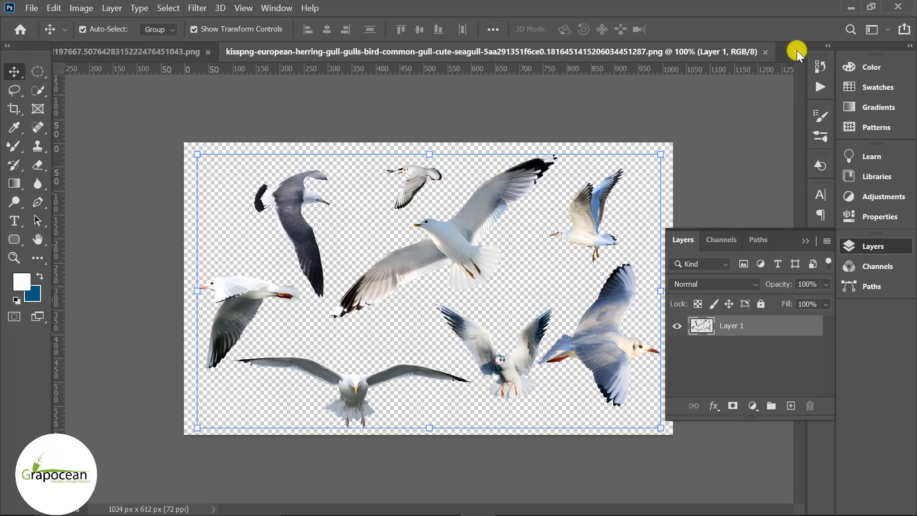
click(796, 51)
click(379, 75)
click(796, 51)
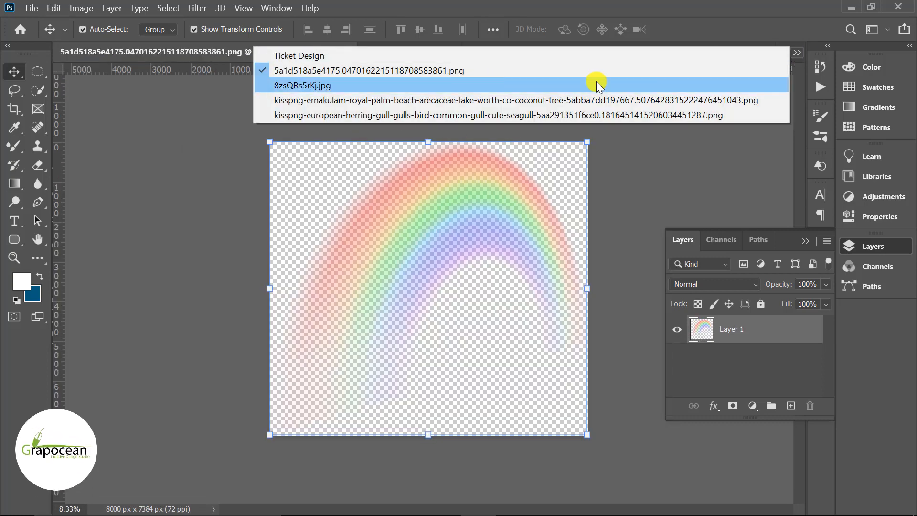
Copy the yacht photo from 8zsQRs5rKj.jpg into the rainbow document and from there onto the Ticket Design canvas.
click(468, 96)
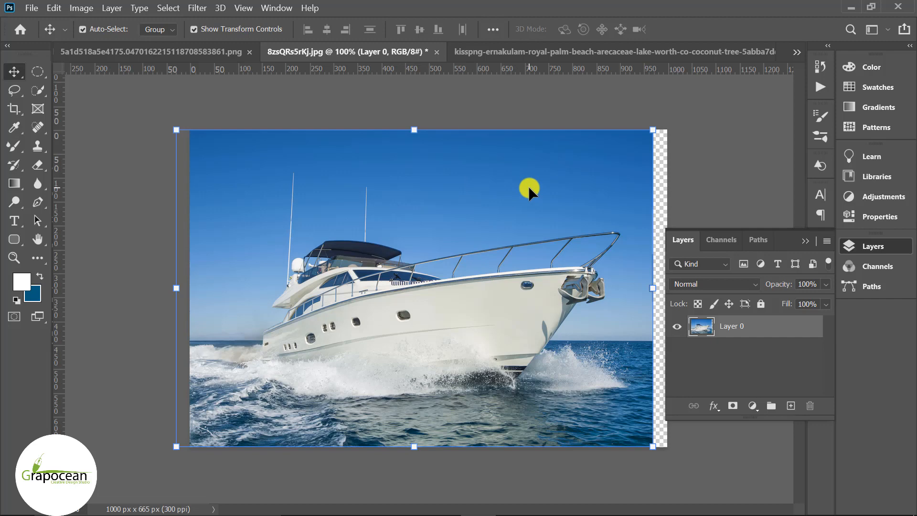
drag(528, 185, 362, 287)
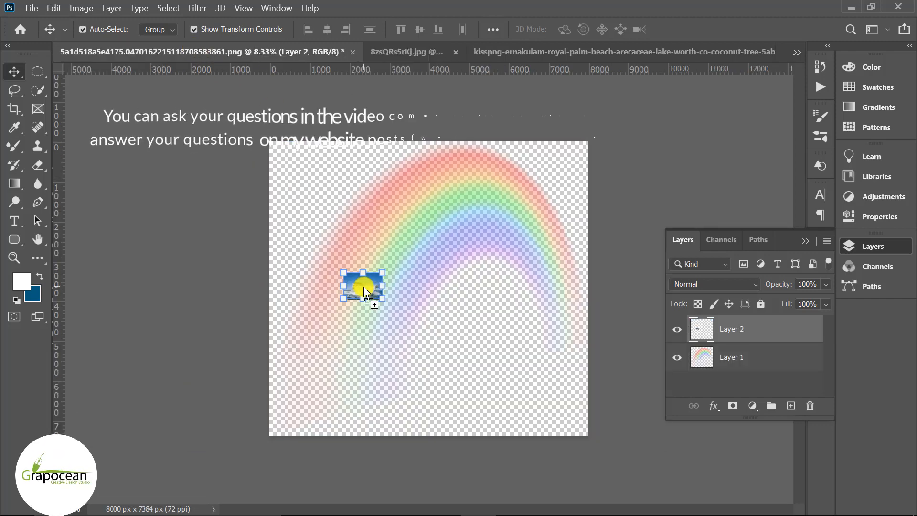
click(797, 51)
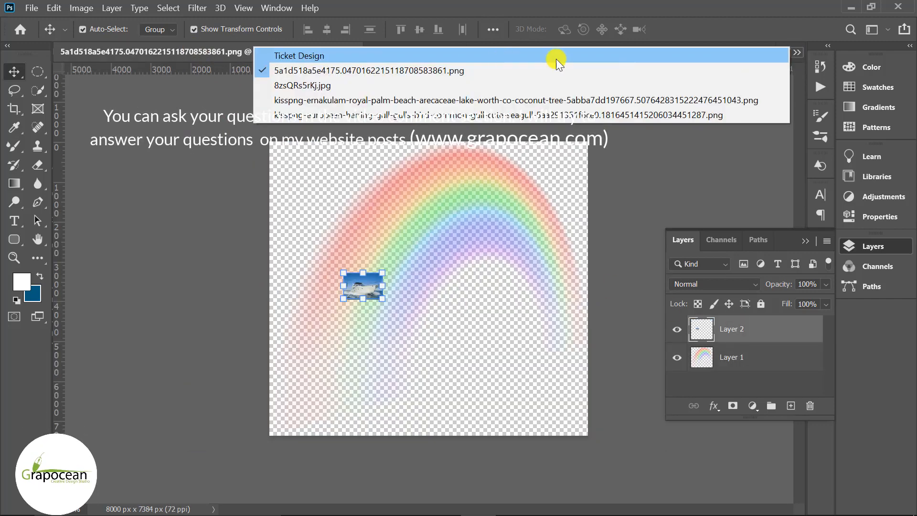
click(554, 58)
drag(466, 242, 286, 210)
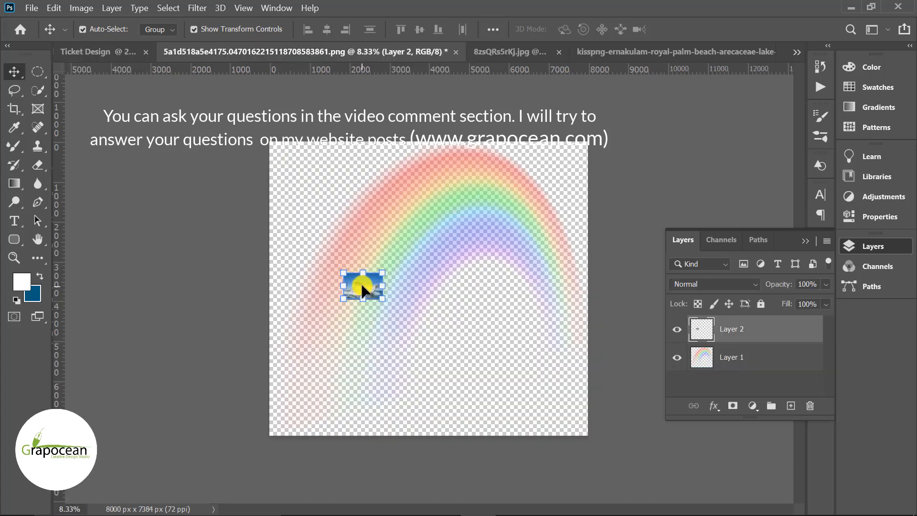
drag(361, 282, 375, 294)
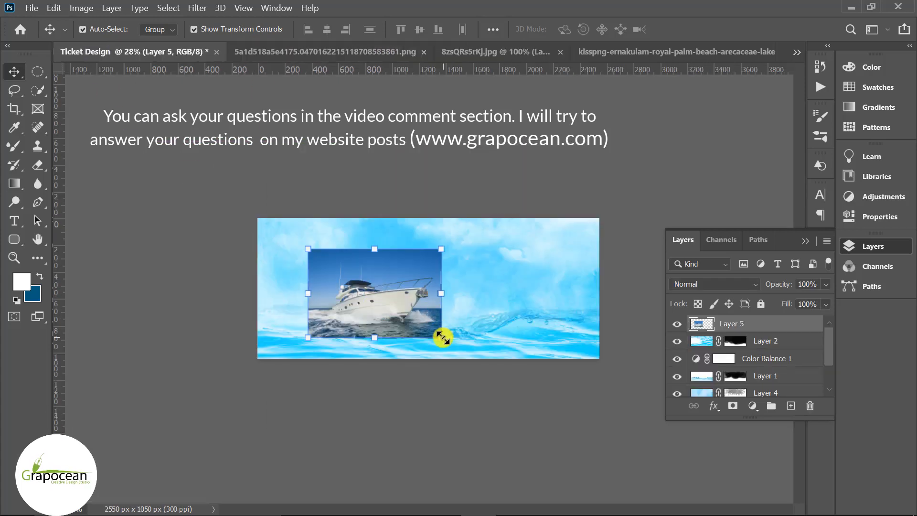
Scale the yacht layer to about 136% and place it flush with the ticket's upper-right corner.
drag(441, 338, 497, 375)
drag(440, 348, 483, 322)
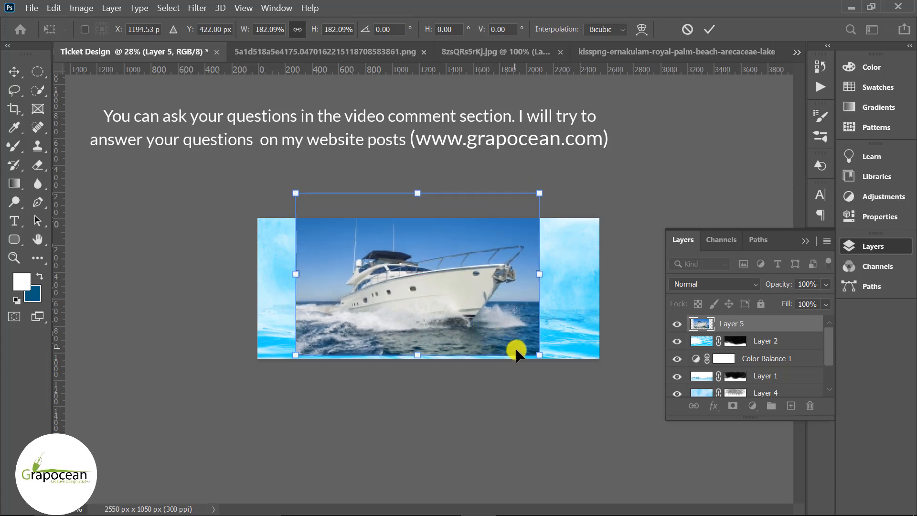
drag(539, 355, 507, 334)
drag(447, 306, 537, 311)
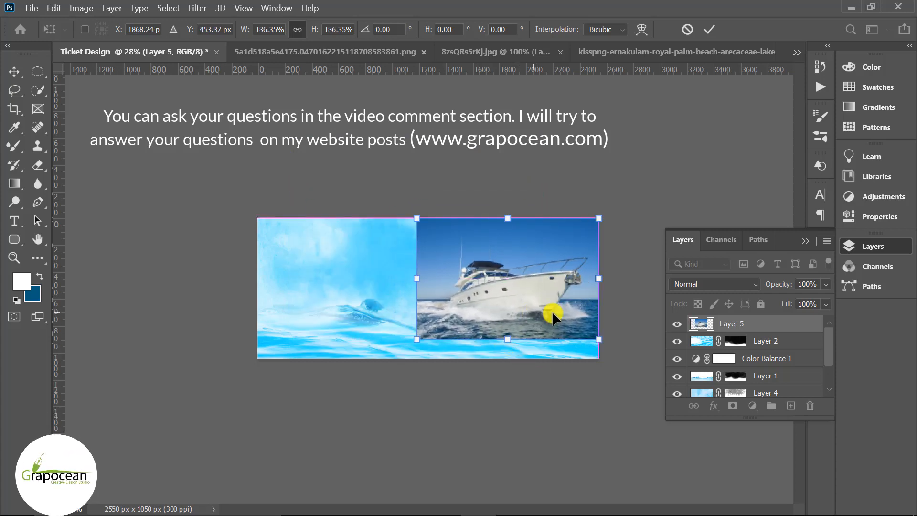
click(711, 28)
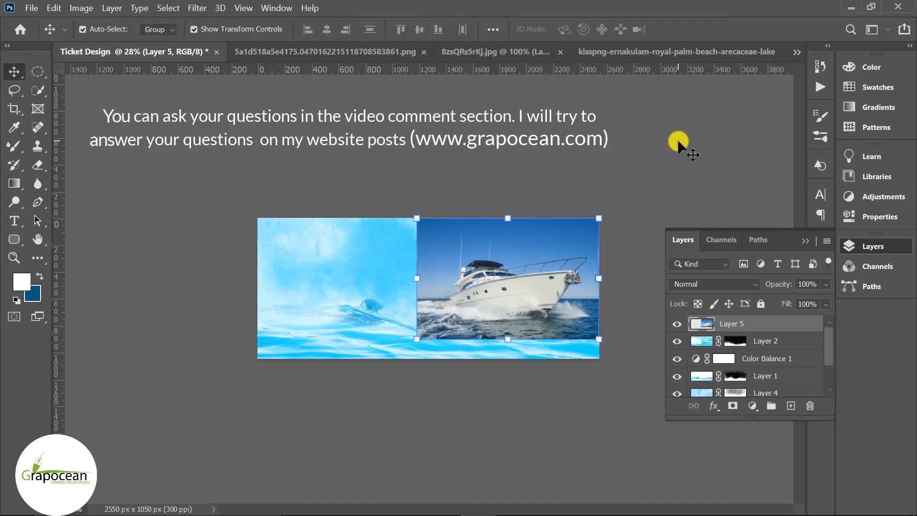
Add a new empty layer above the yacht layer in the Ticket Design document.
click(597, 381)
click(581, 308)
scroll(595, 308, up, 5)
scroll(373, 291, down, 3)
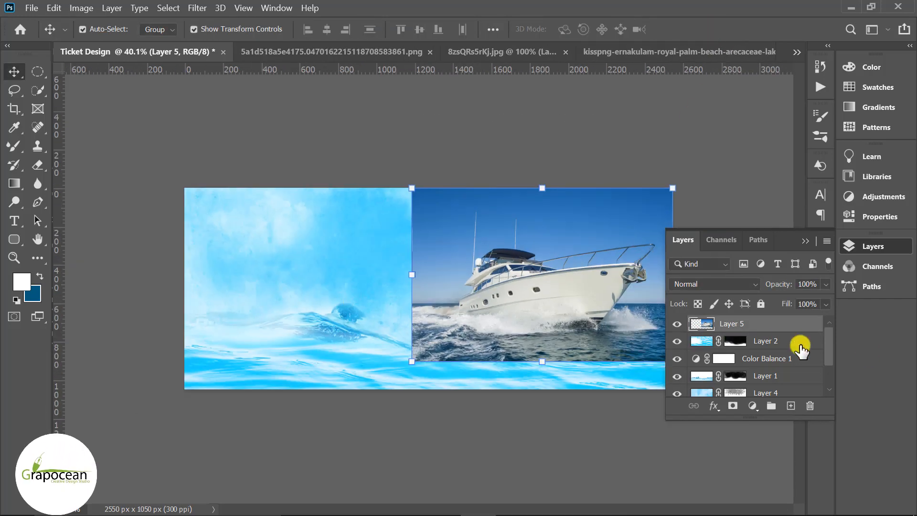
click(790, 405)
scroll(637, 242, up, 5)
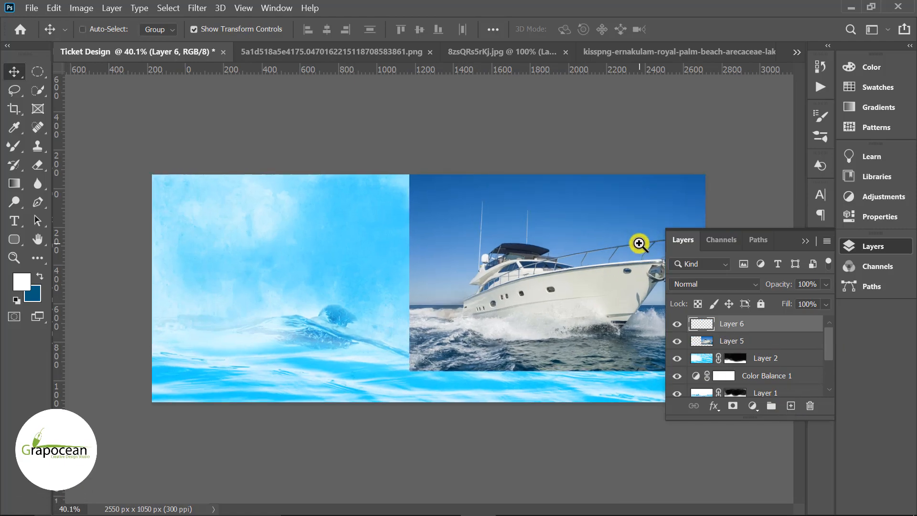
scroll(116, 360, down, 3)
scroll(608, 314, up, 2)
key(ctrl)
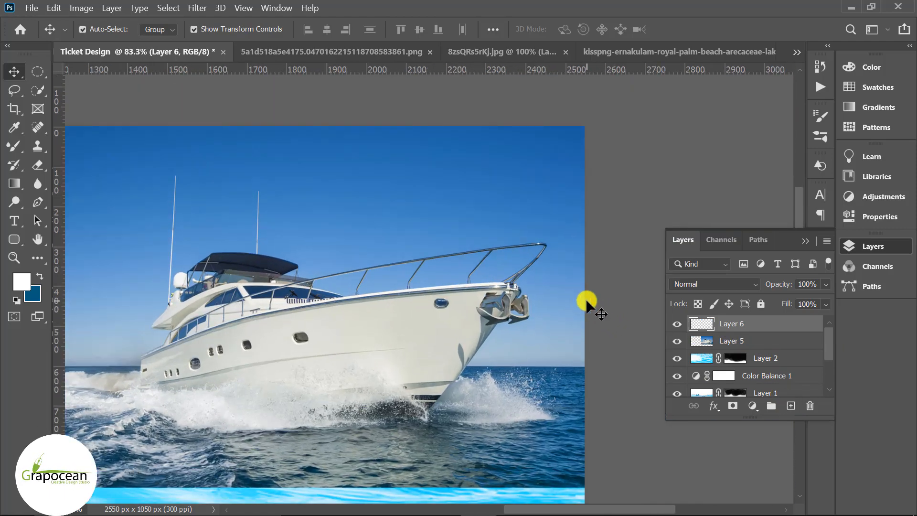
scroll(135, 353, up, 4)
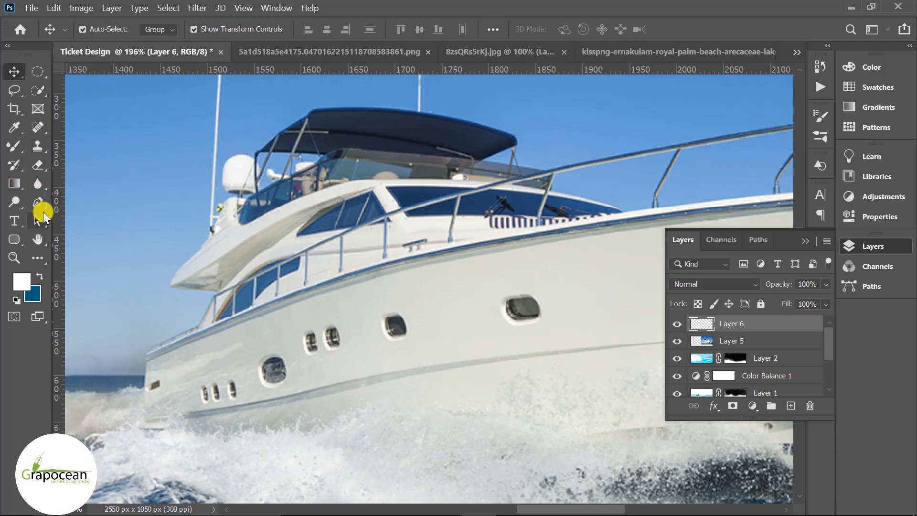
Switch from the Mixer Brush to the Brush tool and reduce the brush size to 9 px for work at the yacht's stern.
right_click(17, 145)
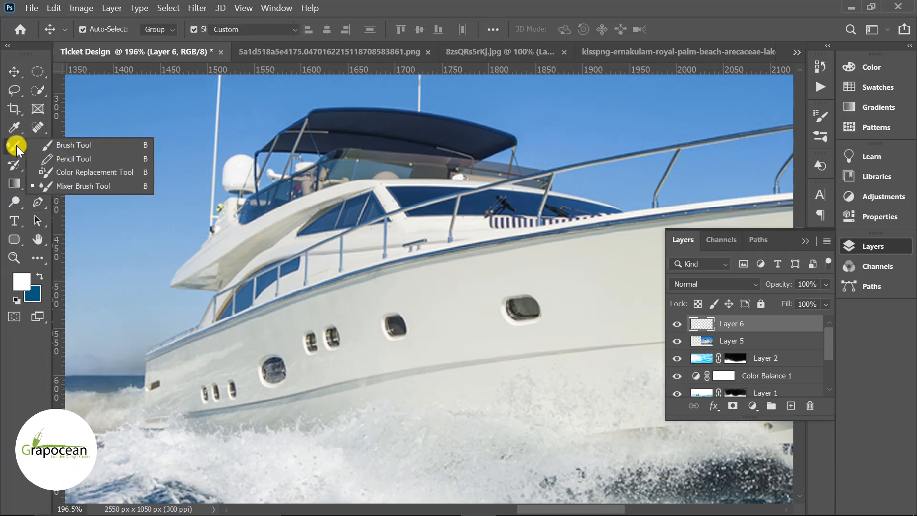
click(59, 146)
scroll(139, 356, up, 1)
scroll(138, 356, up, 1)
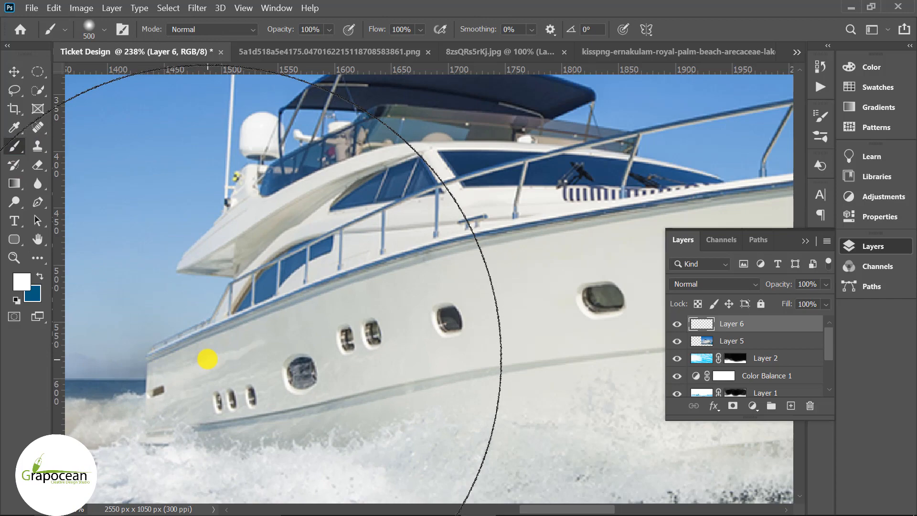
key(bracketleft)
key(bracketleft)
key(bracketleft)
key(bracketleft)
key(bracketleft)
key(bracketleft)
key(bracketleft)
key(bracketleft)
key(bracketleft)
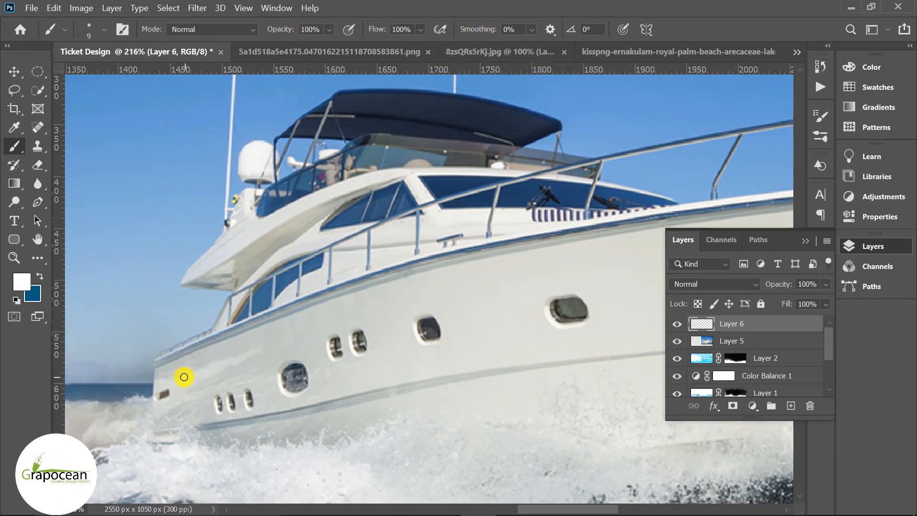
scroll(170, 378, up, 5)
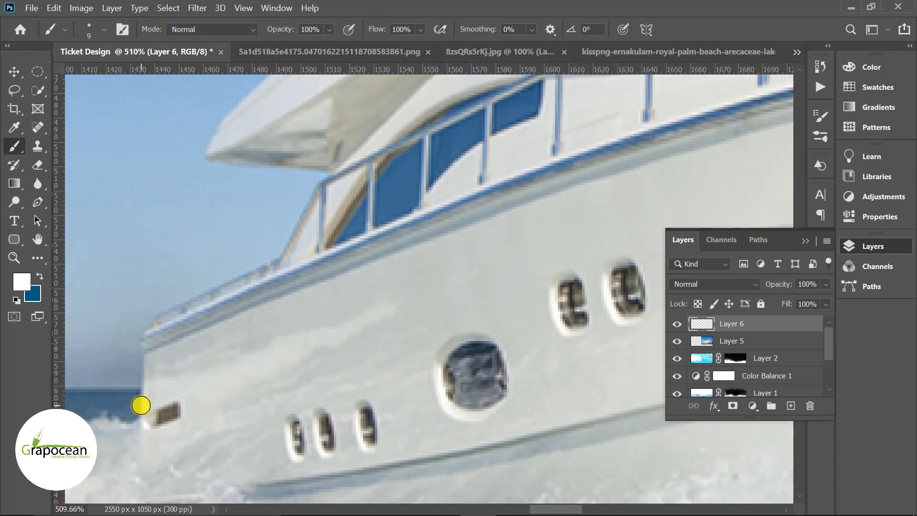
Reduce the brush to 4 px and trace the yacht's stern and rear deck edge in white up to the antenna base.
alt+right_click(136, 409)
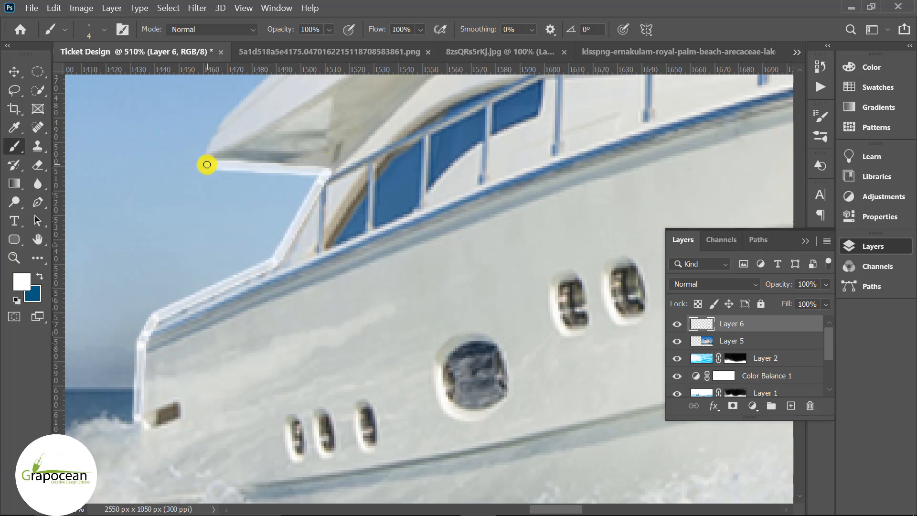
scroll(213, 156, up, 2)
shift+click(226, 199)
shift+click(285, 145)
drag(314, 129, 234, 254)
shift+click(232, 236)
scroll(242, 223, down, 1)
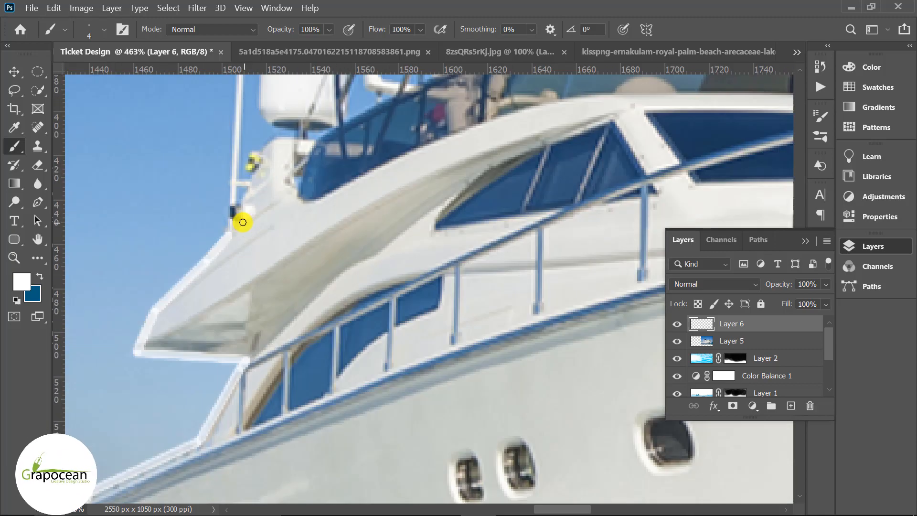
Continue the white outline along the rear antenna, its crossbar and the radar dome.
scroll(243, 221, up, 6)
shift+click(273, 87)
scroll(275, 112, down, 10)
scroll(265, 319, up, 14)
drag(257, 298, 277, 296)
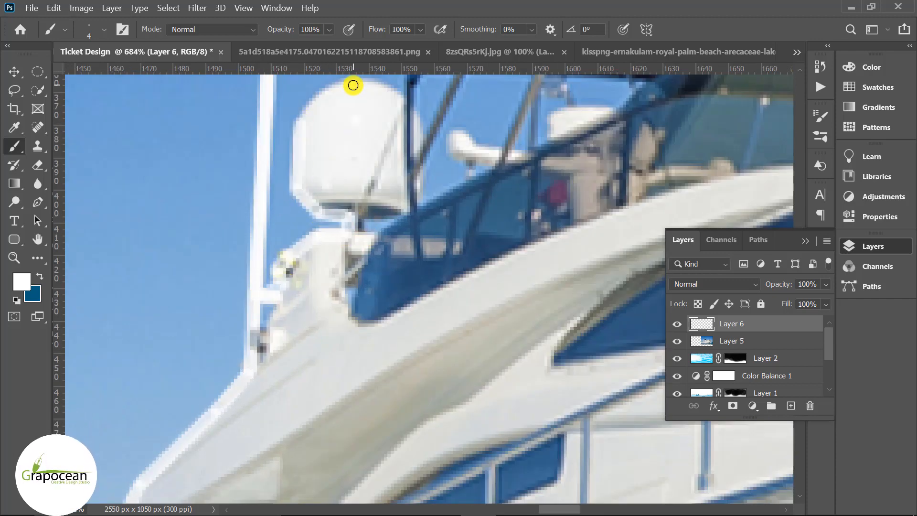
Finish the white outline around the radar dome and trace the canopy's sloping rear edge and the rear part of its top.
drag(344, 177, 288, 304)
drag(426, 163, 284, 239)
shift+click(405, 139)
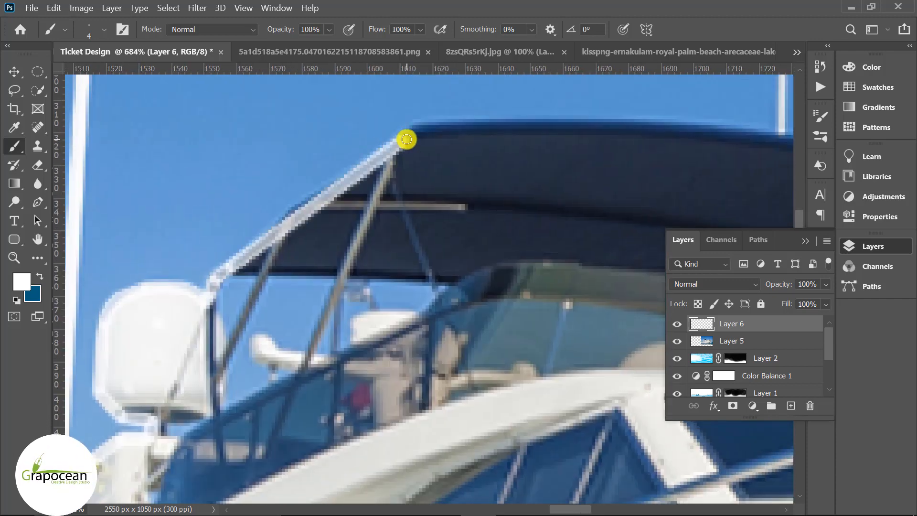
key(ctrl+z)
click(225, 273)
shift+click(306, 200)
shift+click(408, 128)
drag(441, 145, 234, 236)
shift+click(421, 217)
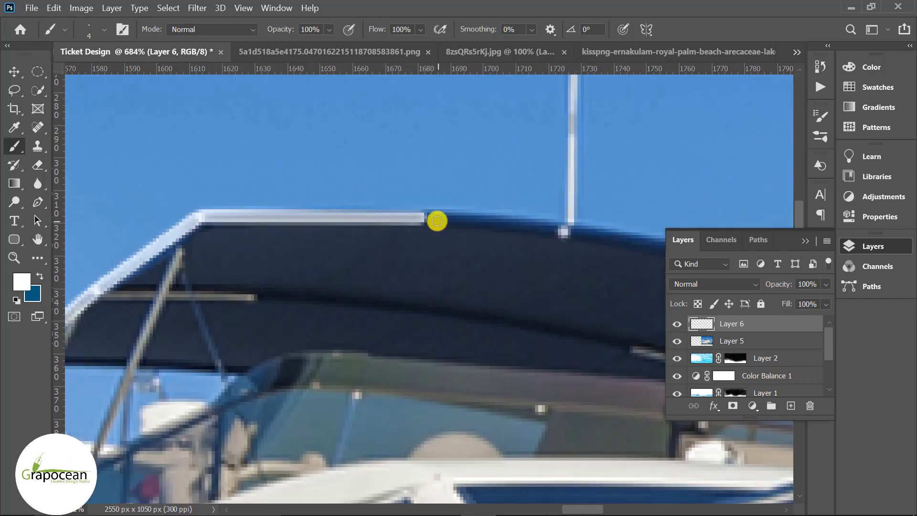
Continue the white outline along the canopy's top edge past the front antenna's base towards its front end.
drag(430, 219, 561, 232)
drag(612, 246, 266, 182)
scroll(338, 211, down, 4)
key(ctrl+z)
drag(159, 170, 253, 181)
drag(463, 236, 442, 228)
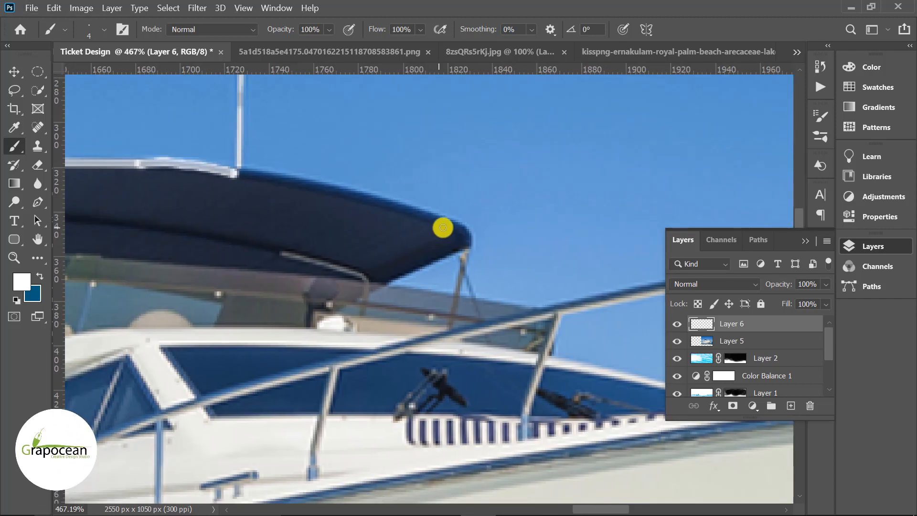
drag(348, 191, 240, 172)
Trace the front antenna, the canopy's front corner and support, and the windscreen's top edge in white.
drag(244, 174, 258, 342)
shift+click(258, 86)
drag(376, 194, 380, 32)
click(475, 246)
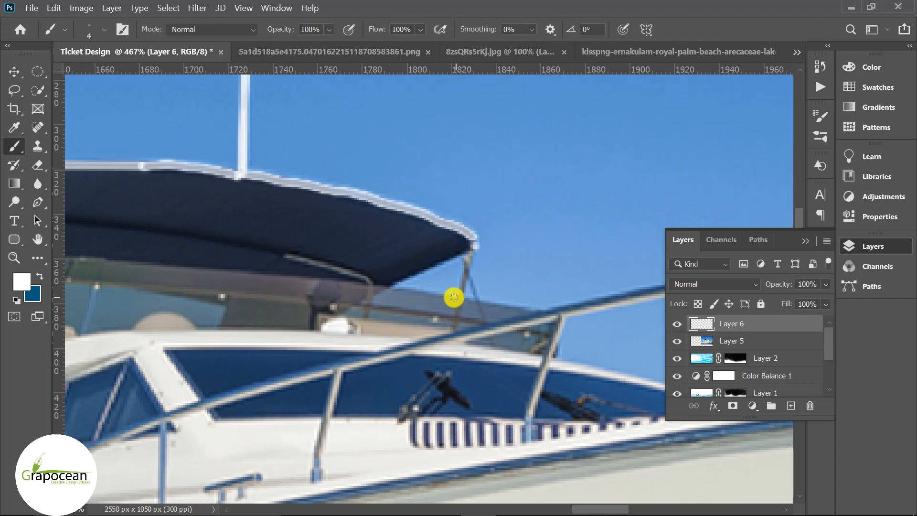
mouse_move(458, 298)
mouse_down()
mouse_move(188, 308)
mouse_move(204, 318)
mouse_up()
Use a 6 px brush and set the foreground colour to pure white for tracing the bow railing.
alt+click(205, 319)
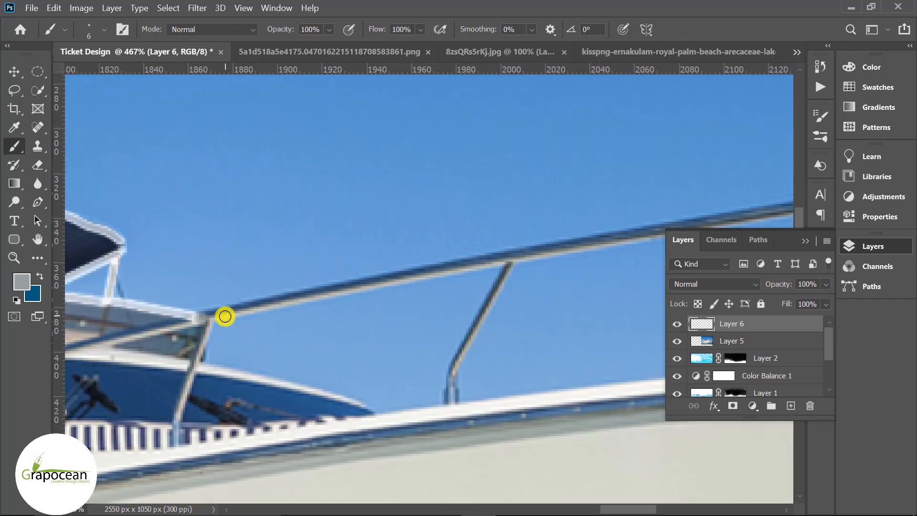
click(22, 281)
click(478, 164)
click(792, 156)
Paint white straight strokes over the first two sections of the bow handrail and their posts.
scroll(396, 272, down, 2)
scroll(229, 291, up, 1)
click(233, 286)
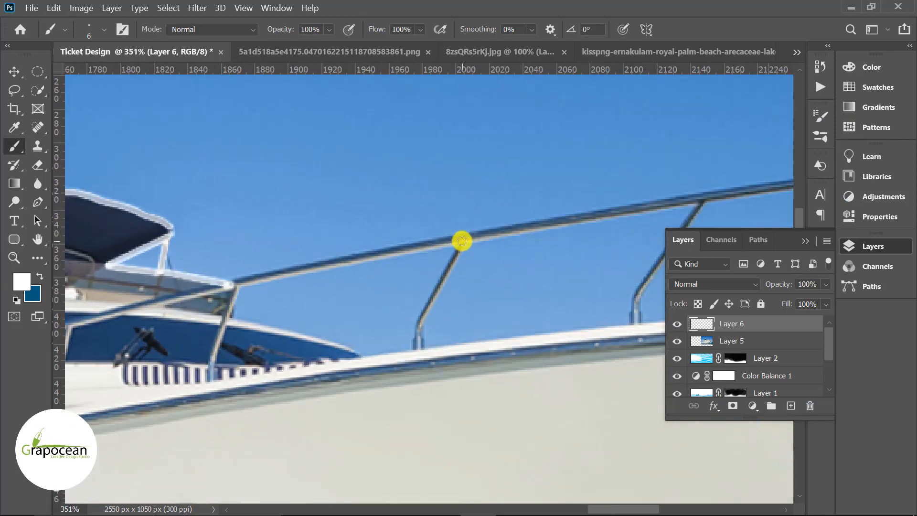
shift+click(466, 239)
shift+click(418, 345)
drag(701, 199, 547, 203)
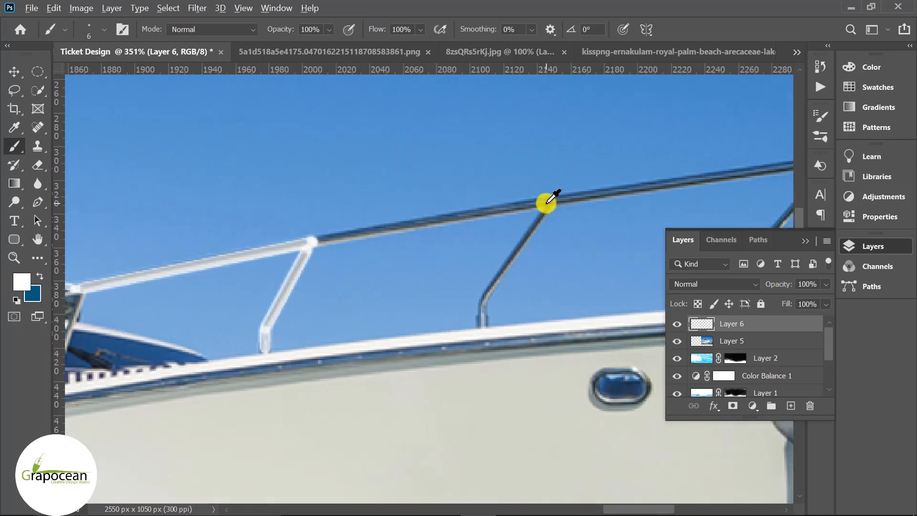
shift+click(549, 200)
shift+click(485, 334)
Cover the third handrail section, its post and the last straight section towards the bow tip in white.
drag(694, 188, 463, 230)
shift+click(603, 202)
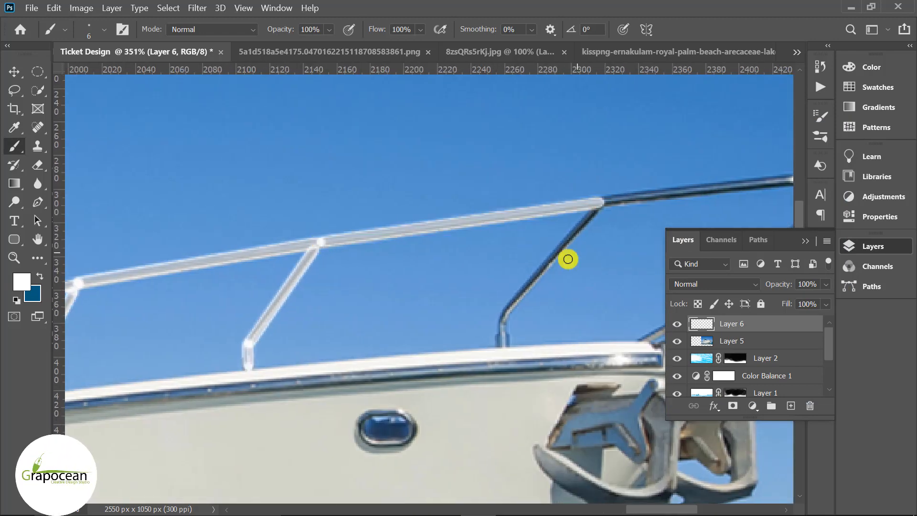
drag(772, 189, 391, 258)
shift+click(413, 250)
scroll(443, 265, up, 4)
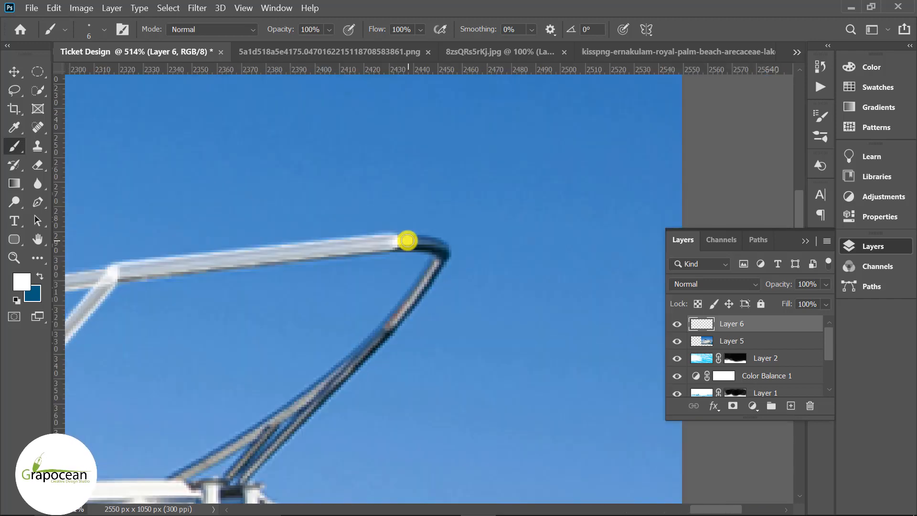
Paint the curved tip of the bow rail, its slanted front leg and the two inner struts white.
drag(400, 301, 474, 242)
shift+click(315, 422)
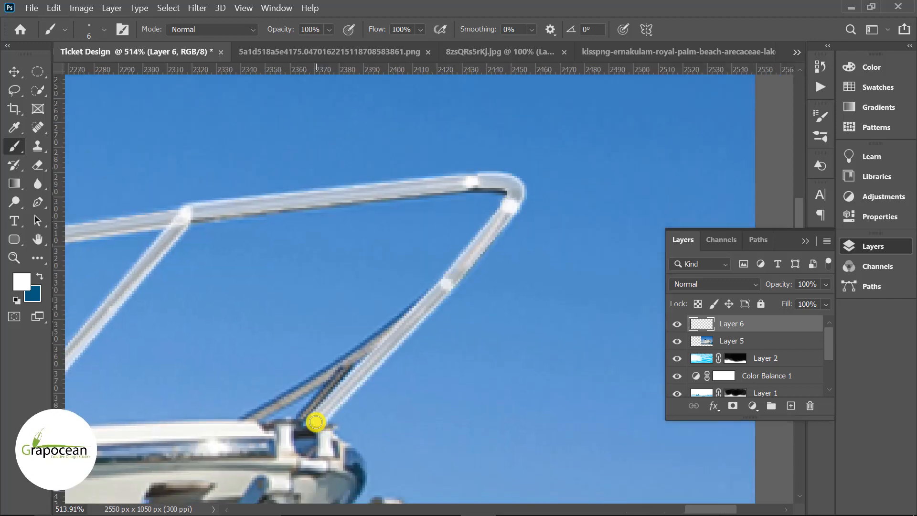
click(350, 361)
shift+click(436, 291)
shift+click(244, 417)
click(350, 370)
shift+click(301, 418)
Outline the bow end around the anchor and the hull's front edge down to the water in white.
scroll(404, 382, down, 11)
scroll(424, 334, up, 10)
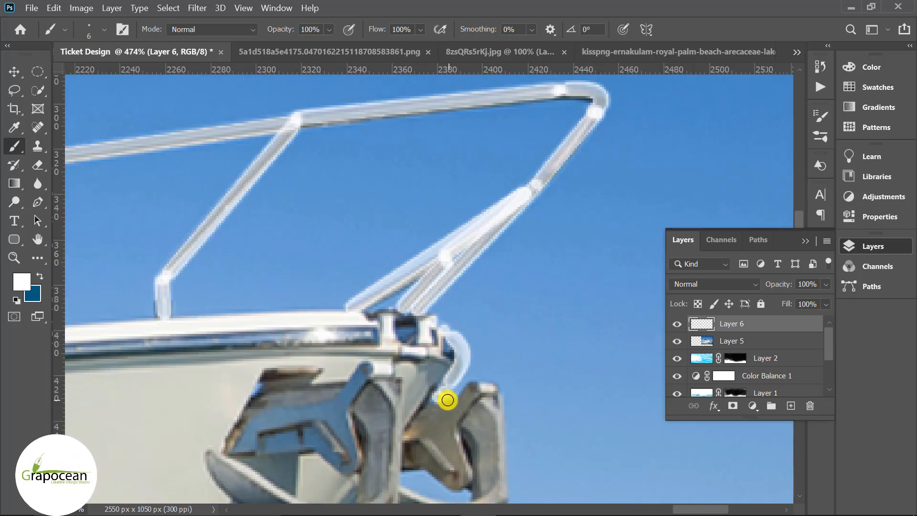
drag(498, 412, 493, 245)
mouse_move(494, 245)
mouse_down()
mouse_move(495, 334)
mouse_move(391, 376)
mouse_move(348, 366)
mouse_move(317, 380)
mouse_up()
scroll(344, 377, down, 14)
scroll(351, 443, up, 10)
scroll(480, 357, down, 9)
Add a layer mask to the yacht photo on Layer 5.
key(m)
click(759, 341)
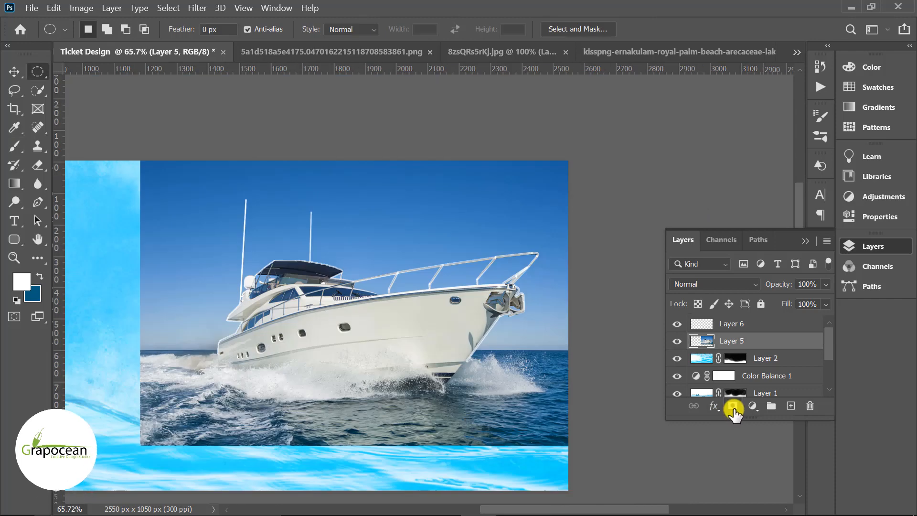
click(733, 405)
Load the white outline on Layer 6 as a selection, invert it and target the mask of Layer 5.
click(717, 324)
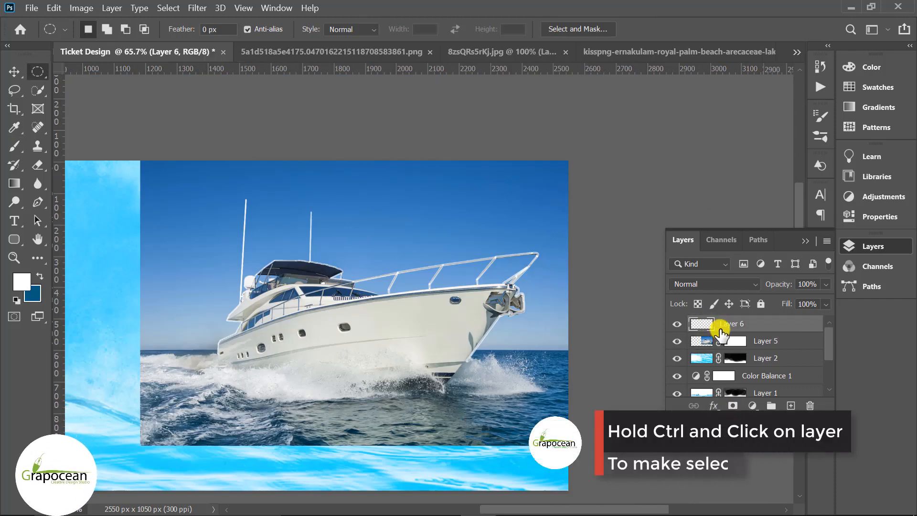
ctrl+click(701, 329)
key(ctrl+shift+i)
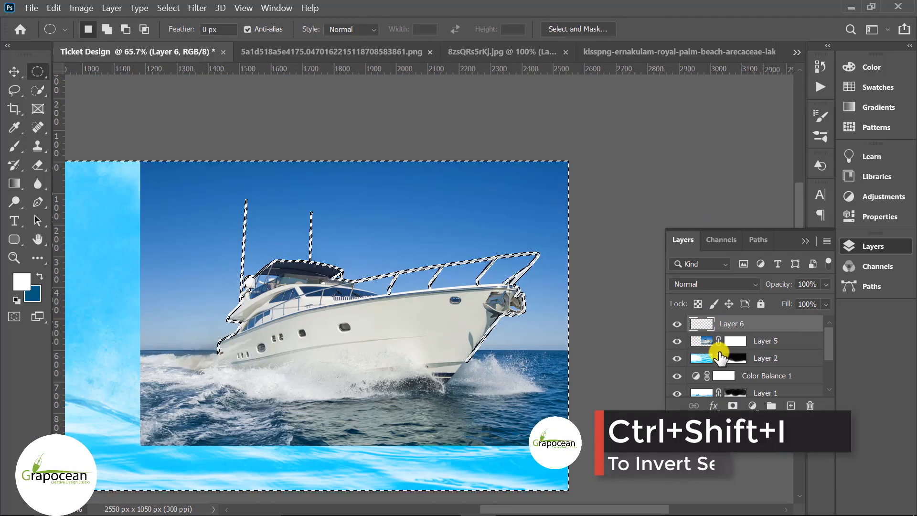
click(726, 341)
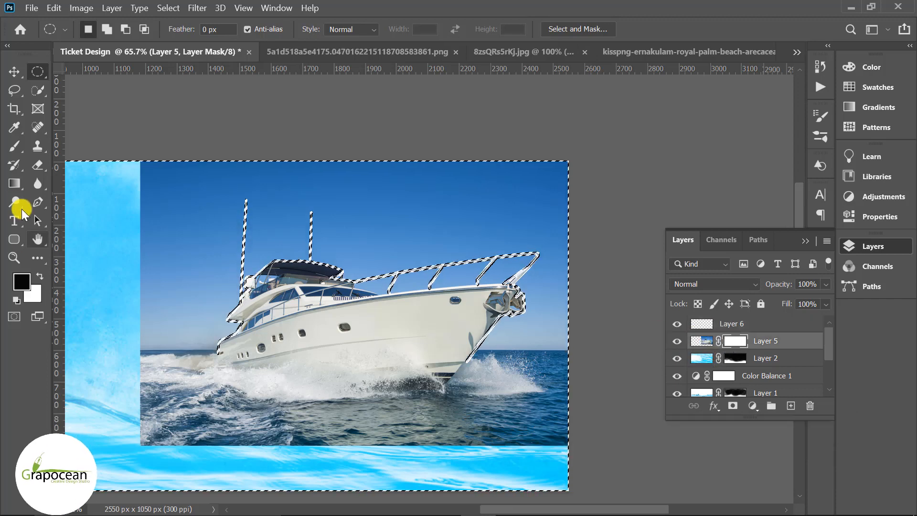
Choose the Brush tool with default colours and make Layer 5's mask active so that black is the foreground.
right_click(37, 165)
click(81, 166)
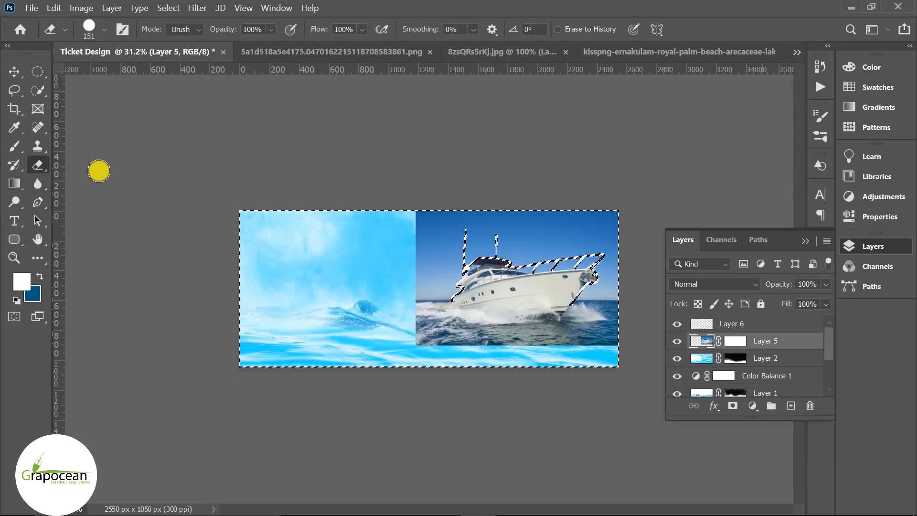
right_click(14, 147)
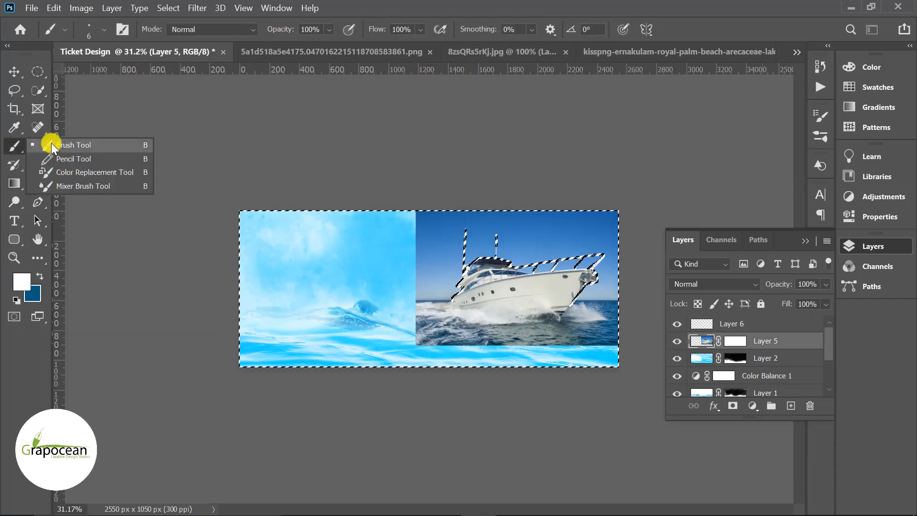
click(71, 144)
click(17, 299)
click(734, 341)
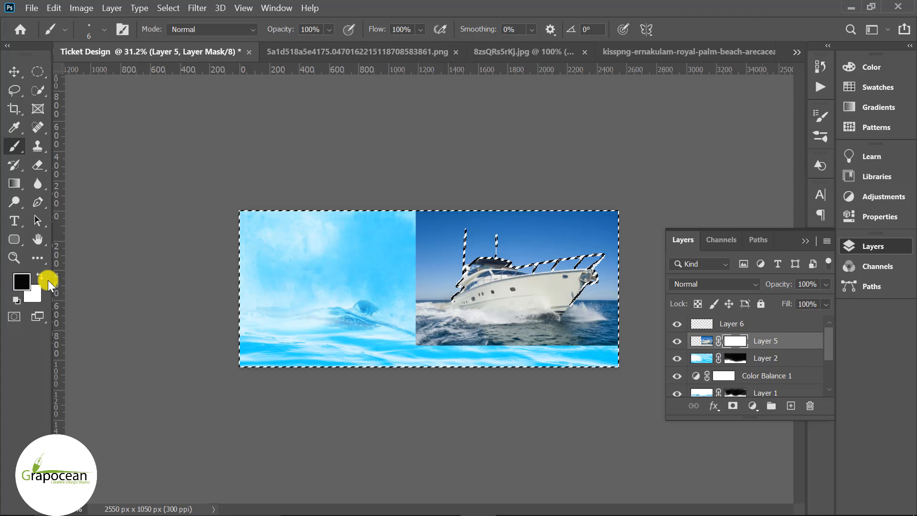
Enlarge the soft brush to 800 px and collapse the Layers panel to uncover the whole ticket.
drag(522, 238, 550, 249)
key(bracketright)
key(bracketright)
key(bracketright)
key(bracketright)
key(bracketright)
key(bracketright)
key(bracketright)
key(bracketright)
key(bracketright)
key(bracketright)
key(bracketright)
key(bracketright)
key(bracketright)
key(bracketright)
key(bracketright)
key(bracketright)
key(bracketright)
key(bracketright)
key(bracketright)
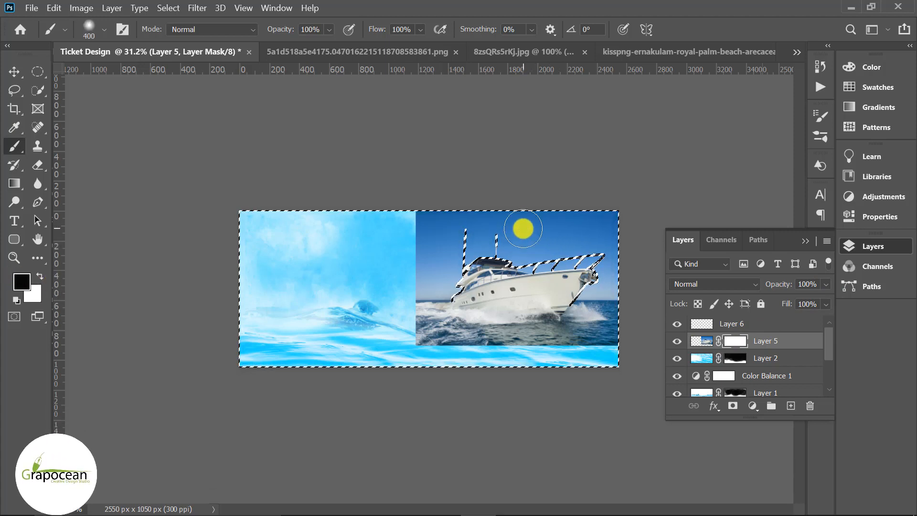
ctrl+click(579, 280)
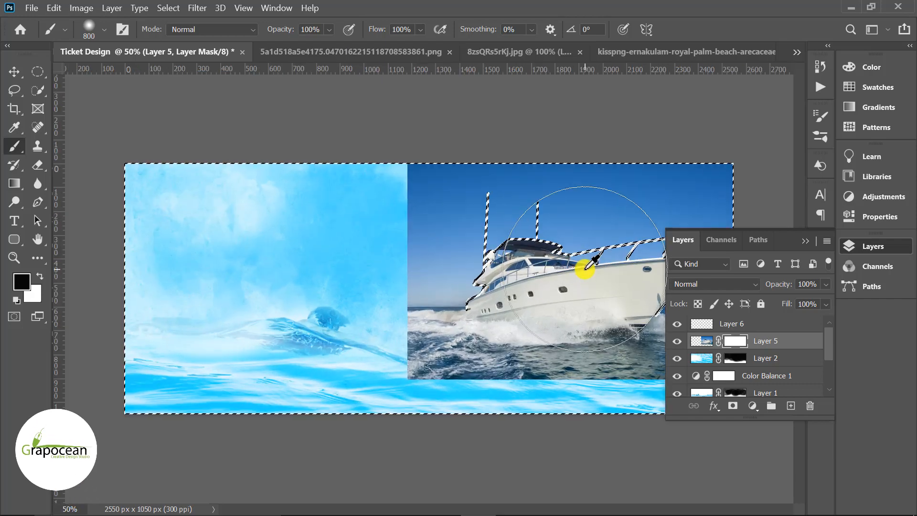
click(804, 241)
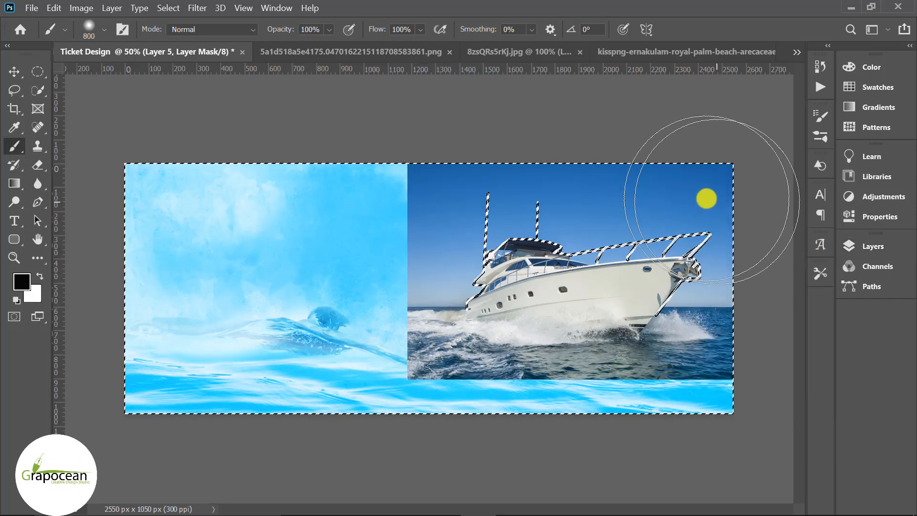
Reduce the brush to a harder 266 px tip and mask out the sky along the top of the yacht photo.
mouse_move(706, 199)
mouse_down()
mouse_move(703, 165)
mouse_move(620, 151)
mouse_move(662, 168)
mouse_up()
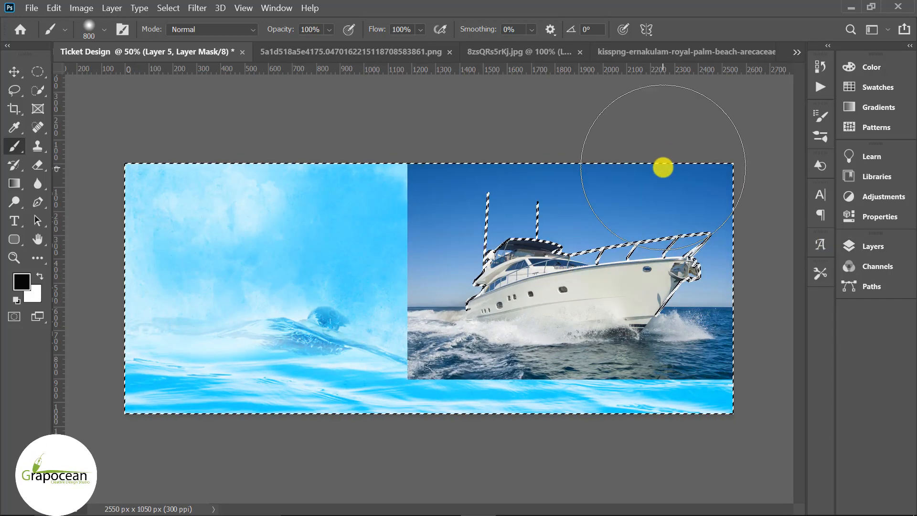
key(bracketleft)
key(bracketleft)
key(bracketleft)
drag(723, 186, 655, 179)
key(bracketleft)
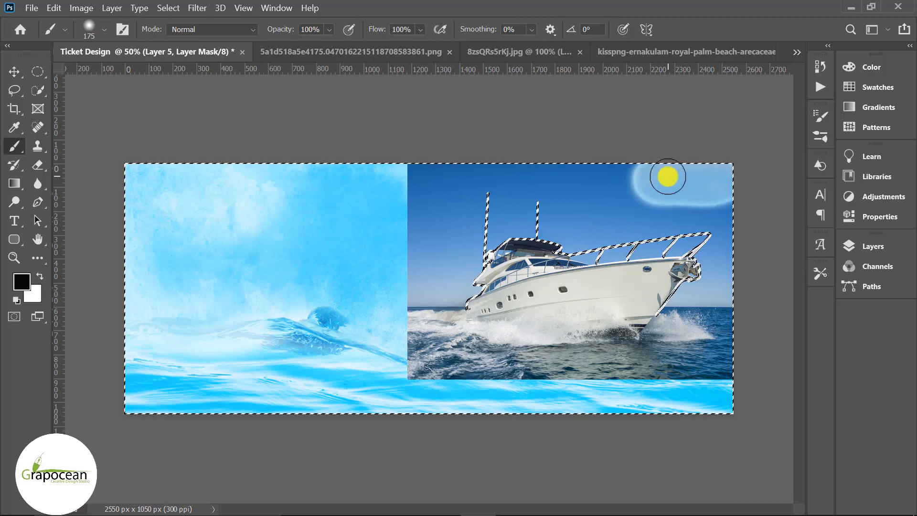
mouse_move(615, 118)
mouse_down()
mouse_move(616, 258)
mouse_move(673, 423)
mouse_move(711, 508)
mouse_move(731, 512)
mouse_up()
mouse_move(657, 186)
mouse_down()
mouse_move(585, 181)
mouse_move(681, 178)
mouse_move(517, 181)
mouse_up()
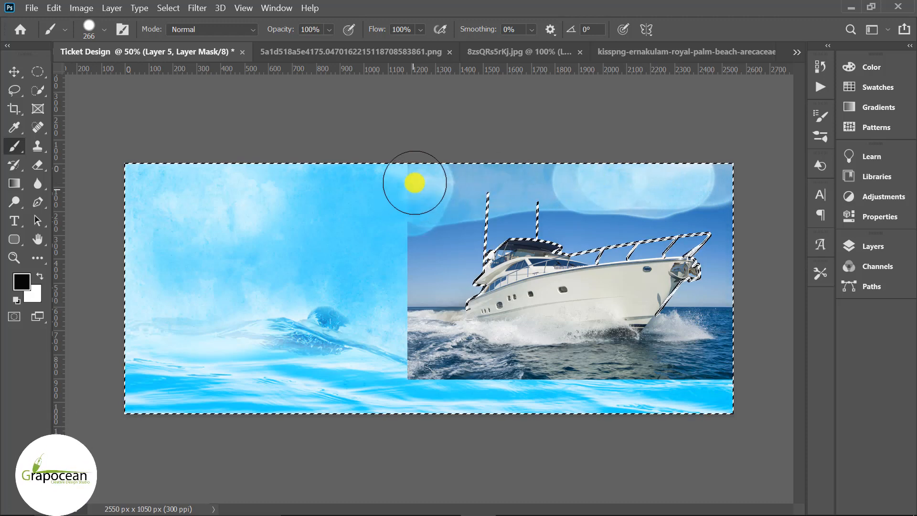
Mask out the sky above and around the yacht and the water in front of the bow.
mouse_move(463, 187)
mouse_down()
mouse_move(494, 208)
mouse_move(546, 206)
mouse_move(564, 217)
mouse_up()
mouse_move(620, 220)
mouse_down()
mouse_move(608, 225)
mouse_move(663, 222)
mouse_up()
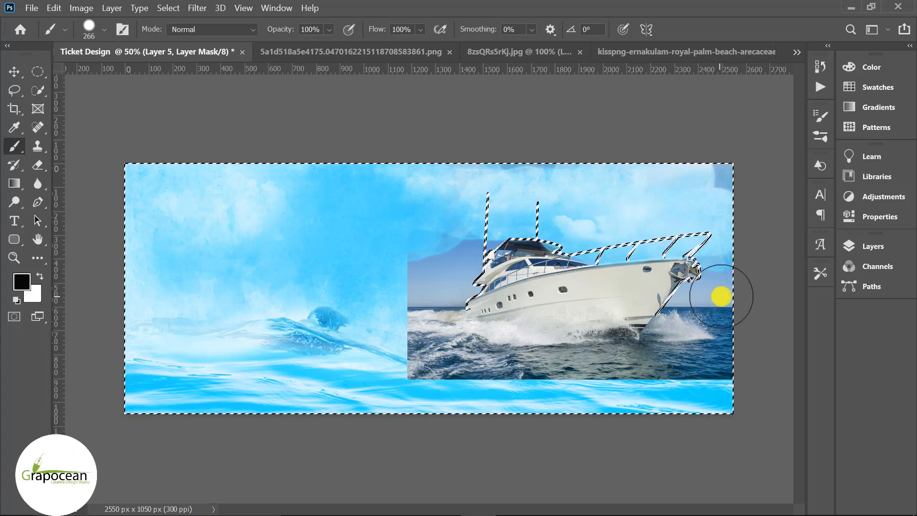
drag(697, 323, 721, 300)
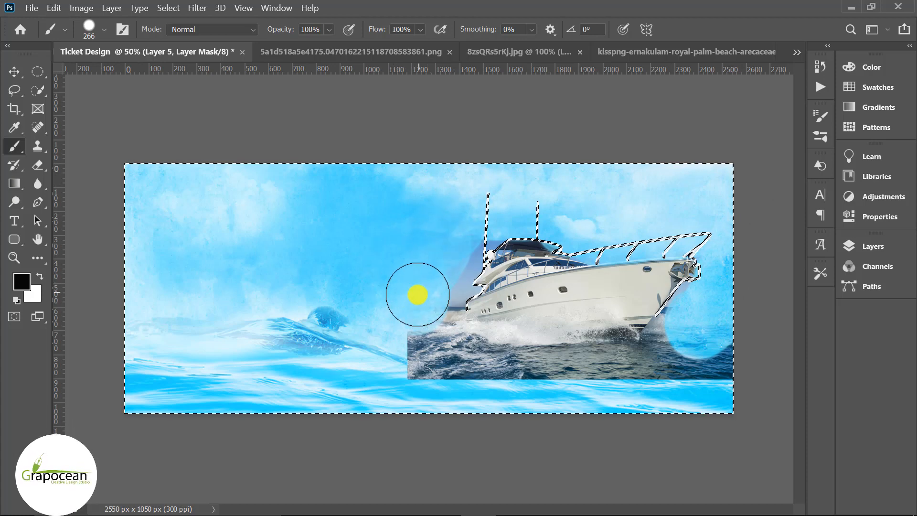
Mask out the dark sea below the hull from the stern to the photo's far edge beyond the bow.
drag(442, 365, 447, 375)
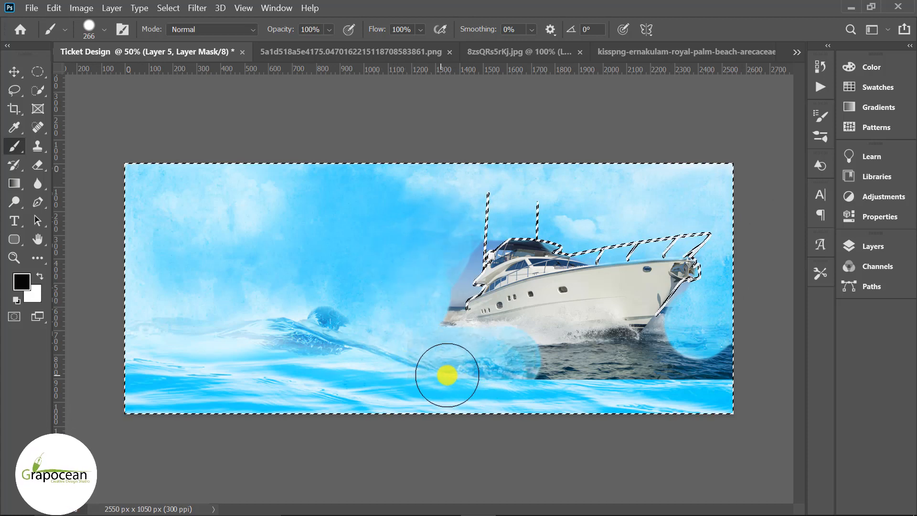
mouse_move(588, 378)
mouse_down()
mouse_move(595, 383)
mouse_move(581, 377)
mouse_up()
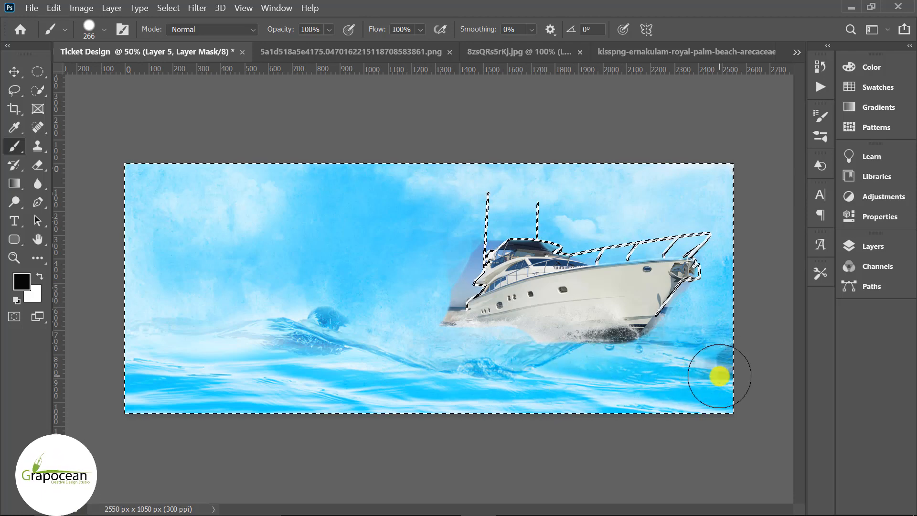
mouse_move(675, 362)
mouse_down()
mouse_move(661, 359)
mouse_move(703, 302)
mouse_move(692, 344)
mouse_move(669, 350)
mouse_up()
Swap the foreground colour to white and reduce the brush to 125 px for restoring masked areas.
scroll(515, 335, up, 5)
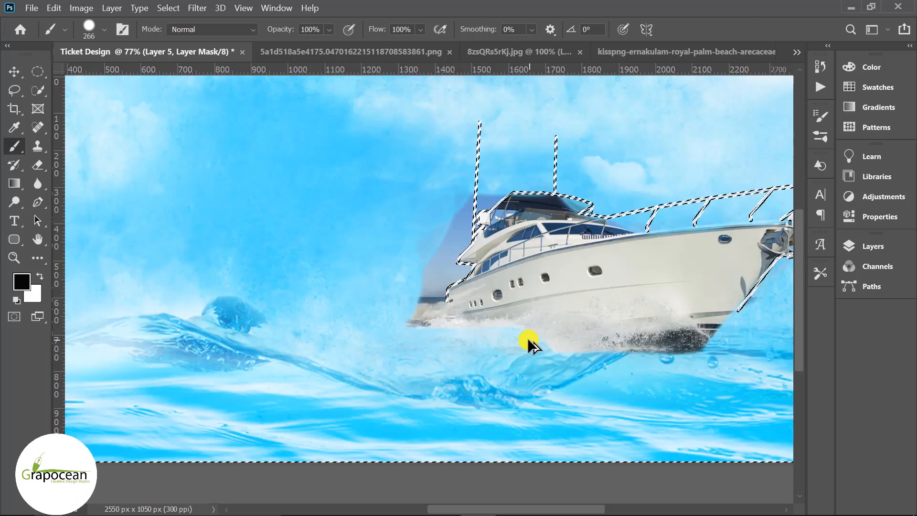
click(40, 275)
key(bracketleft)
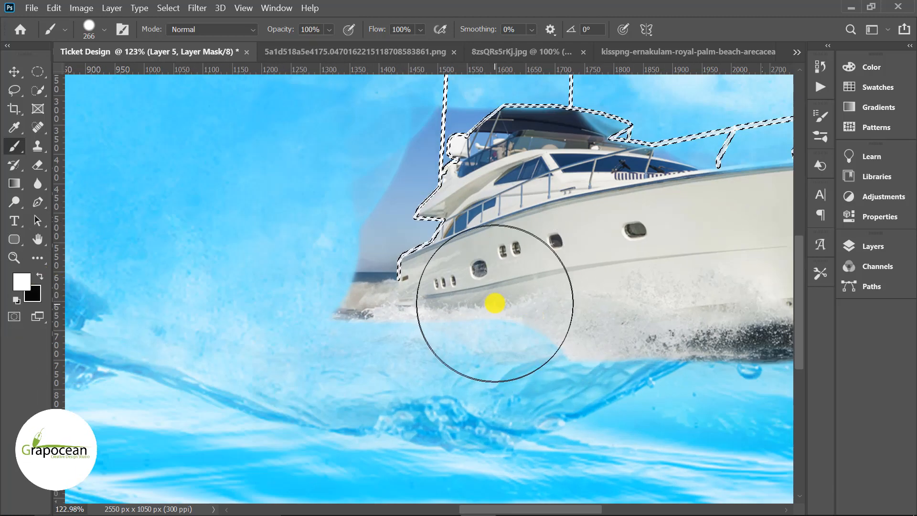
key(bracketleft)
key(bracketleft)
key(bracketleft)
key(bracketleft)
Try to paint the photo back in at the spray below the hull and beside the stern.
mouse_move(525, 336)
mouse_down()
mouse_move(493, 332)
mouse_move(542, 333)
mouse_up()
key(ctrl+z)
key(ctrl+z)
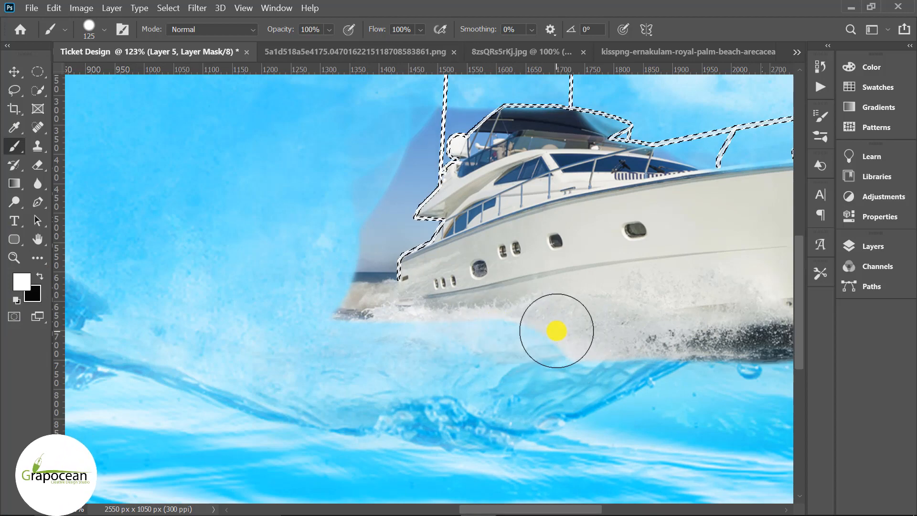
scroll(410, 327, down, 4)
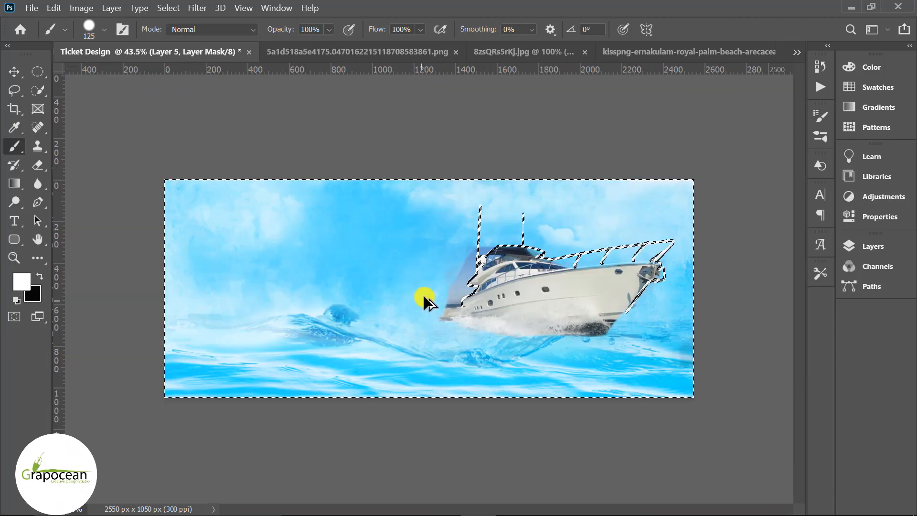
scroll(421, 299, up, 3)
mouse_move(449, 295)
mouse_down()
mouse_move(434, 363)
mouse_move(462, 314)
mouse_move(453, 331)
mouse_move(467, 381)
mouse_move(453, 299)
mouse_move(479, 297)
mouse_up()
key(ctrl+z)
Undo the last brush strokes, then mask out the purple haze beside the yacht's cabin and stern in black.
click(40, 277)
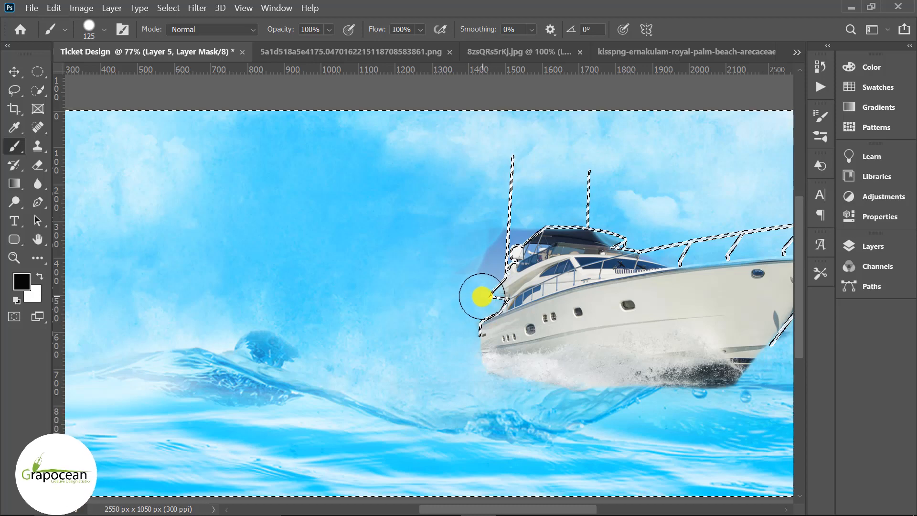
key(ctrl+z)
key(ctrl+z)
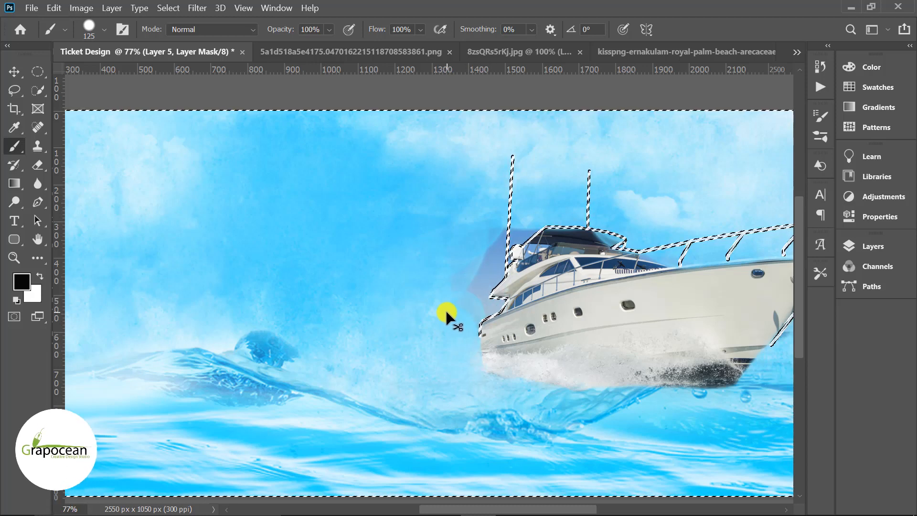
drag(470, 297, 483, 242)
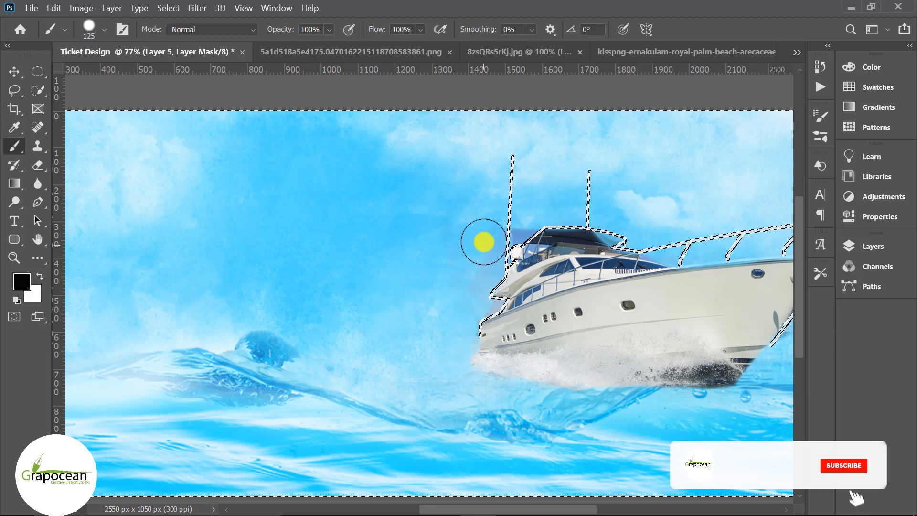
scroll(636, 200, down, 5)
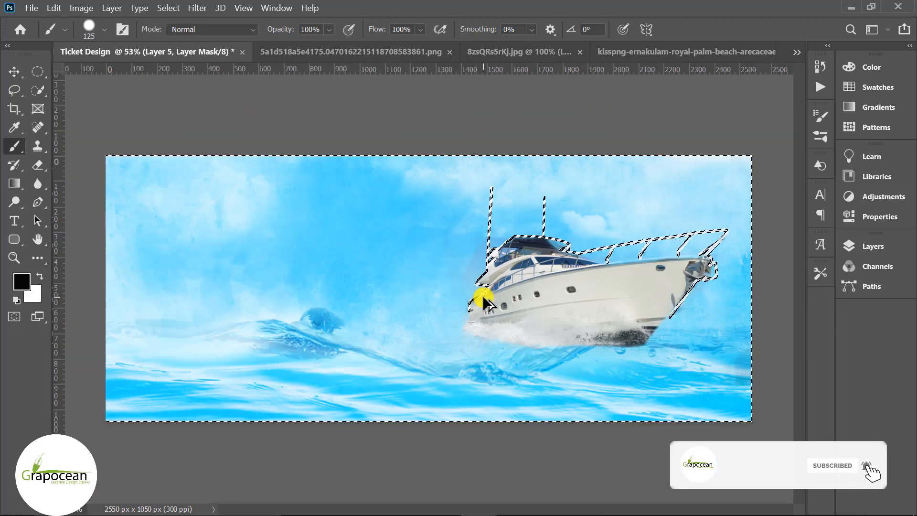
Try to mask out the spray and dark water below the yacht's bow.
scroll(577, 365, up, 5)
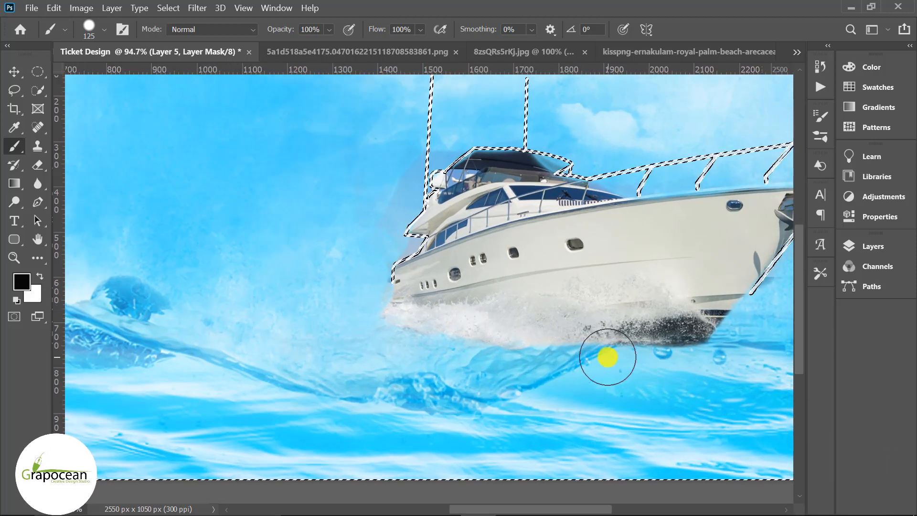
key(ctrl+z)
mouse_move(649, 366)
mouse_down()
mouse_move(717, 364)
mouse_move(631, 370)
mouse_move(648, 340)
mouse_move(686, 336)
mouse_up()
key(ctrl+z)
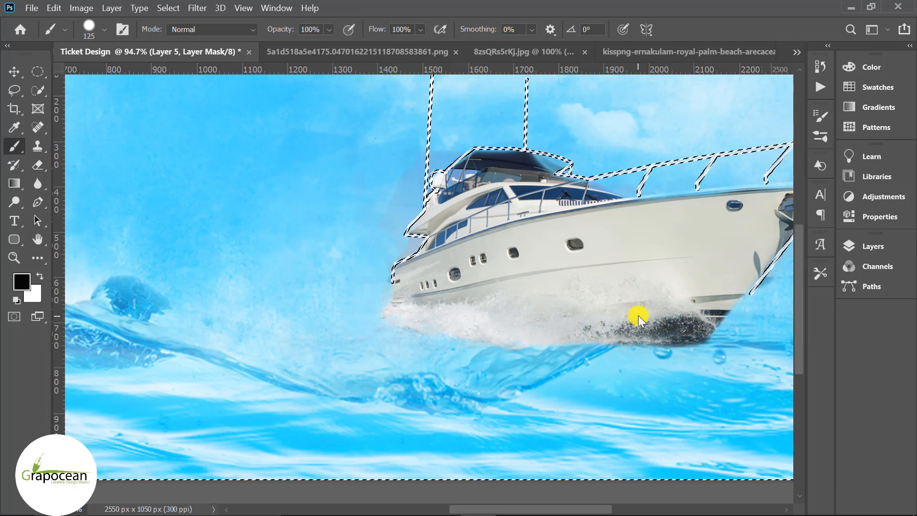
mouse_move(636, 315)
mouse_down()
mouse_move(644, 177)
mouse_move(625, 162)
mouse_move(610, 299)
mouse_move(566, 289)
mouse_up()
key(ctrl+z)
Mask out the spray and dark water along the hull's base with a soft 136 px brush, fading the stern edge.
mouse_move(617, 331)
mouse_down()
mouse_move(393, 329)
mouse_move(587, 349)
mouse_move(621, 318)
mouse_move(586, 301)
mouse_move(702, 344)
mouse_move(690, 361)
mouse_move(614, 354)
mouse_up()
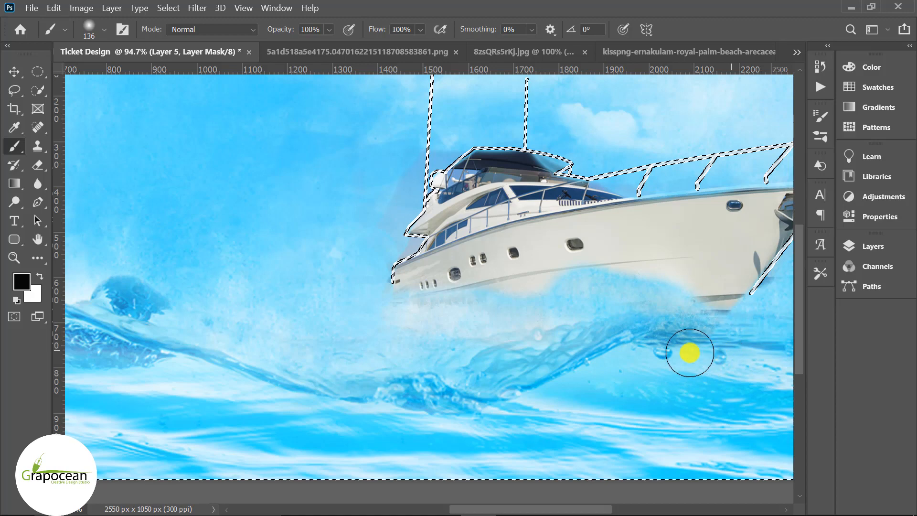
scroll(446, 363, down, 3)
scroll(401, 273, up, 4)
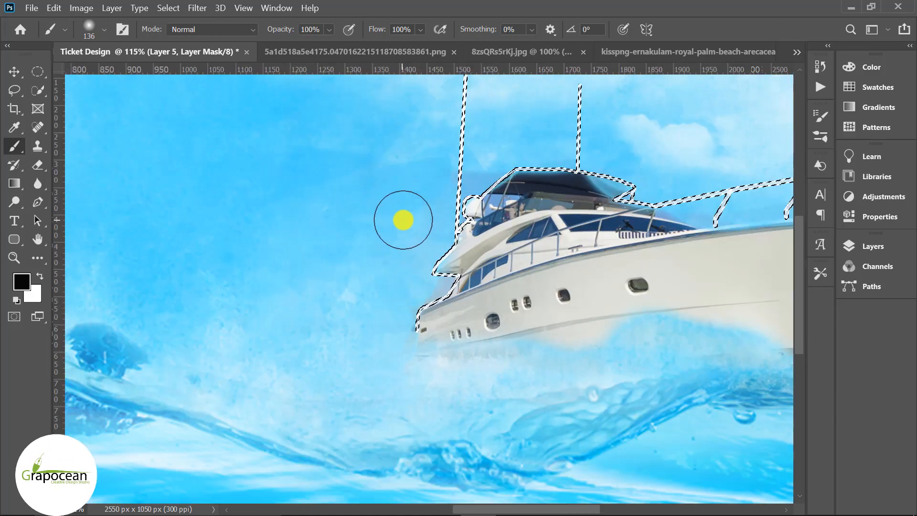
scroll(459, 199, down, 2)
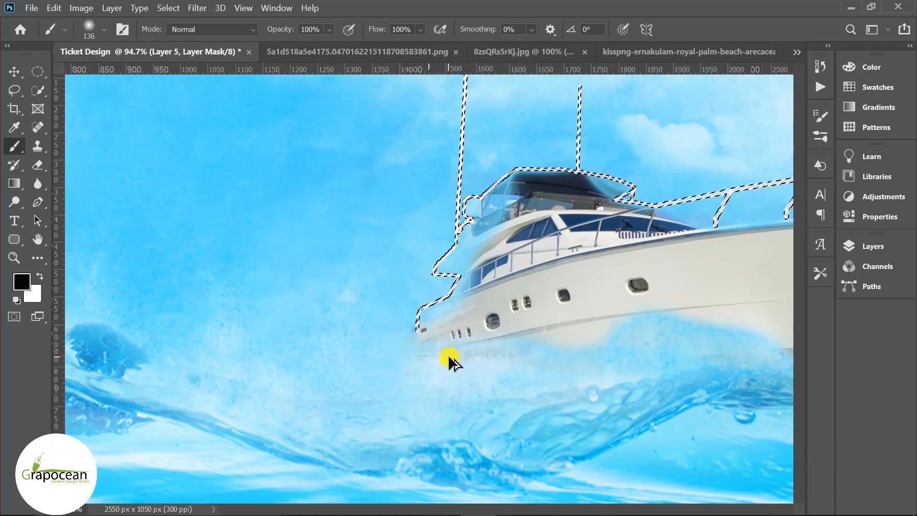
scroll(605, 348, down, 4)
scroll(686, 361, up, 1)
Set the brush opacity to 35% and clear the selection around the yacht.
key(3)
key(5)
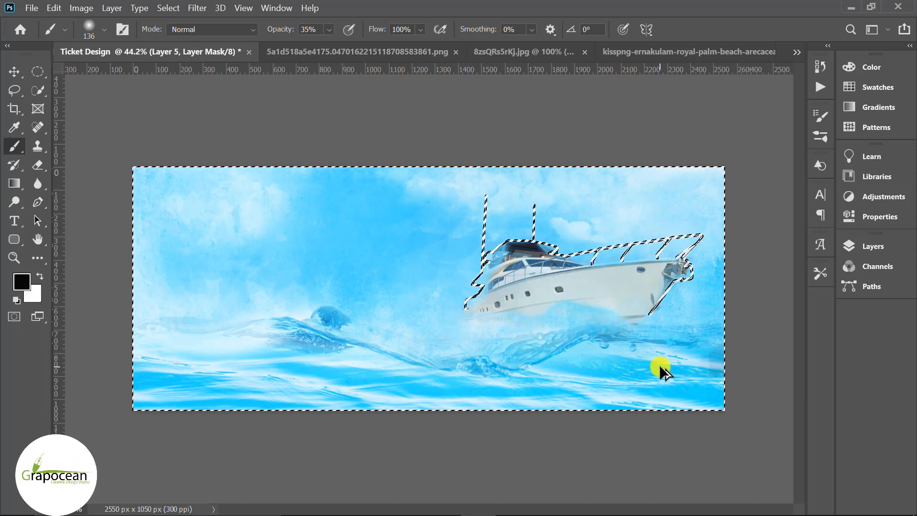
scroll(659, 364, down, 2)
click(37, 72)
click(118, 274)
scroll(692, 296, up, 3)
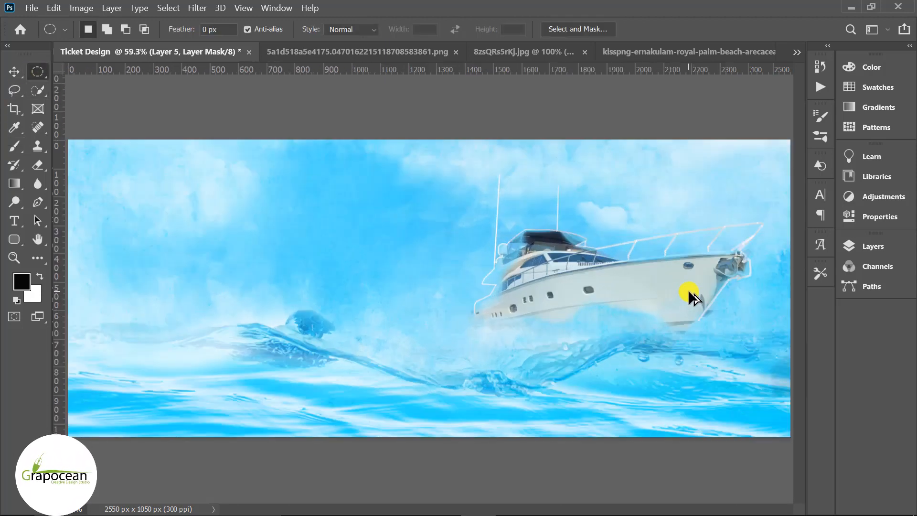
Copy the palm tree from its own image into the rainbow document, above the yacht photo.
click(882, 244)
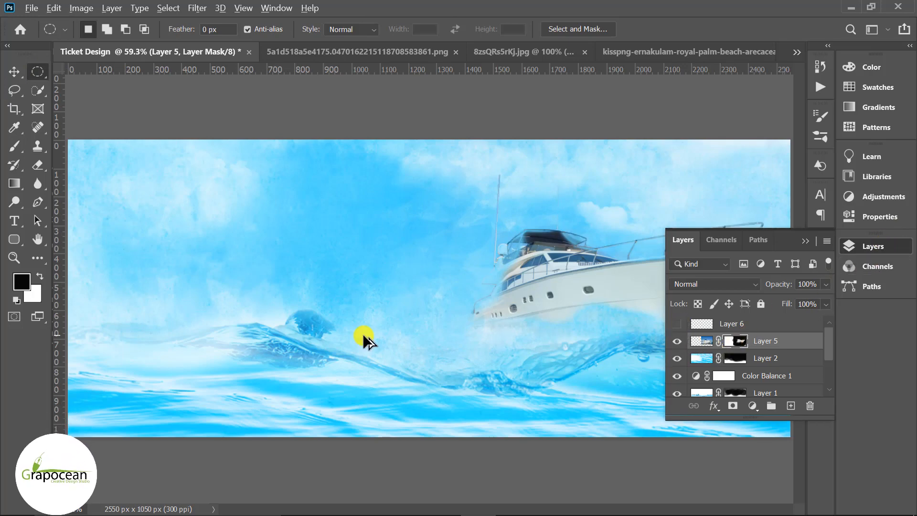
scroll(318, 339, down, 2)
scroll(319, 337, down, 1)
click(14, 71)
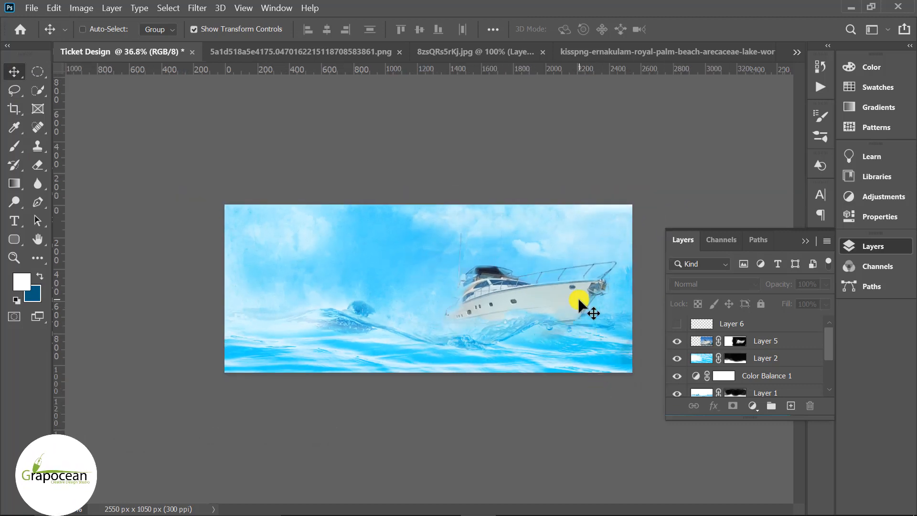
scroll(578, 300, up, 12)
scroll(366, 309, down, 12)
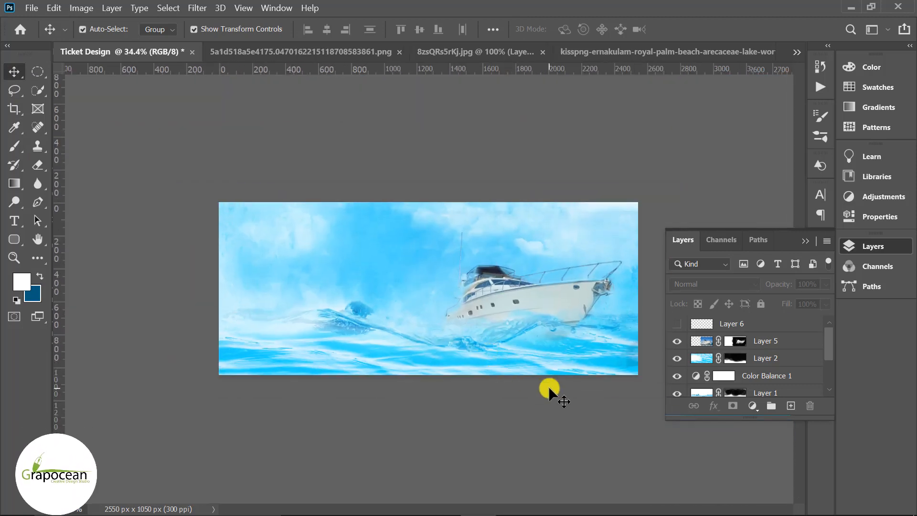
click(310, 50)
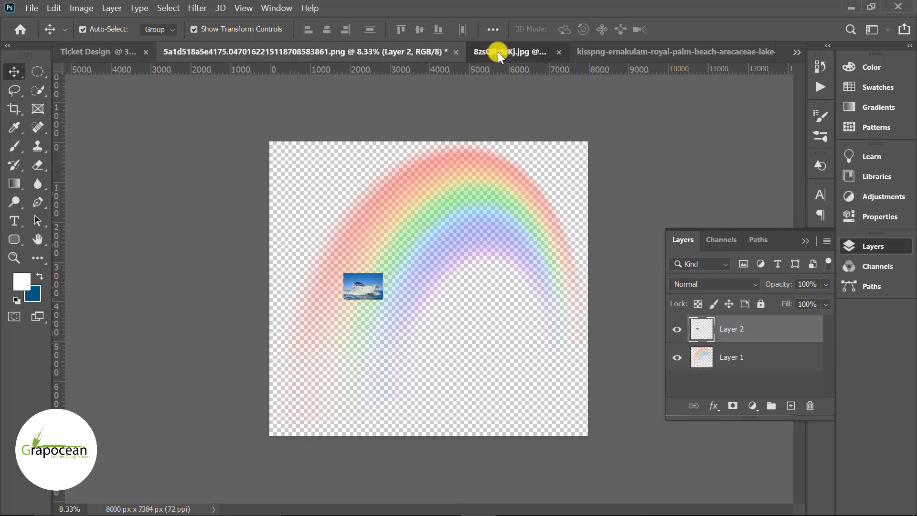
click(497, 52)
click(658, 58)
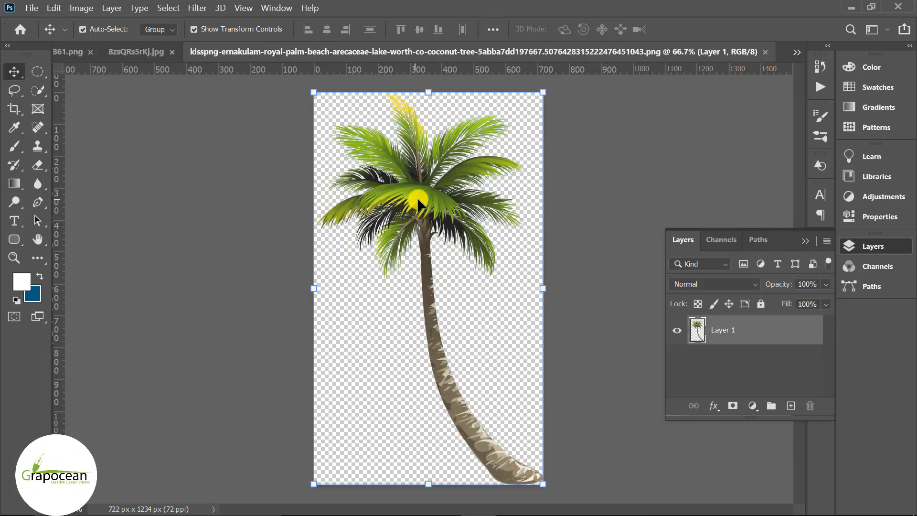
drag(425, 200, 354, 210)
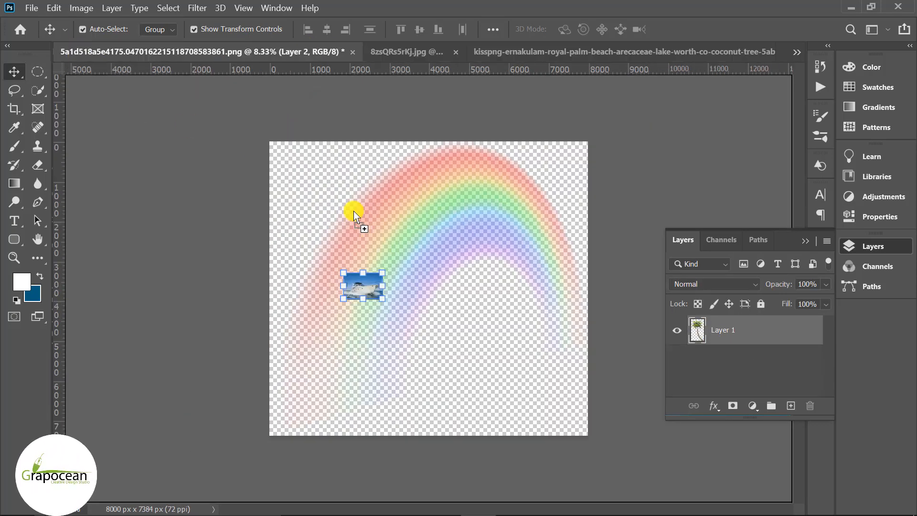
Copy the palm tree from the rainbow document into Ticket Design, in front of the yacht's stern.
click(796, 52)
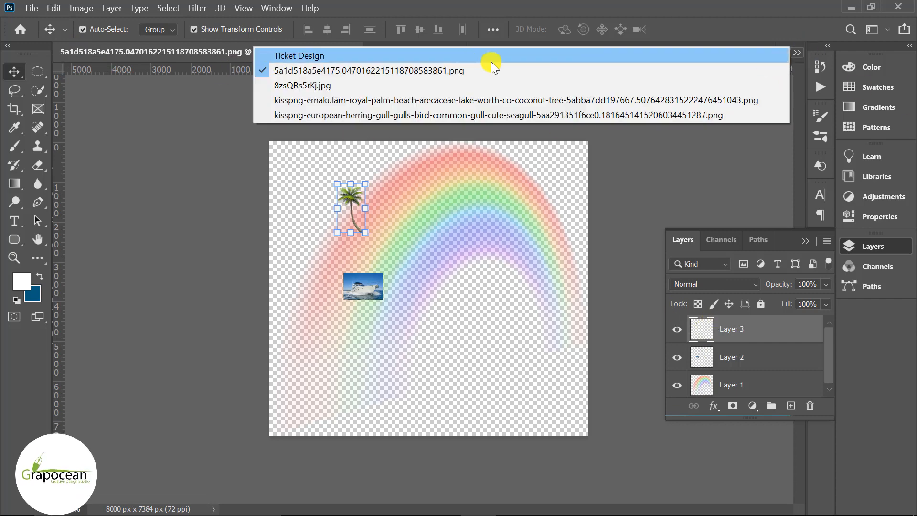
click(491, 55)
click(282, 56)
drag(352, 195, 465, 293)
click(467, 331)
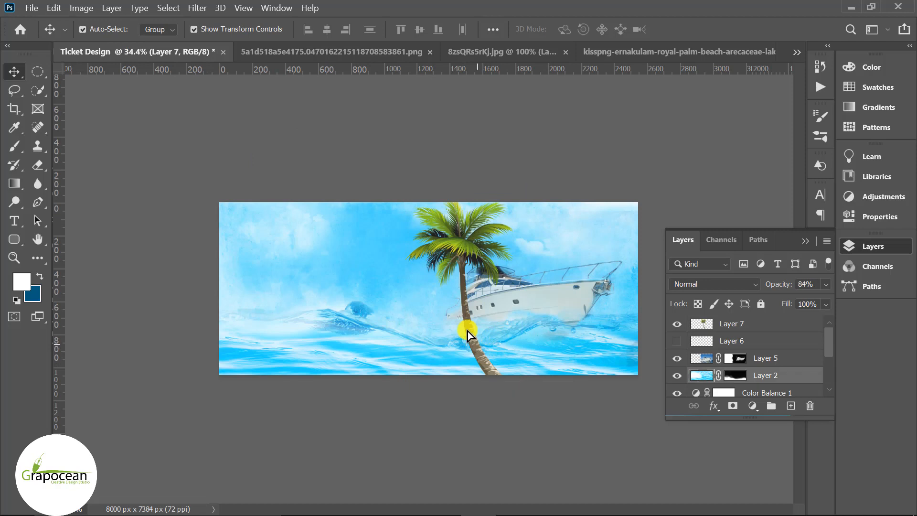
Scale the palm tree down slightly and shift it so its trunk meets the yacht's stern.
click(728, 96)
click(467, 245)
drag(523, 394, 507, 375)
drag(484, 325, 455, 323)
Move the palm tree's layer down the stack to sit between Layer 4 and Layer 3.
drag(752, 323, 742, 399)
drag(759, 356, 771, 385)
scroll(769, 362, down, 1)
scroll(771, 384, down, 2)
drag(772, 345, 769, 382)
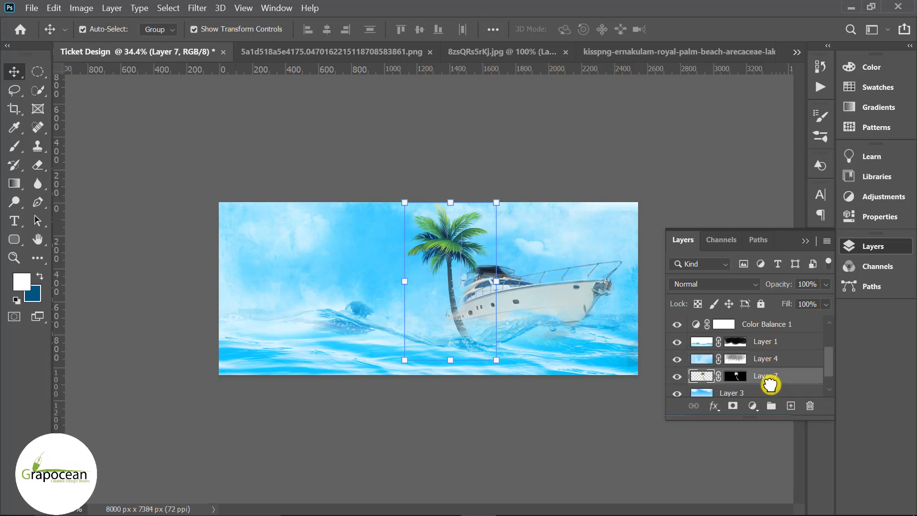
Toggle the visibility of the palm tree's layer and Layer 4 to check which one fades the fronds.
click(677, 376)
click(677, 377)
click(735, 375)
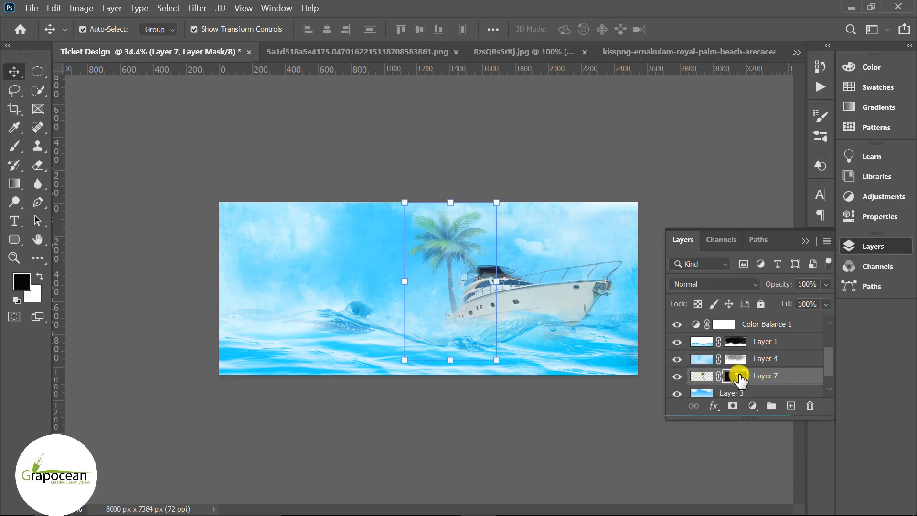
drag(451, 244, 517, 243)
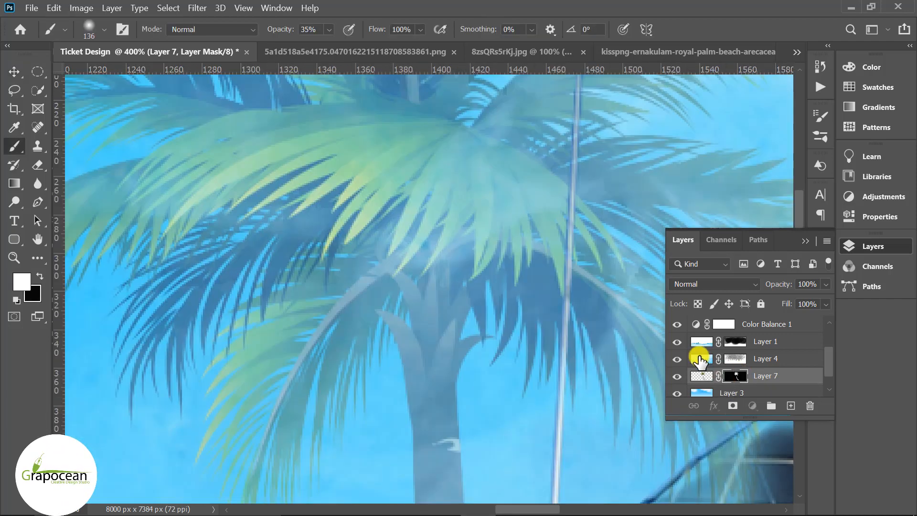
click(699, 361)
click(677, 359)
click(677, 359)
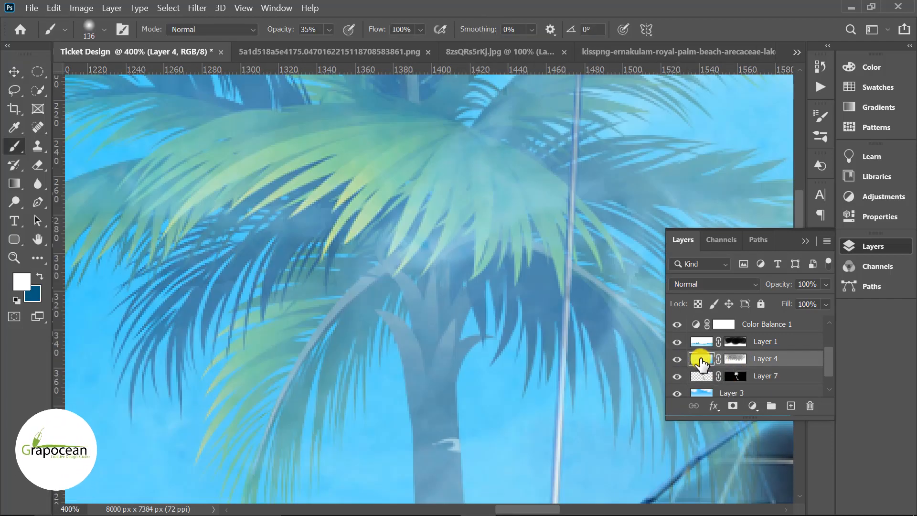
Paint black on Layer 4's mask over the palm's crown at 35% opacity to bring out the fronds.
click(736, 363)
click(439, 216)
key(ctrl+z)
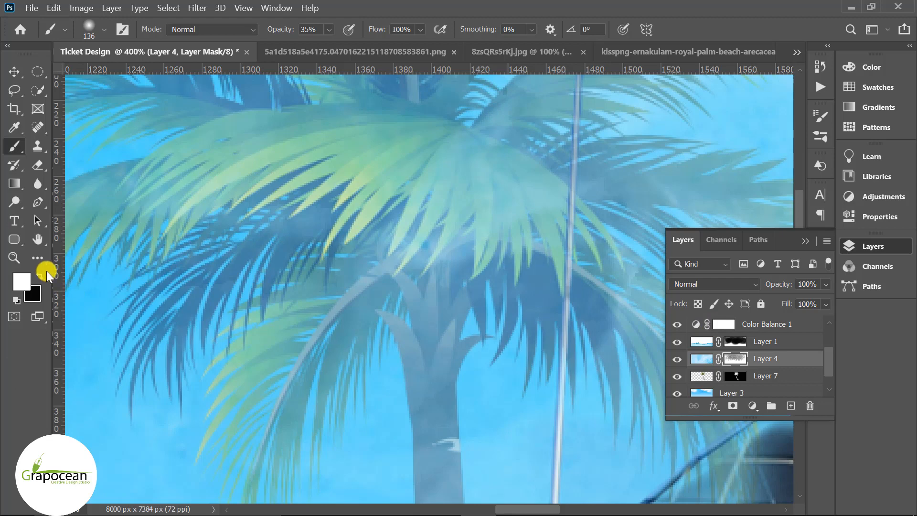
scroll(349, 176, down, 8)
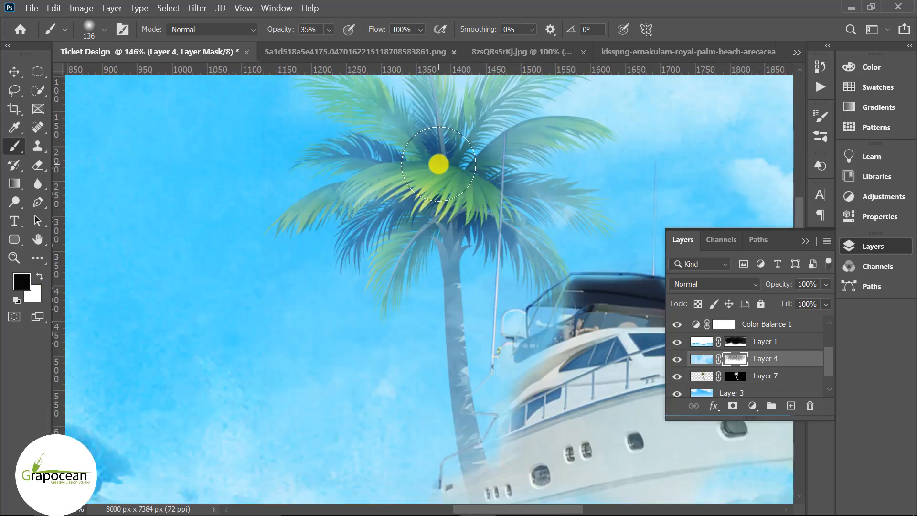
mouse_move(438, 164)
mouse_down()
mouse_move(428, 101)
mouse_move(343, 99)
mouse_move(396, 171)
mouse_move(294, 210)
mouse_move(324, 208)
mouse_move(380, 239)
mouse_move(365, 248)
mouse_move(411, 248)
mouse_move(473, 194)
mouse_move(531, 227)
mouse_move(564, 267)
mouse_up()
drag(570, 220, 569, 123)
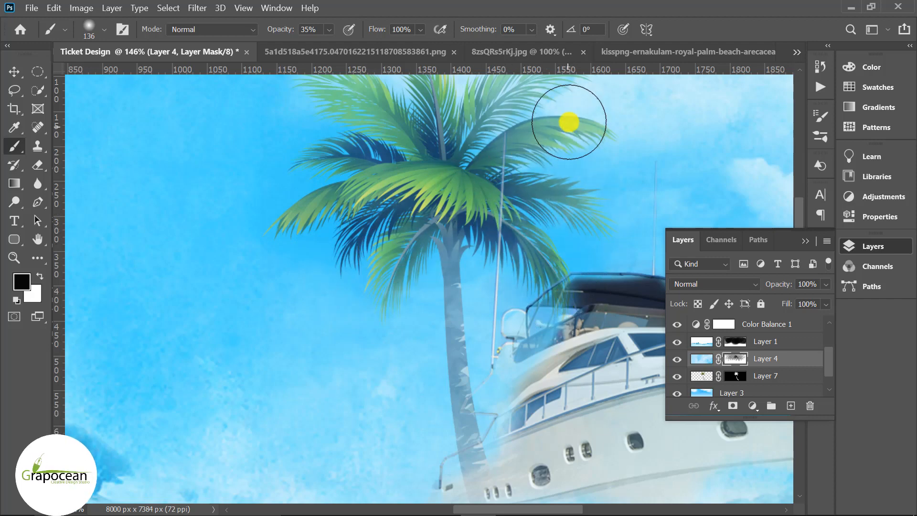
drag(401, 129, 401, 222)
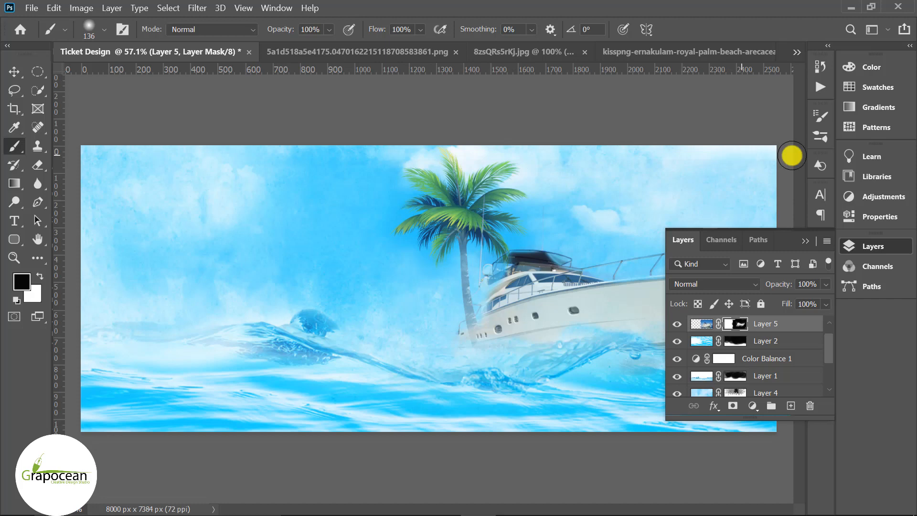
Rotate the palm tree by -13.74° and move it about 53 px down.
scroll(480, 333, down, 2)
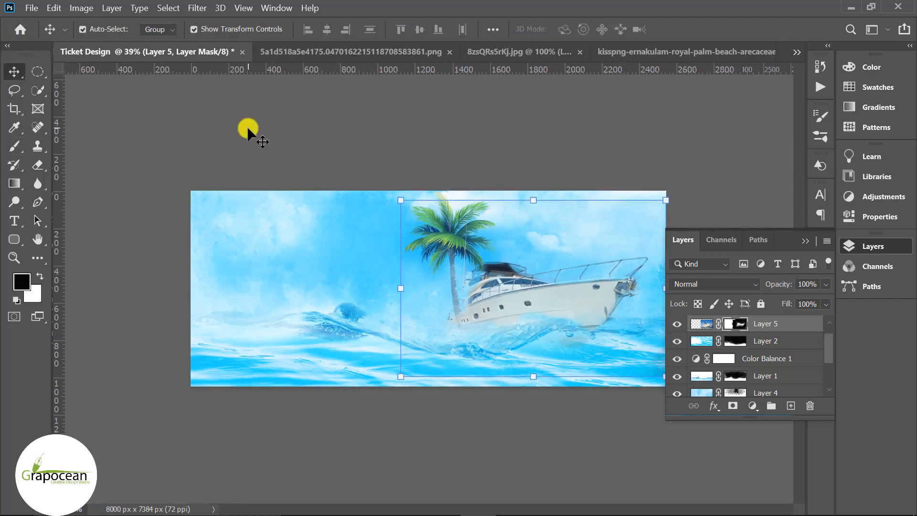
scroll(472, 252, up, 4)
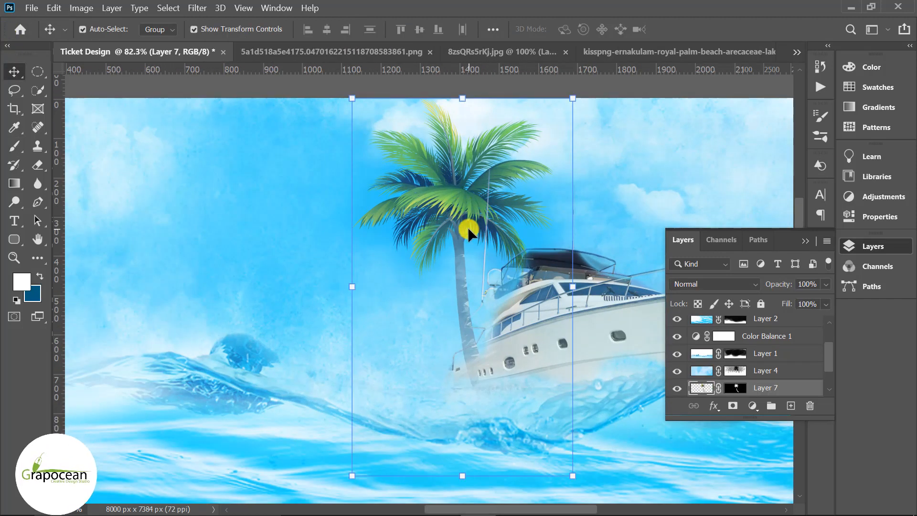
scroll(465, 224, up, 2)
scroll(463, 222, down, 5)
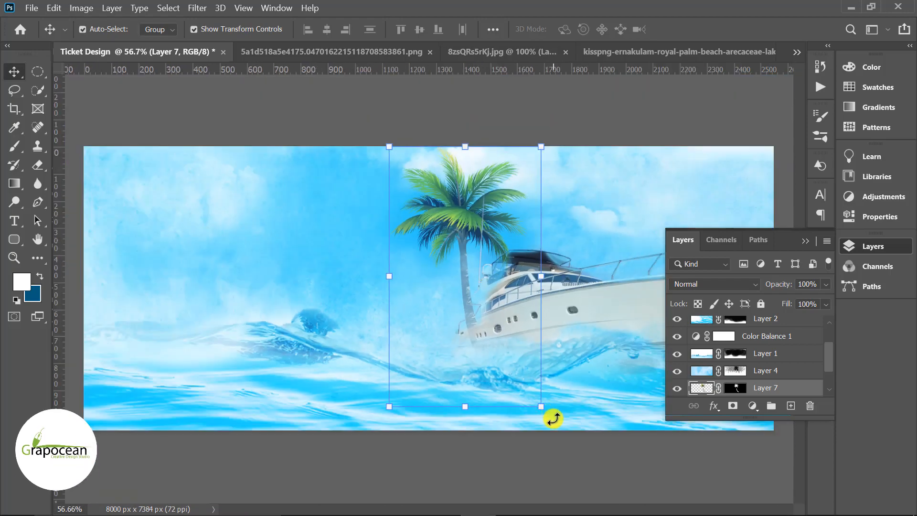
drag(553, 418, 591, 378)
drag(451, 259, 452, 274)
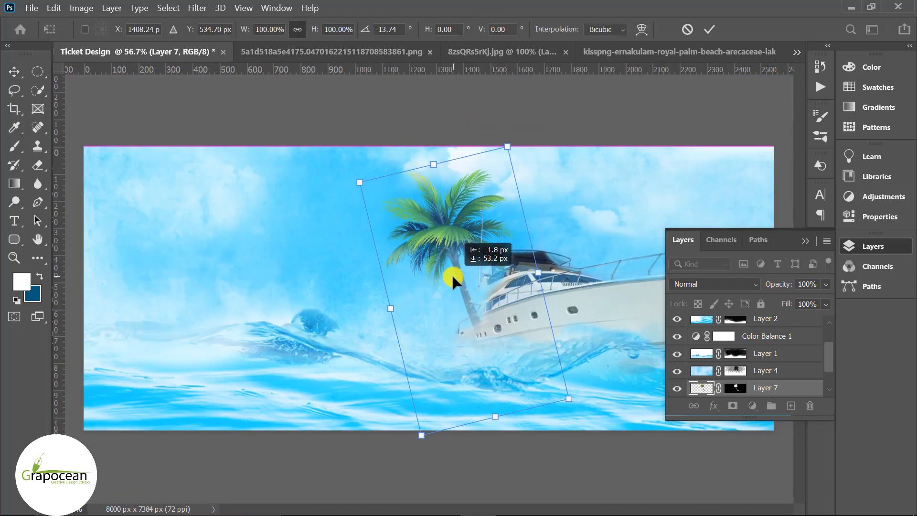
scroll(430, 296, down, 3)
key(Return)
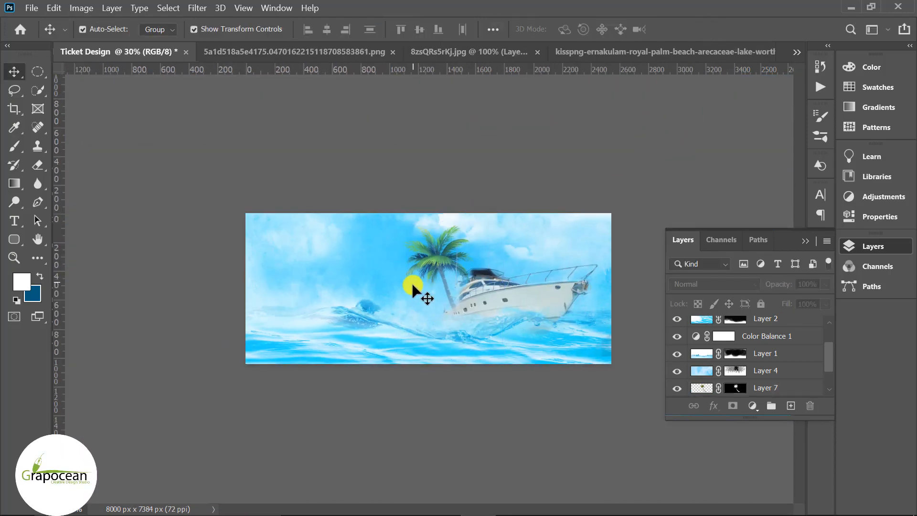
Toggle the palm tree layer's visibility, target Layer 4's mask and choose the Brush tool for work on the trunk.
click(764, 370)
scroll(704, 372, down, 2)
click(677, 353)
click(677, 354)
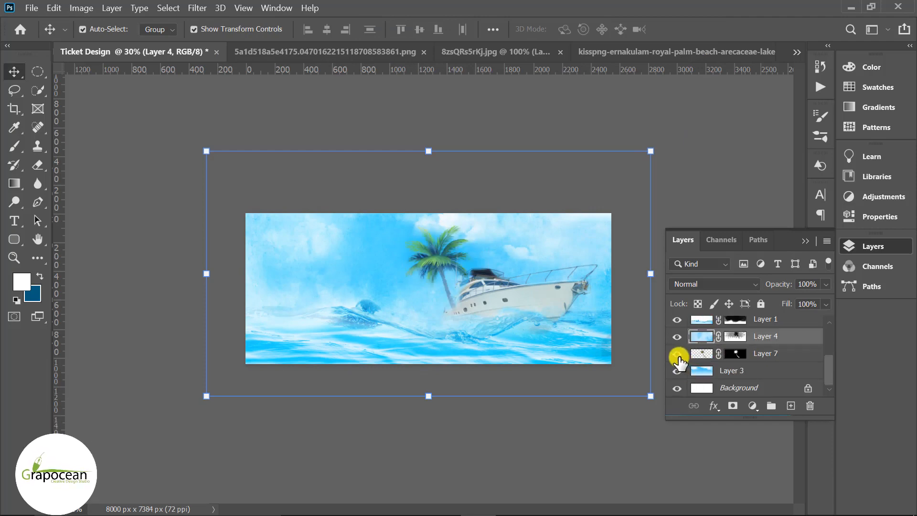
click(706, 357)
click(733, 337)
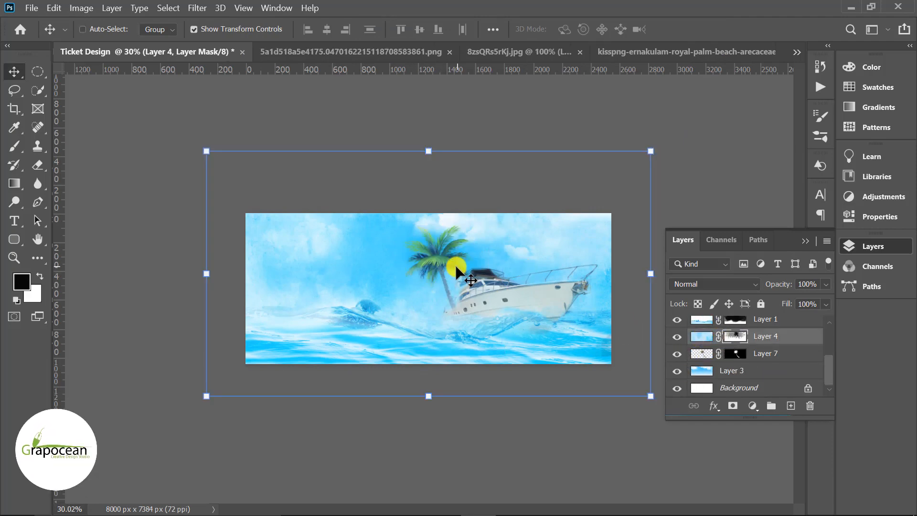
ctrl+click(446, 263)
ctrl+click(446, 264)
ctrl+click(446, 263)
right_click(15, 166)
right_click(15, 149)
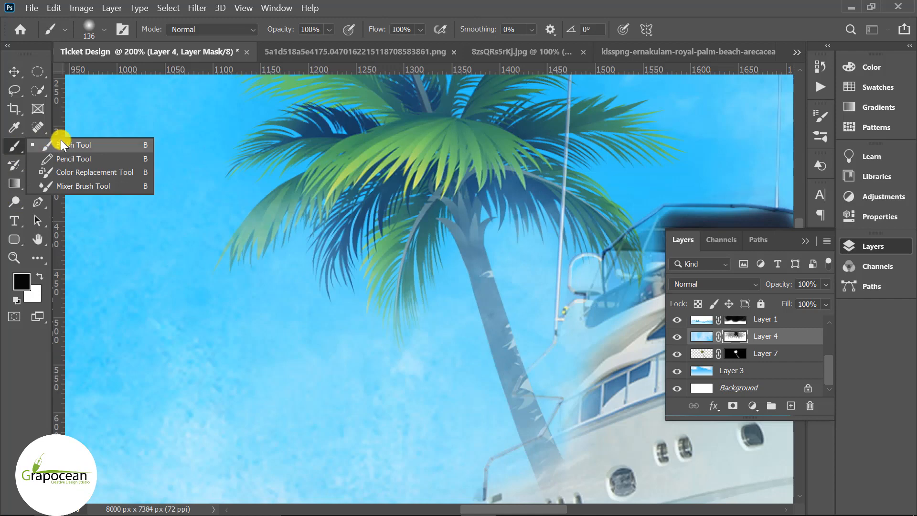
click(62, 145)
Try painting black down the palm's trunk on Layer 4's mask, reducing the brush size from 80 to 30 px between strokes.
mouse_move(474, 174)
mouse_down()
mouse_move(466, 198)
mouse_move(475, 233)
mouse_up()
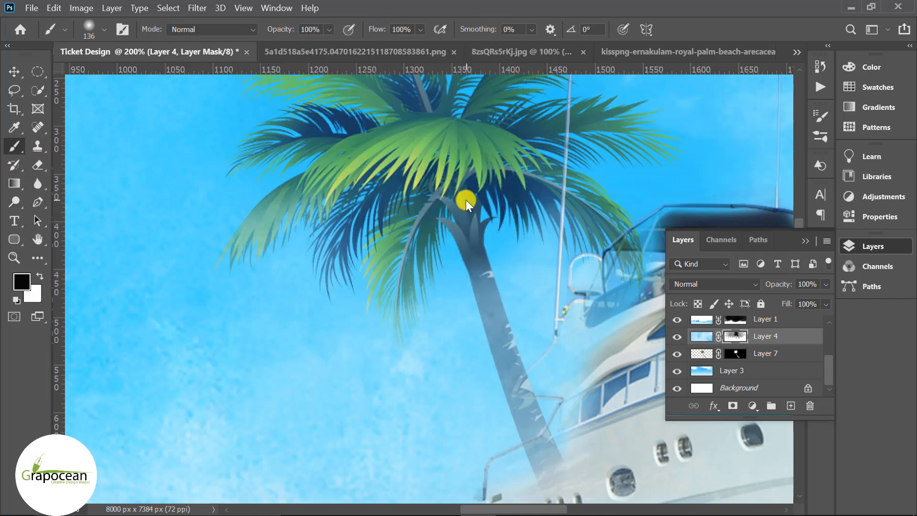
shift+click(549, 479)
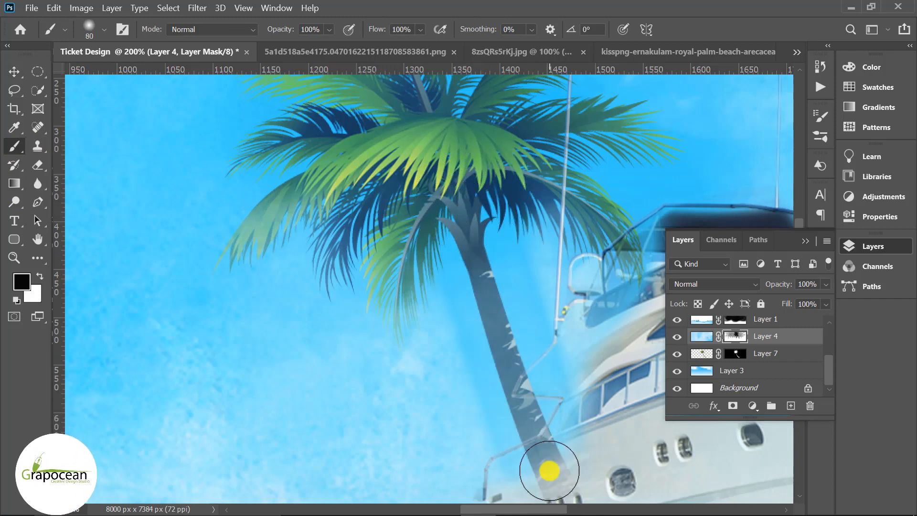
key(ctrl+z)
key(bracketleft)
key(bracketleft)
key(bracketleft)
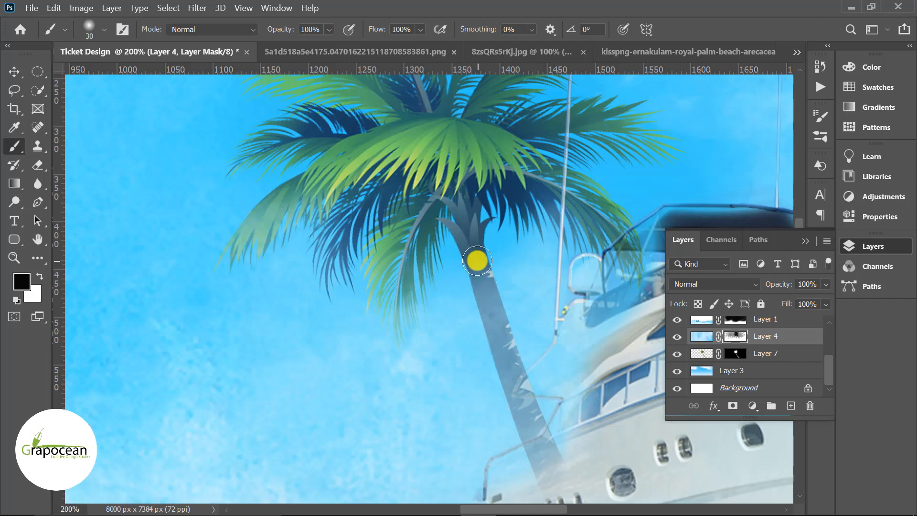
shift+click(549, 464)
key(ctrl+z)
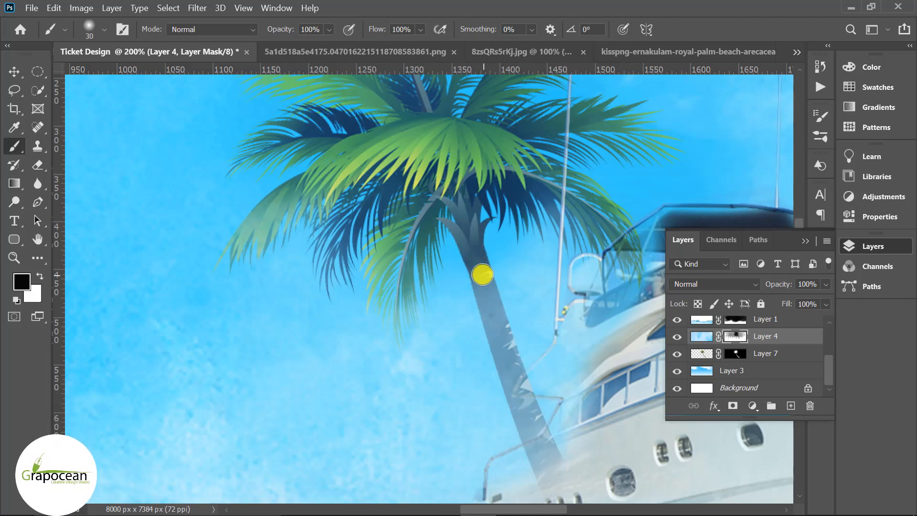
drag(487, 293, 525, 410)
key(ctrl+z)
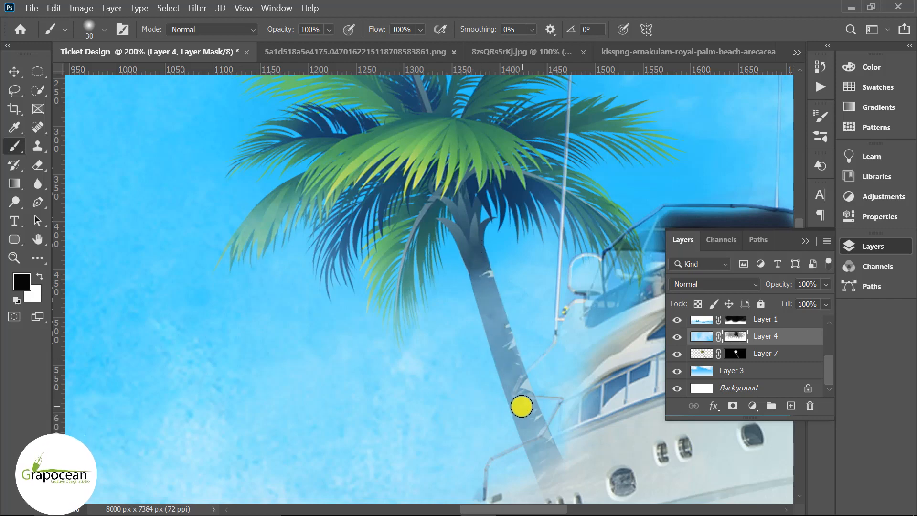
Paint a straight black stroke down the palm's trunk on Layer 4's mask with a 35 px brush to bring out the trunk.
key(bracketright)
key(bracketright)
key(bracketright)
key(bracketright)
key(bracketright)
key(bracketright)
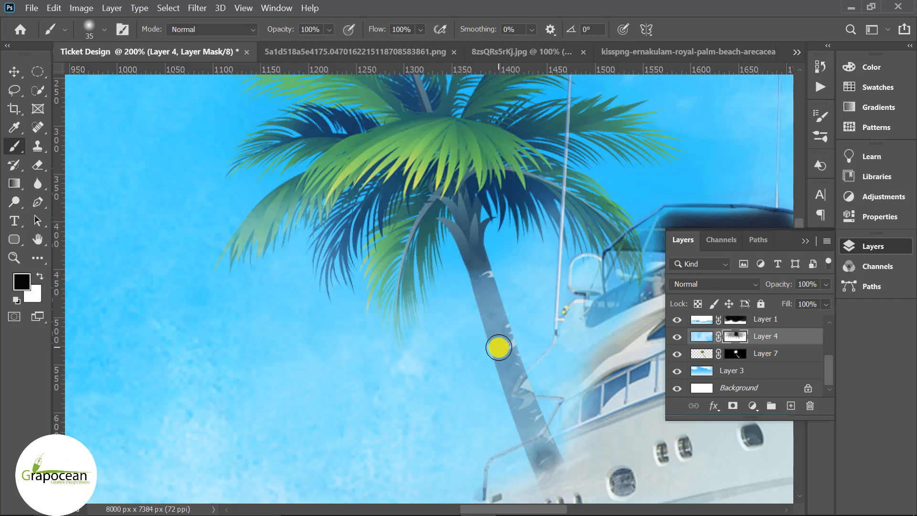
shift+click(504, 350)
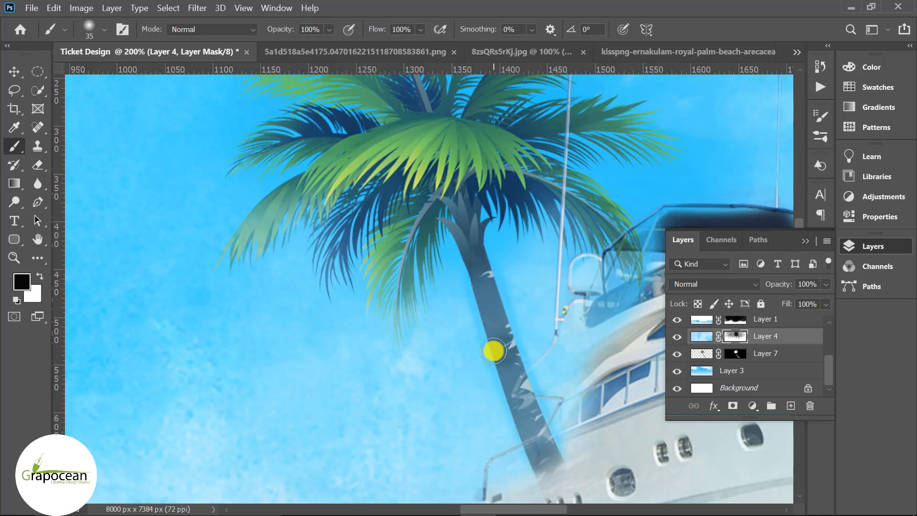
scroll(528, 419, down, 5)
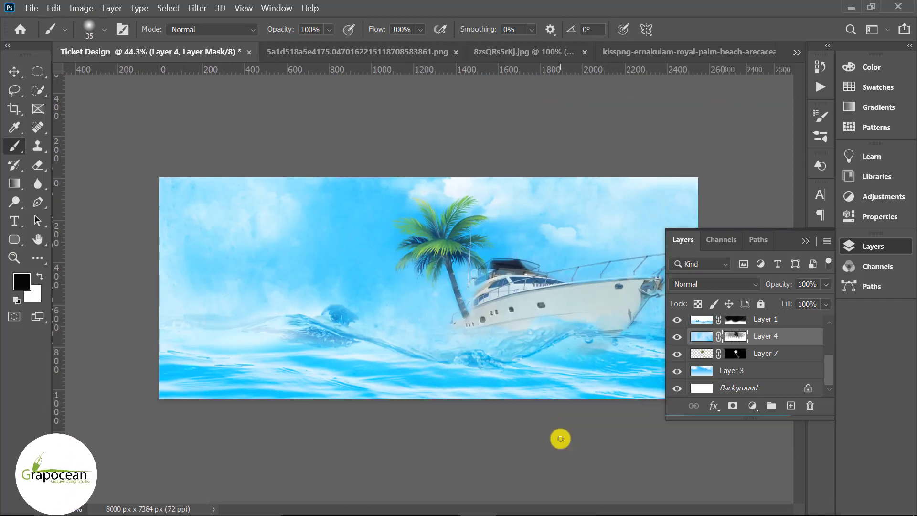
Duplicate the palm tree's layer, Layer 7.
click(14, 71)
click(448, 239)
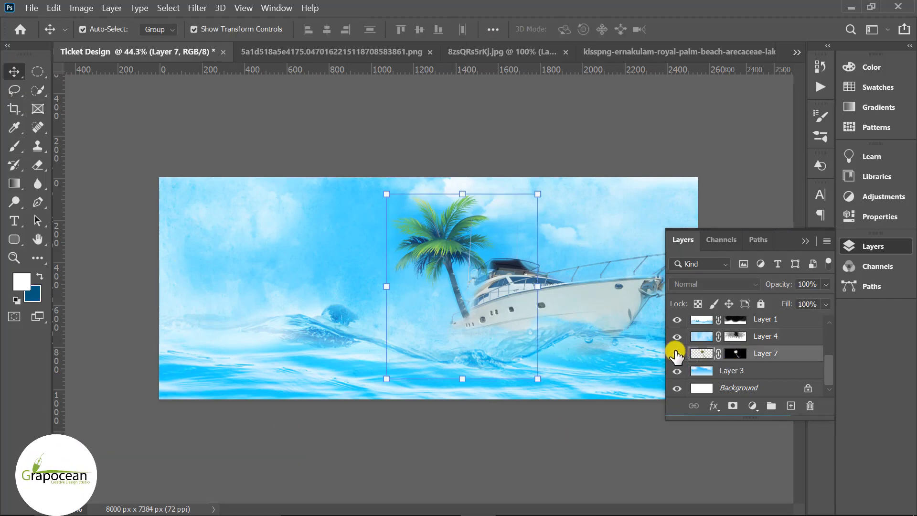
drag(775, 363, 790, 406)
scroll(460, 268, down, 2)
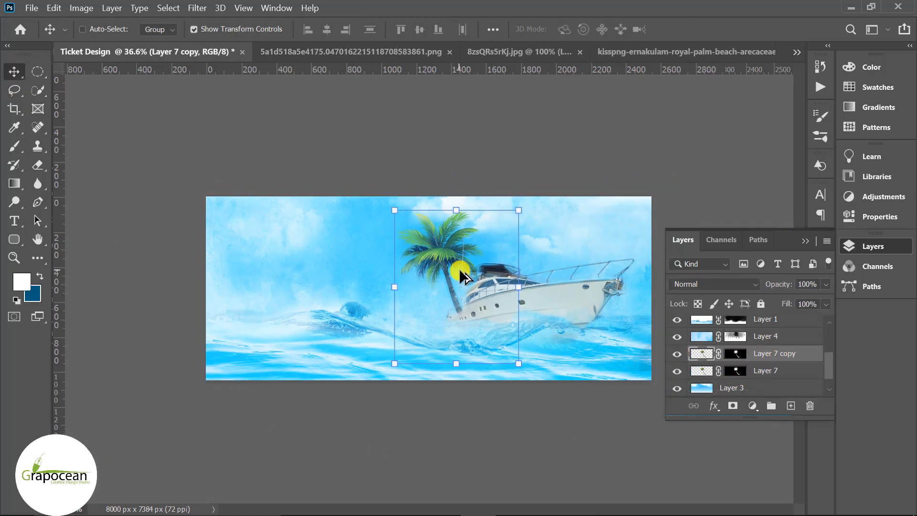
right_click(456, 263)
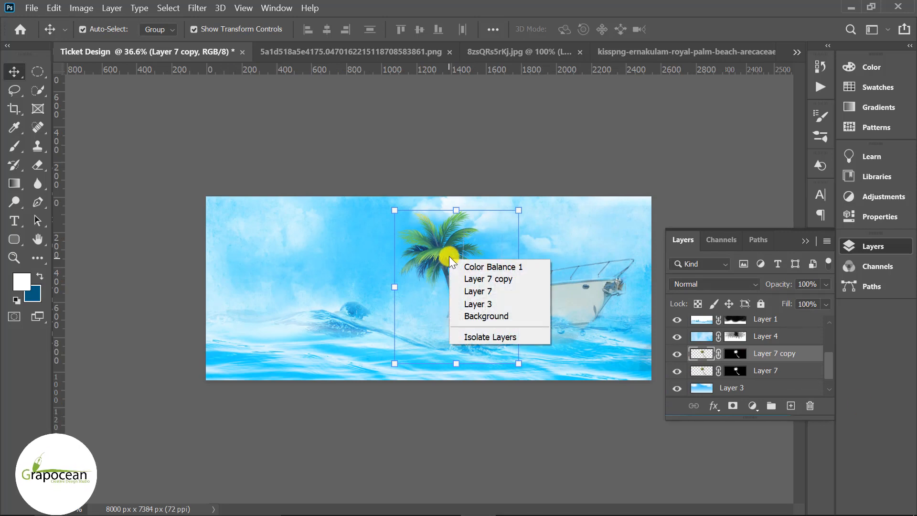
click(740, 387)
Flip the palm tree copy horizontally and move it sideways so it stands behind the middle of the yacht.
key(ctrl+t)
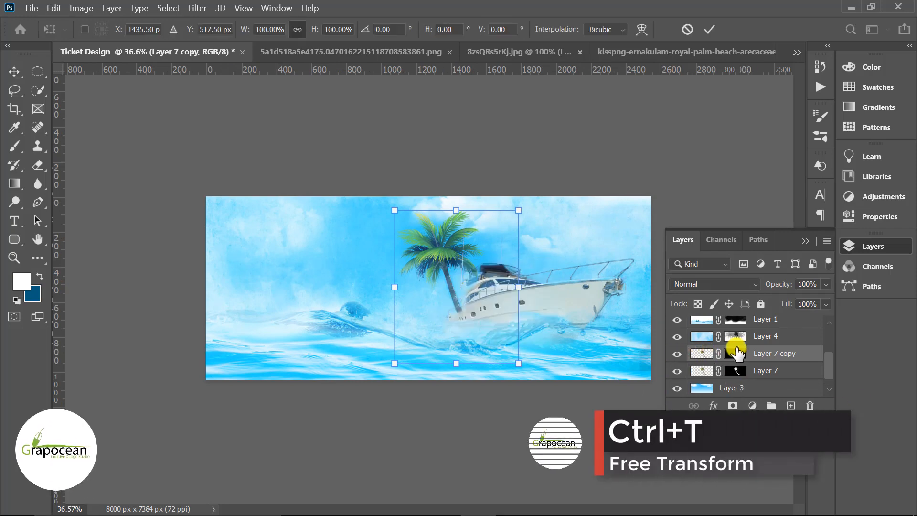
right_click(475, 264)
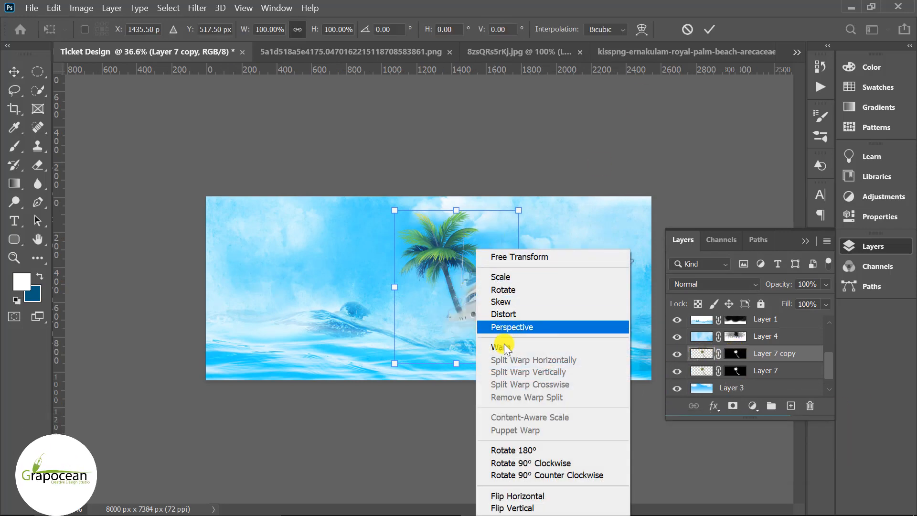
click(530, 491)
drag(467, 264, 532, 258)
Move the palm copy's layer down the stack to sit between Layer 7 and Layer 3.
drag(765, 364, 770, 401)
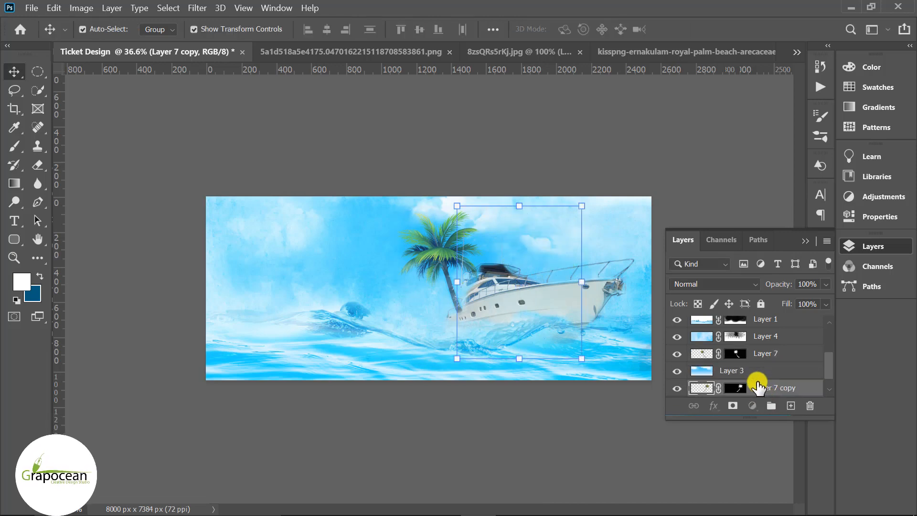
drag(757, 363, 758, 367)
scroll(535, 325, up, 5)
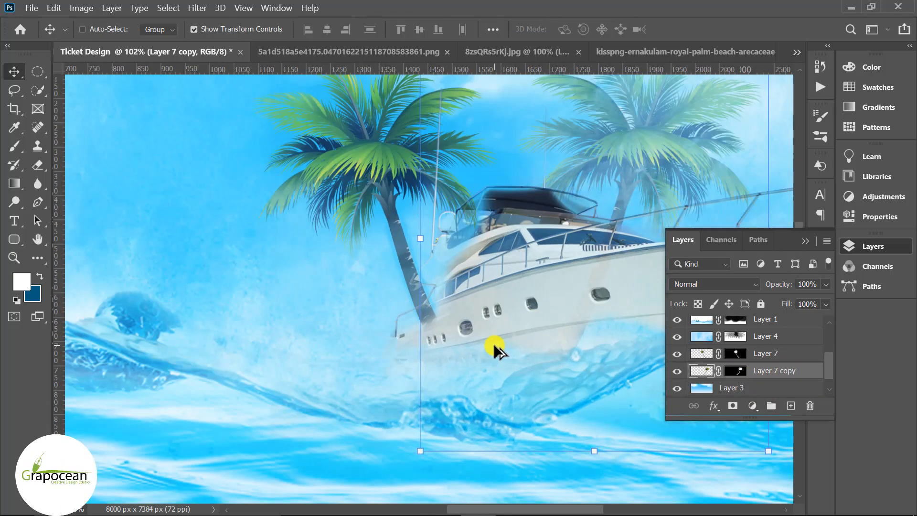
scroll(480, 348, down, 3)
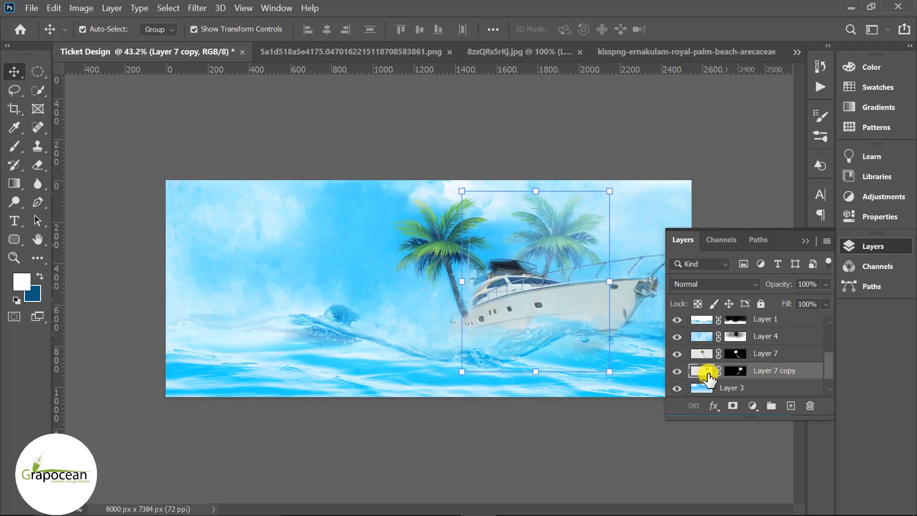
scroll(706, 364, down, 1)
scroll(569, 352, up, 1)
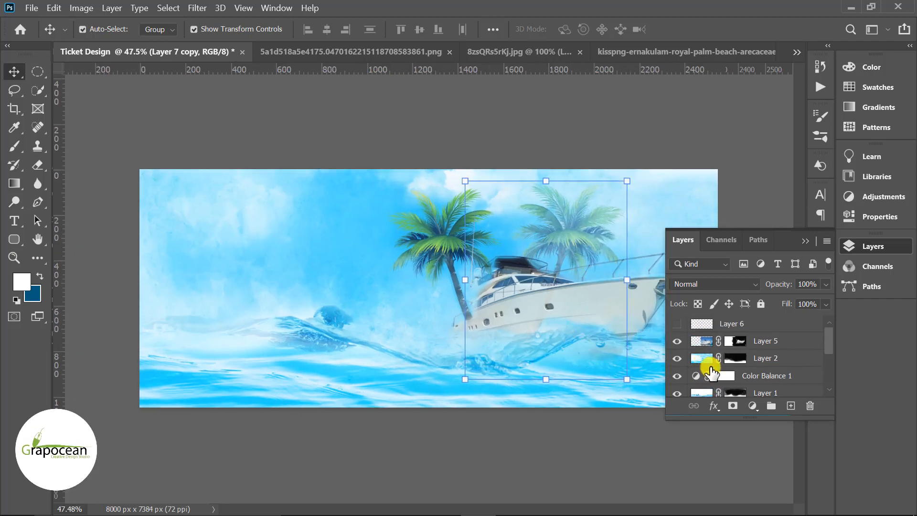
Choose the Brush tool with default colours, toggle the palm copy's visibility and target Layer 4's mask.
right_click(16, 147)
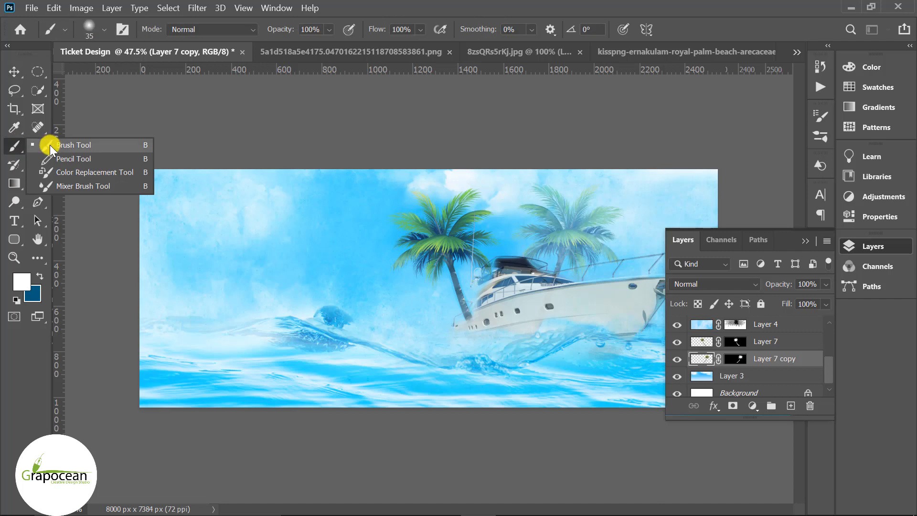
click(52, 149)
click(735, 358)
key(d)
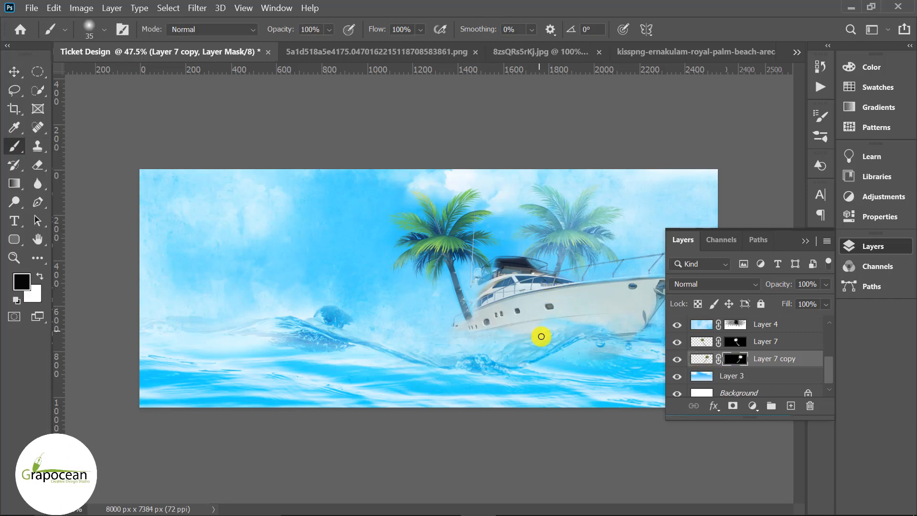
scroll(554, 289, up, 5)
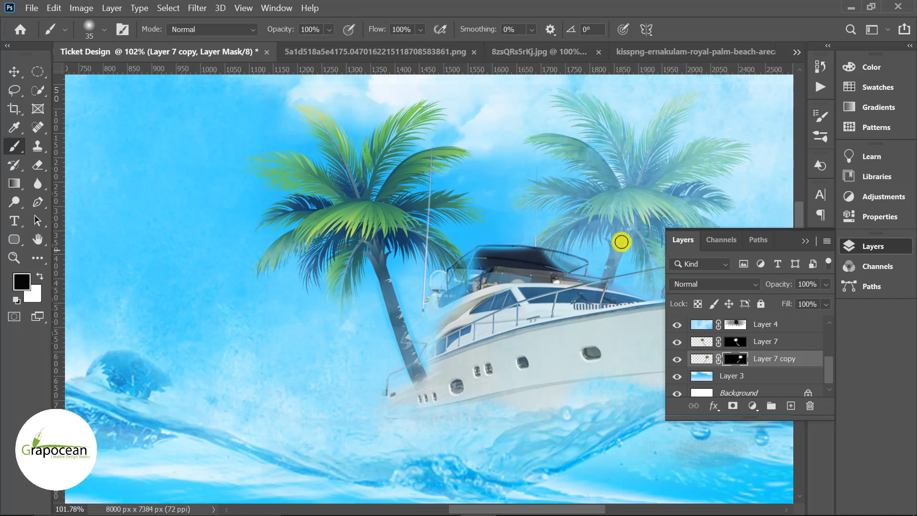
click(677, 359)
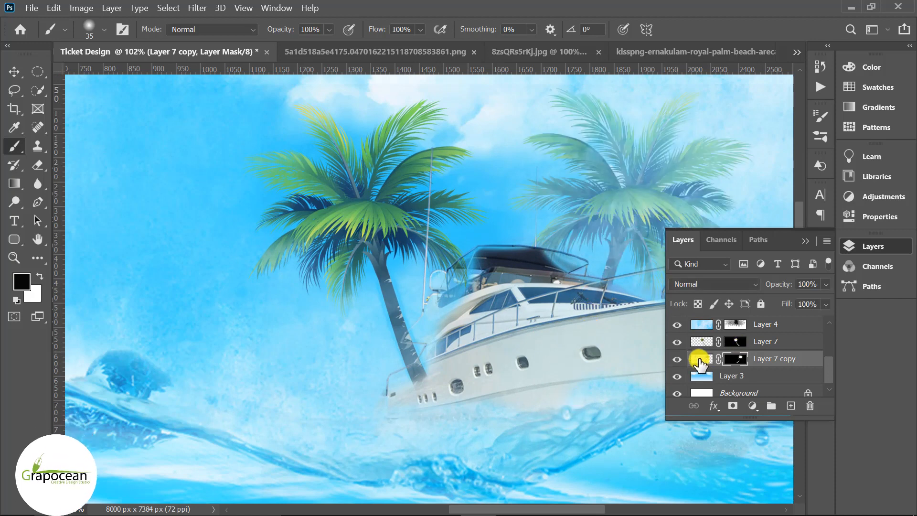
click(703, 329)
click(735, 324)
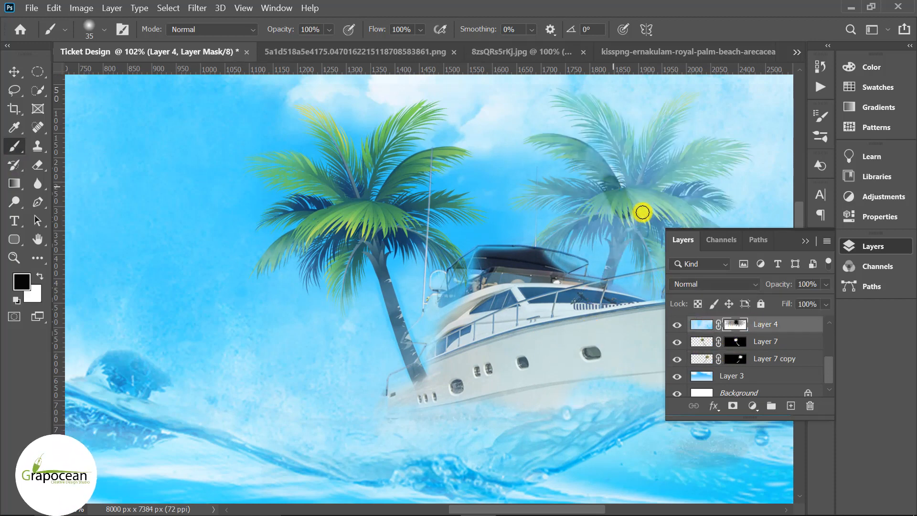
Enlarge the brush to 400 px and paint black on Layer 4's mask over the second palm's crown to bring out its fronds.
key(bracketright)
key(bracketright)
key(bracketright)
key(bracketright)
key(bracketright)
key(bracketright)
key(bracketright)
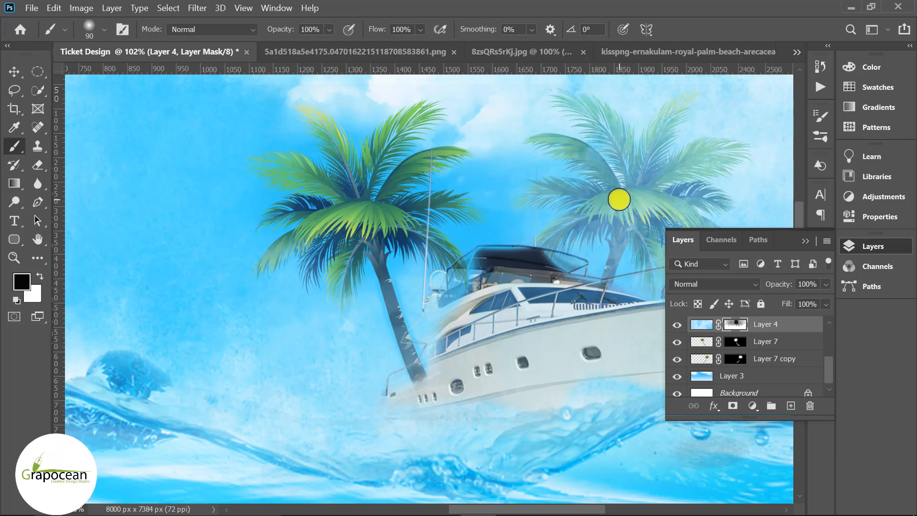
mouse_move(619, 190)
mouse_down()
mouse_move(615, 176)
mouse_move(634, 162)
mouse_up()
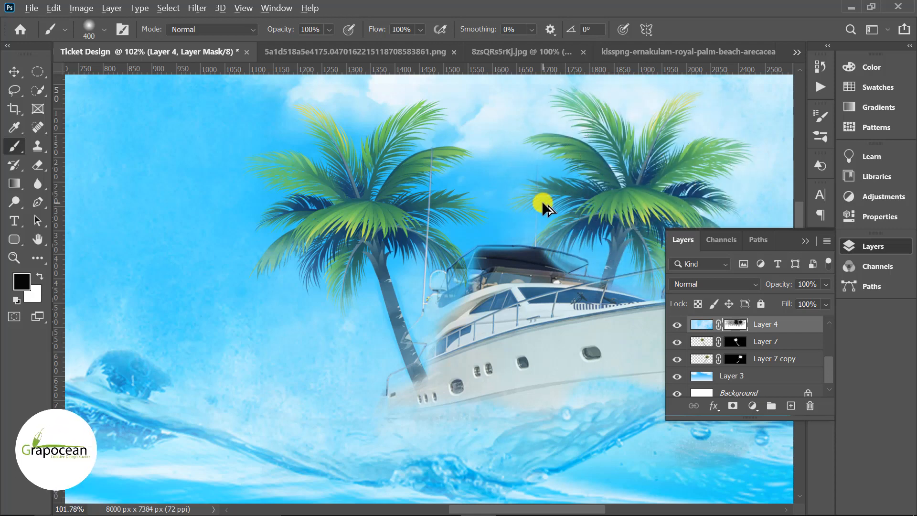
scroll(542, 202, down, 2)
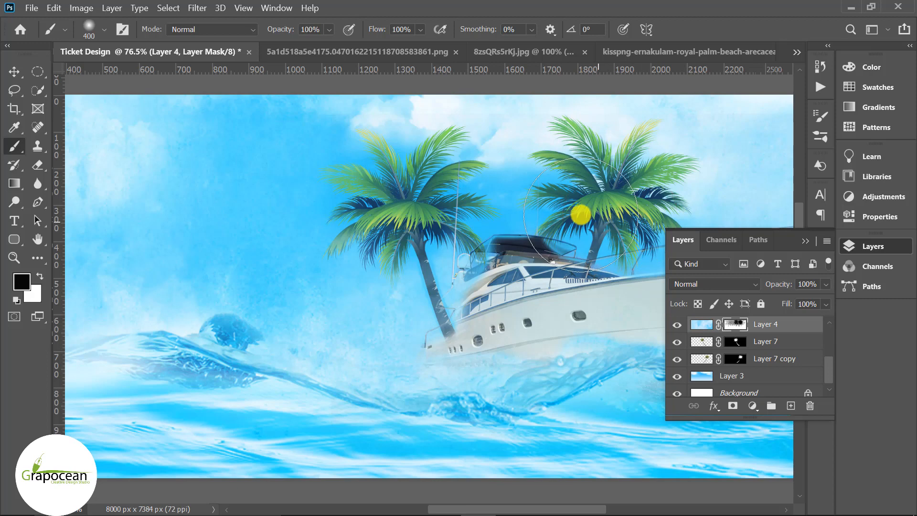
scroll(436, 353, down, 1)
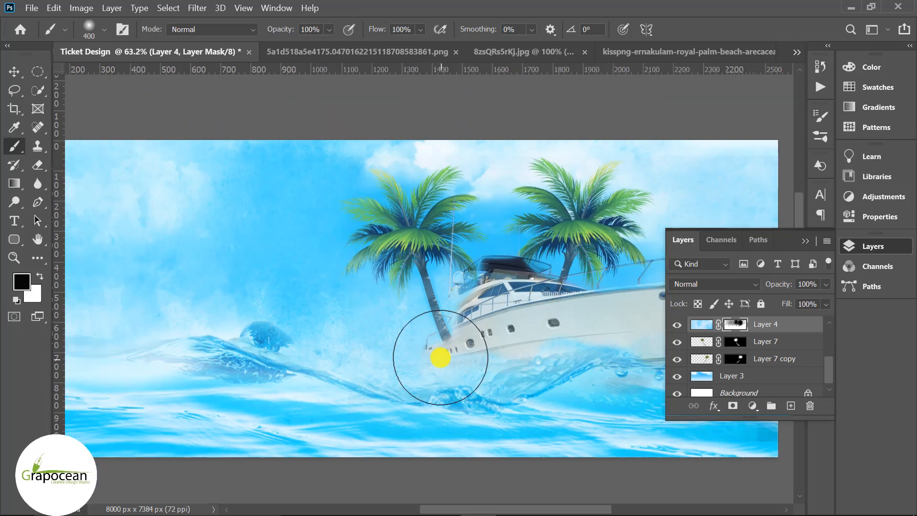
Paint black on Layer 4's mask over the first palm's crown and trunk with the 400 px brush.
mouse_move(432, 274)
mouse_down()
mouse_move(447, 304)
mouse_move(428, 292)
mouse_up()
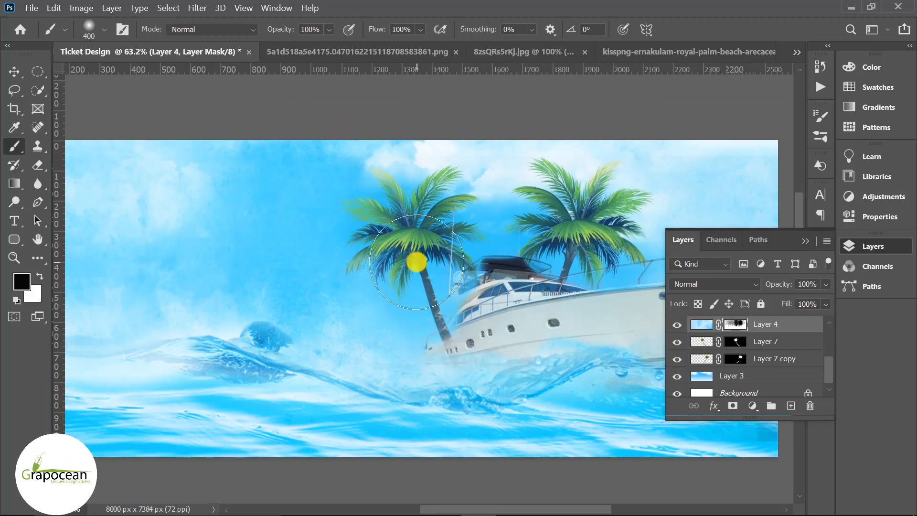
mouse_move(403, 212)
mouse_down()
mouse_move(385, 270)
mouse_move(439, 269)
mouse_move(415, 290)
mouse_up()
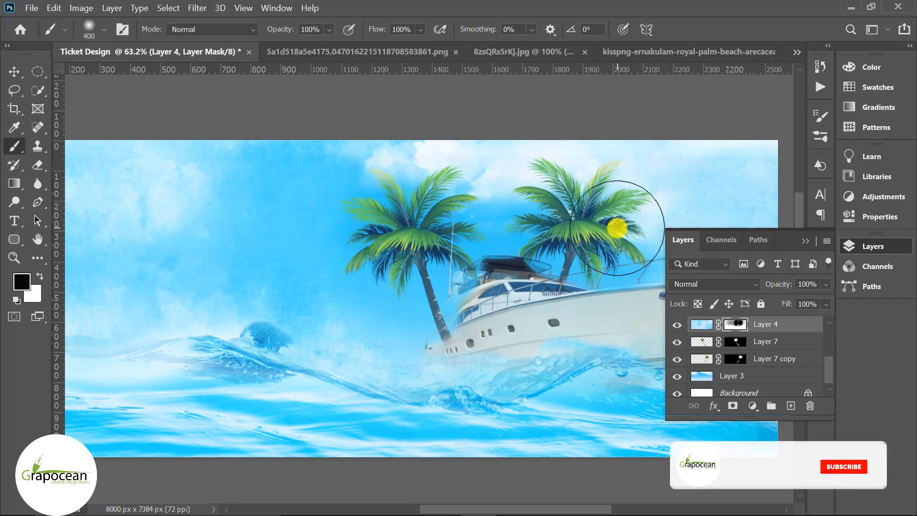
scroll(454, 282, down, 4)
click(14, 71)
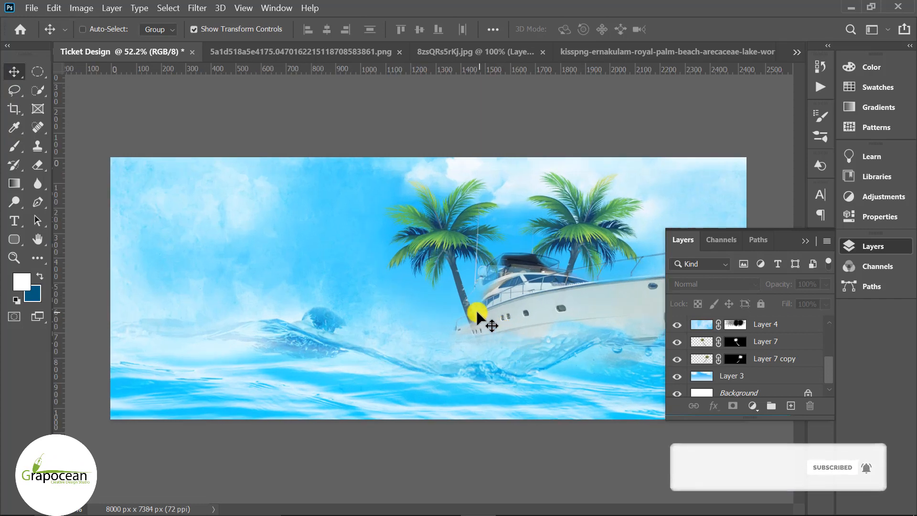
scroll(476, 313, down, 5)
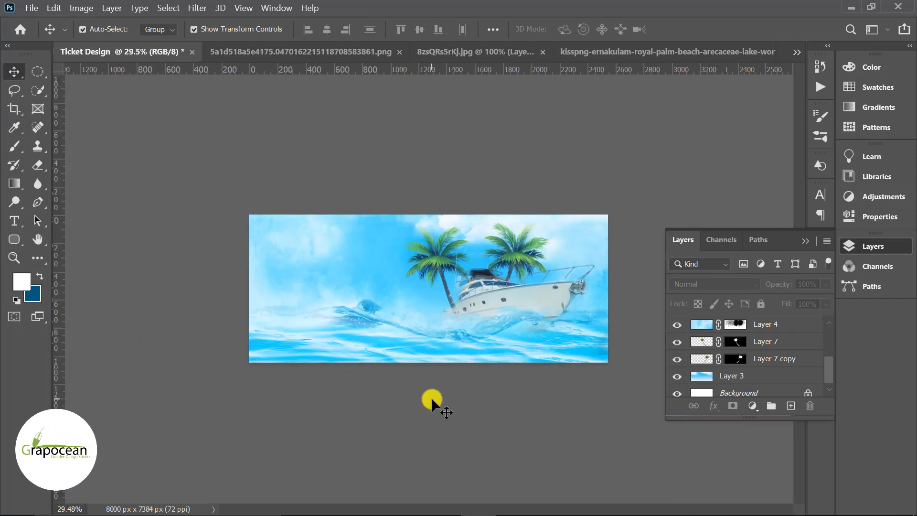
Bring the rainbow image into the ticket document, scale it to 30.70% and move it over the ticket.
click(340, 53)
drag(447, 199, 562, 312)
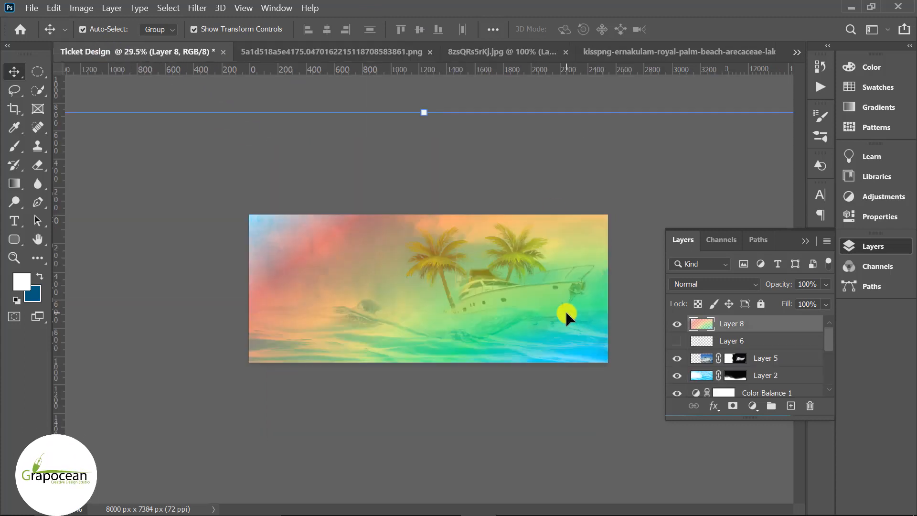
scroll(563, 313, down, 5)
drag(550, 248, 461, 324)
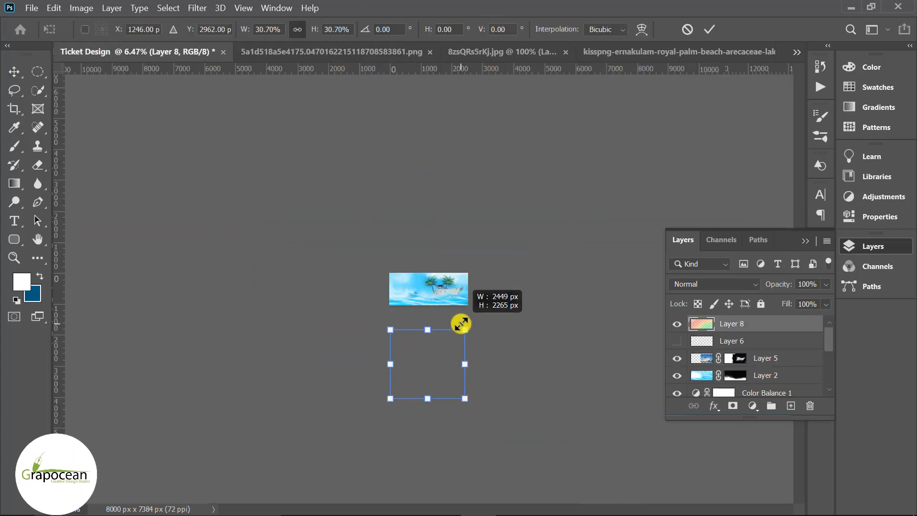
drag(434, 362, 445, 289)
scroll(511, 273, up, 5)
scroll(549, 258, up, 2)
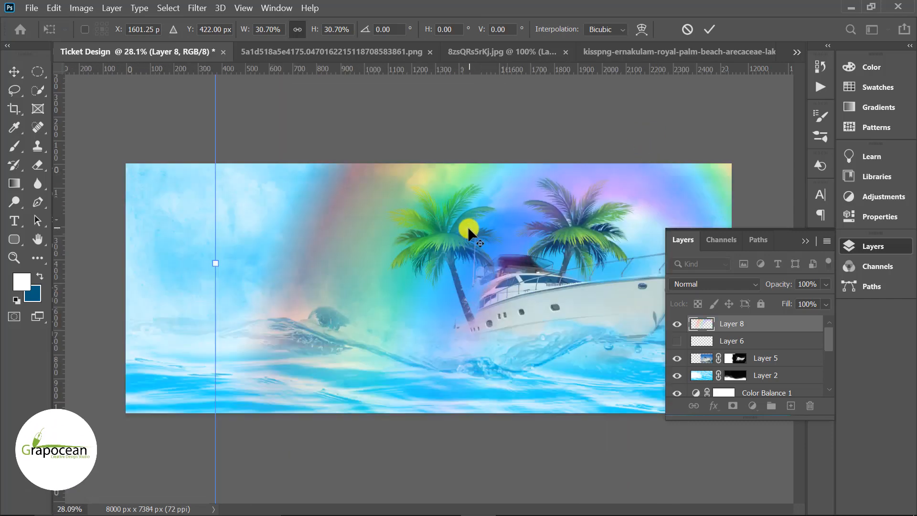
Scale the rainbow down to 12.39% and shift it over the yacht and palm trees.
scroll(468, 229, down, 4)
drag(562, 183, 509, 254)
scroll(489, 299, up, 5)
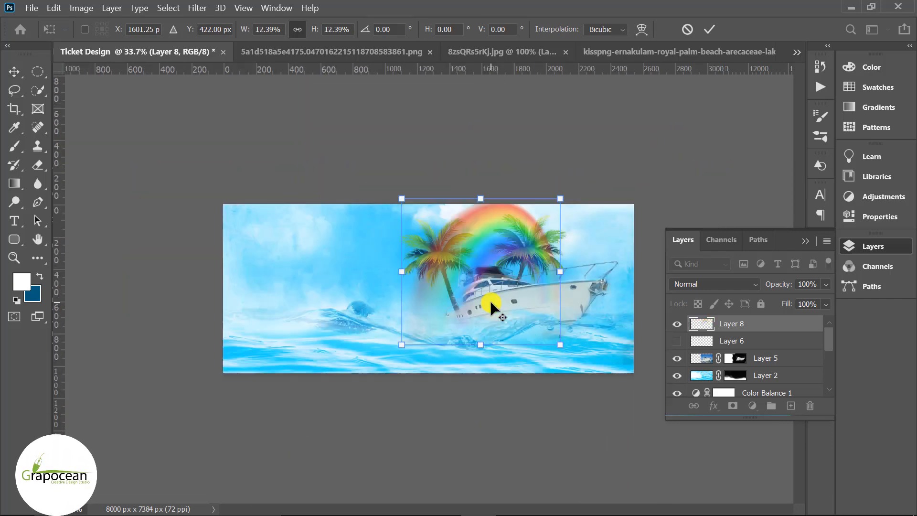
drag(516, 221, 537, 230)
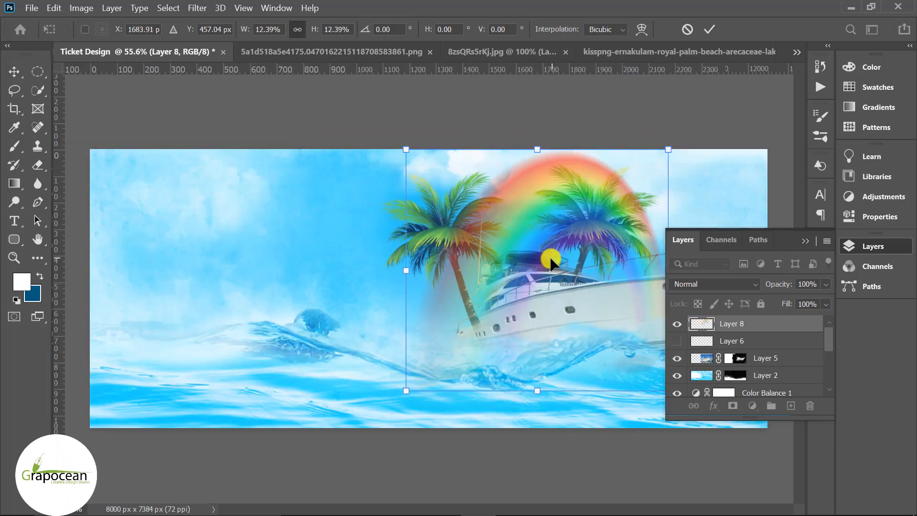
scroll(550, 258, down, 3)
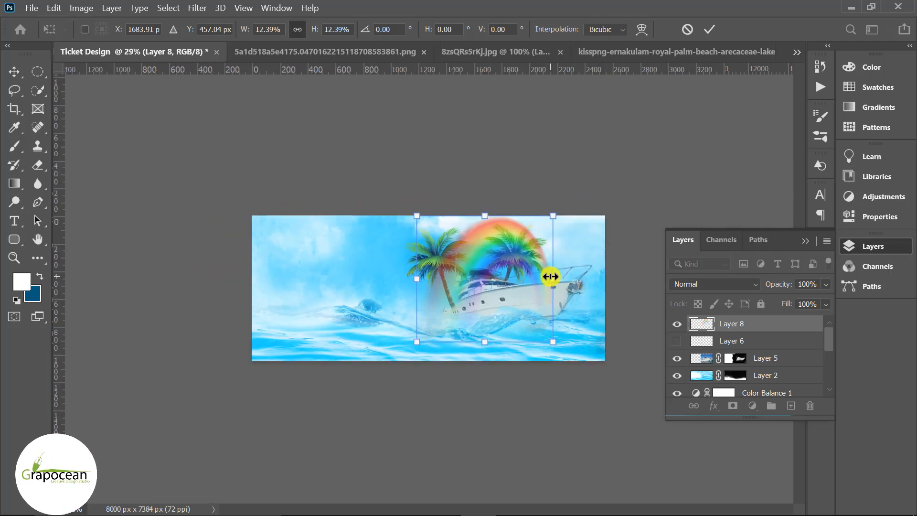
Stretch the rainbow to 16.32% width, flatten it to 8.52% height above the yacht and apply the transform.
drag(552, 277, 593, 278)
drag(540, 341, 537, 298)
mouse_move(597, 305)
mouse_down()
mouse_move(575, 299)
mouse_move(596, 311)
mouse_up()
scroll(552, 299, up, 2)
scroll(552, 300, down, 3)
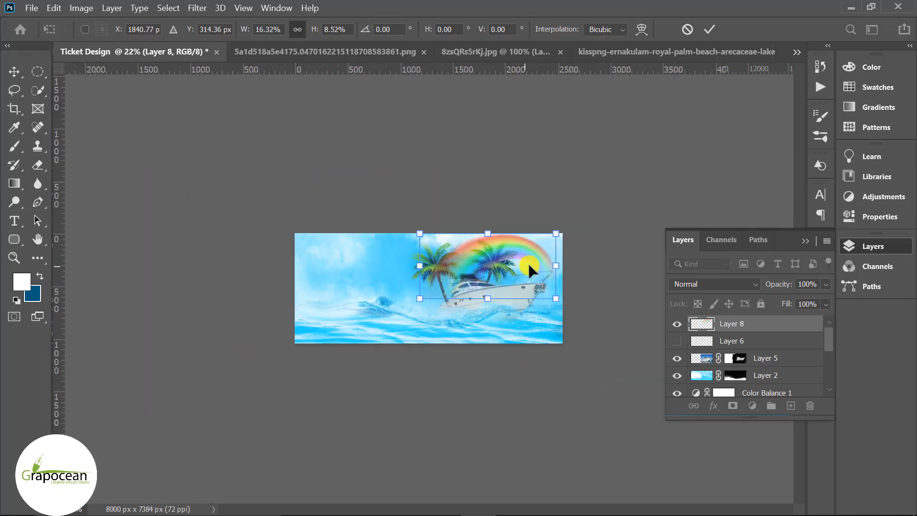
click(710, 30)
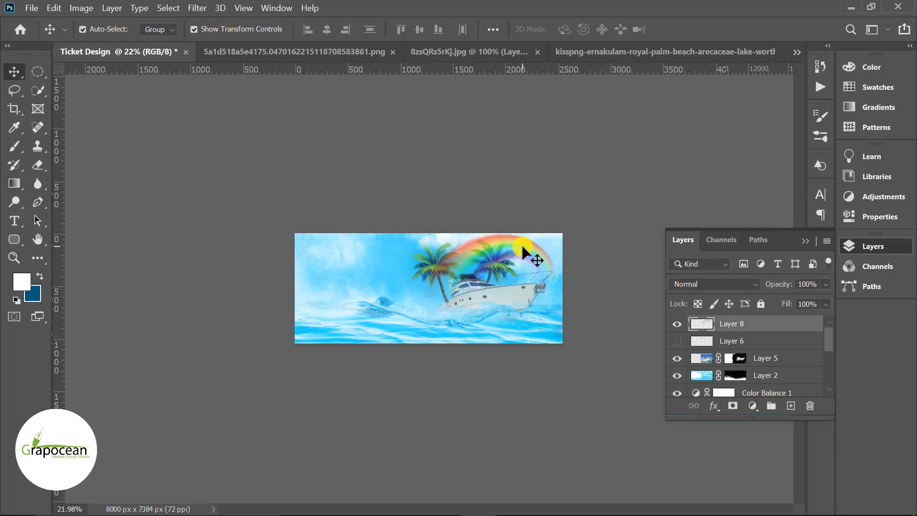
Move the rainbow's Layer 8 down the stack to sit between Layer 7 copy and Layer 3.
drag(764, 323, 758, 362)
click(551, 405)
scroll(555, 255, up, 9)
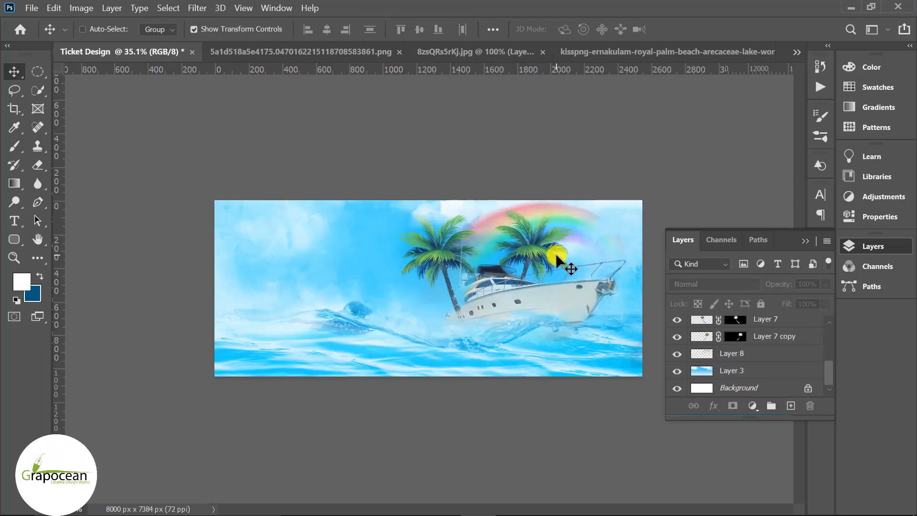
scroll(458, 272, down, 6)
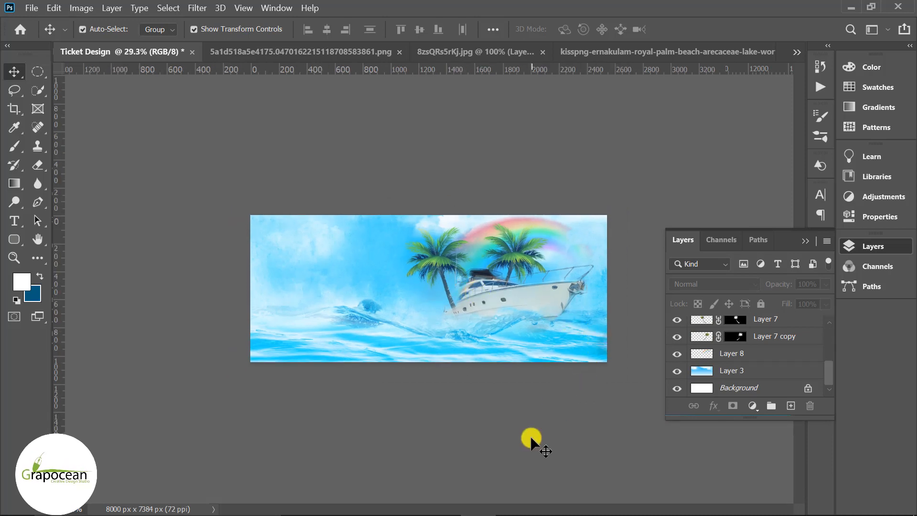
scroll(504, 317, up, 2)
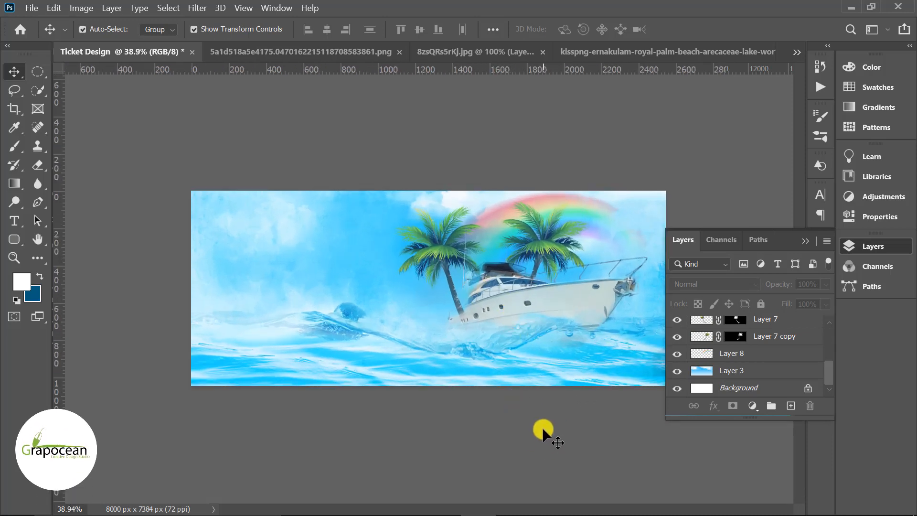
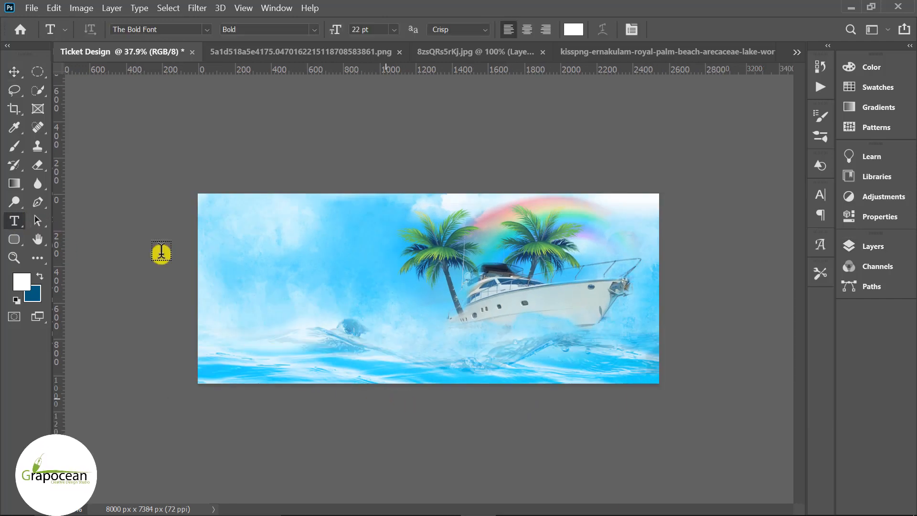
Draw a circle about 448 px across on a new layer in the ticket's left half with the Ellipse tool.
right_click(13, 243)
click(69, 262)
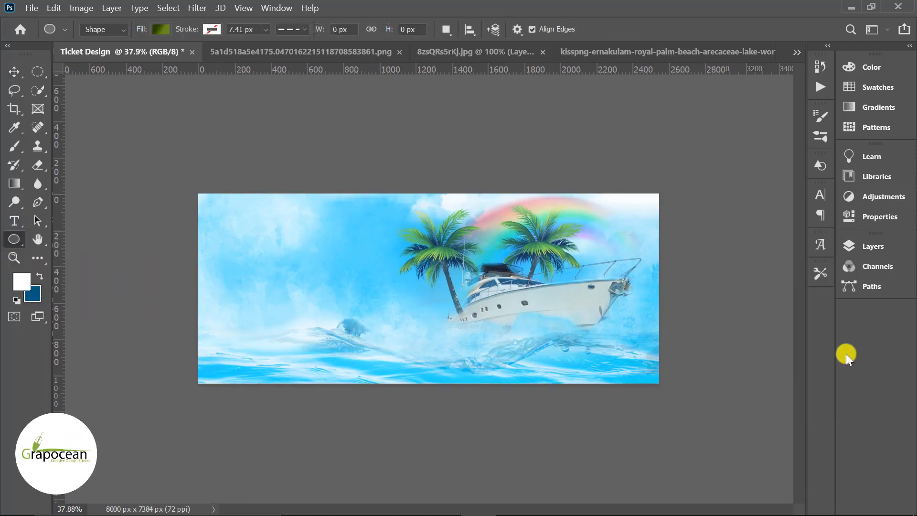
click(872, 248)
click(791, 405)
drag(292, 258, 408, 338)
Fill the circle with the dark blue gradient preset and move it slightly up and to the left.
click(161, 30)
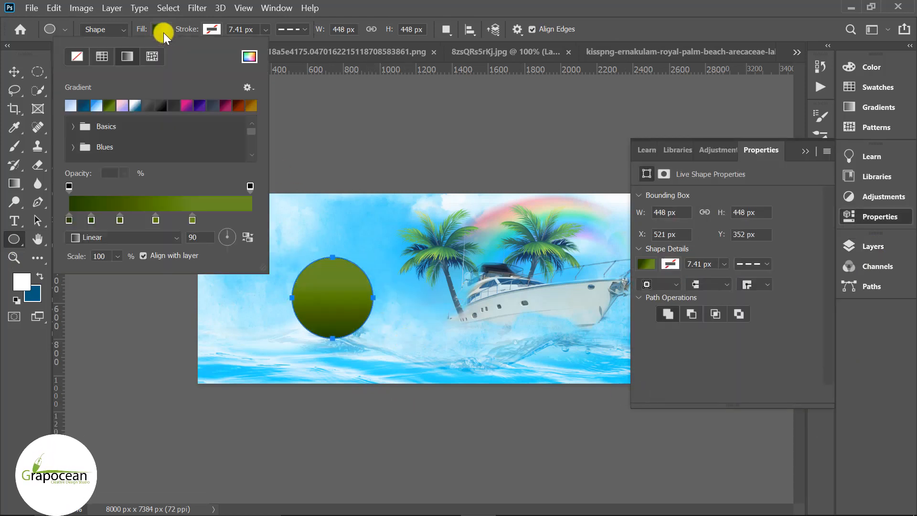
click(84, 105)
click(13, 71)
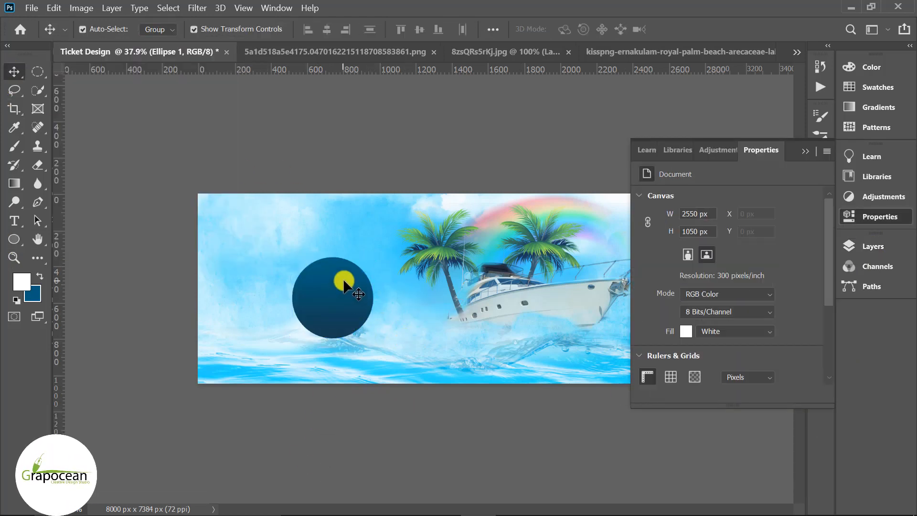
drag(336, 279, 305, 294)
click(805, 150)
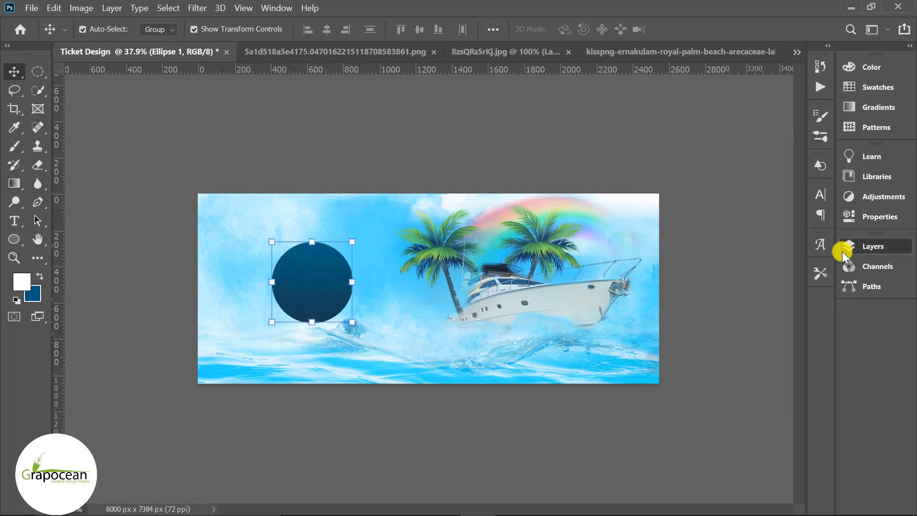
Set the circle layer's blend mode to Vivid Light.
click(865, 247)
click(712, 287)
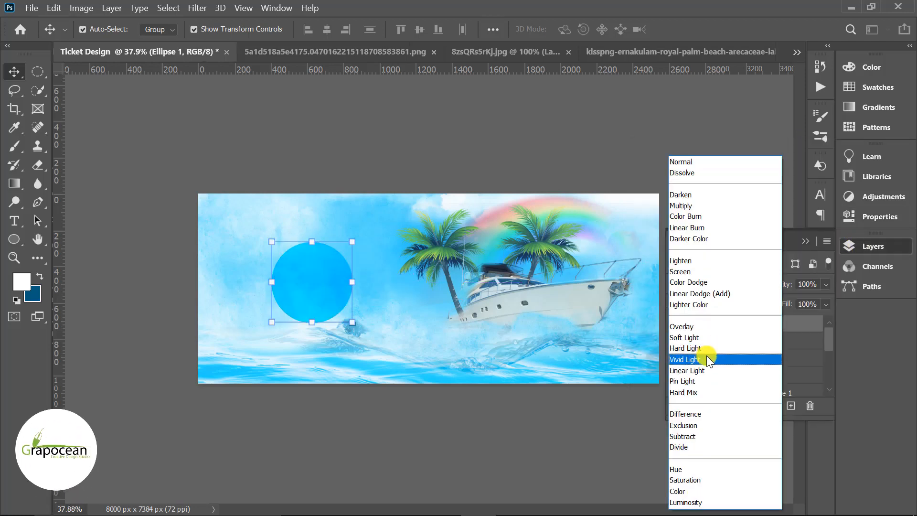
click(706, 358)
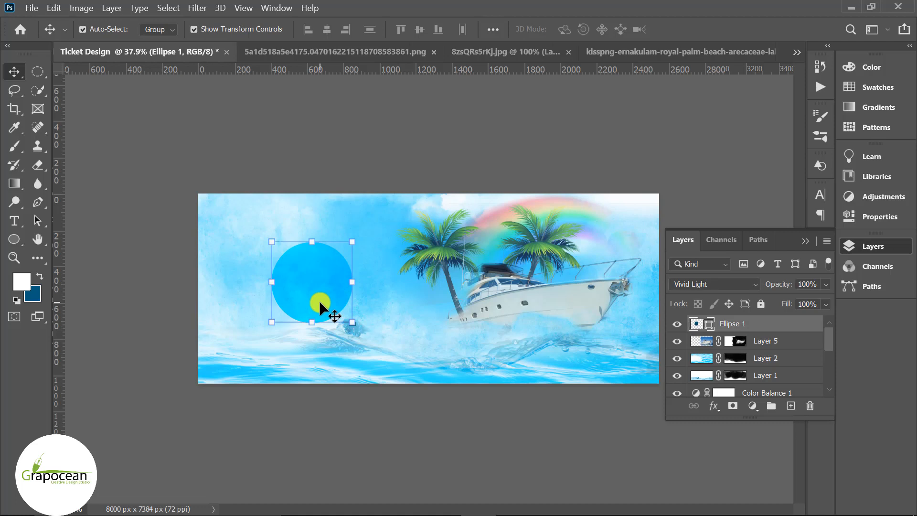
scroll(324, 301, up, 2)
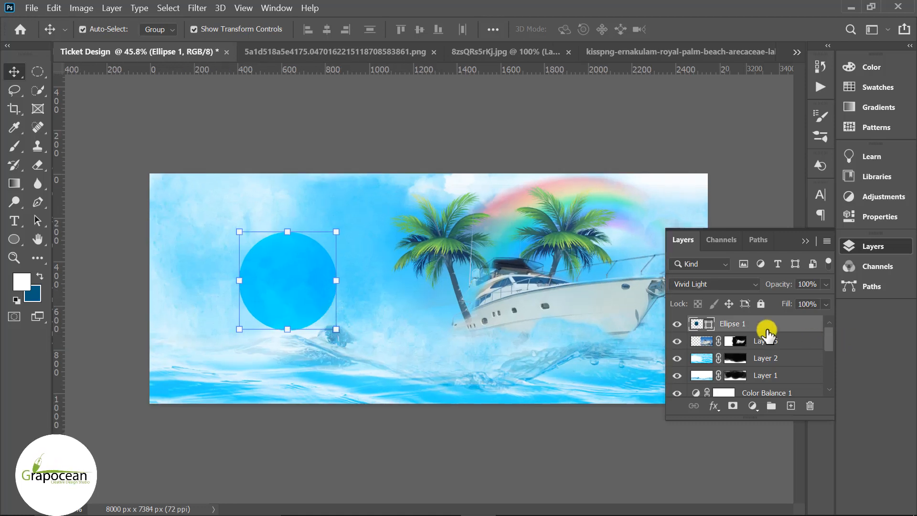
Duplicate the circle layer and scale the copy to 113.72% around the same centre to form an outer ring.
drag(790, 348, 791, 406)
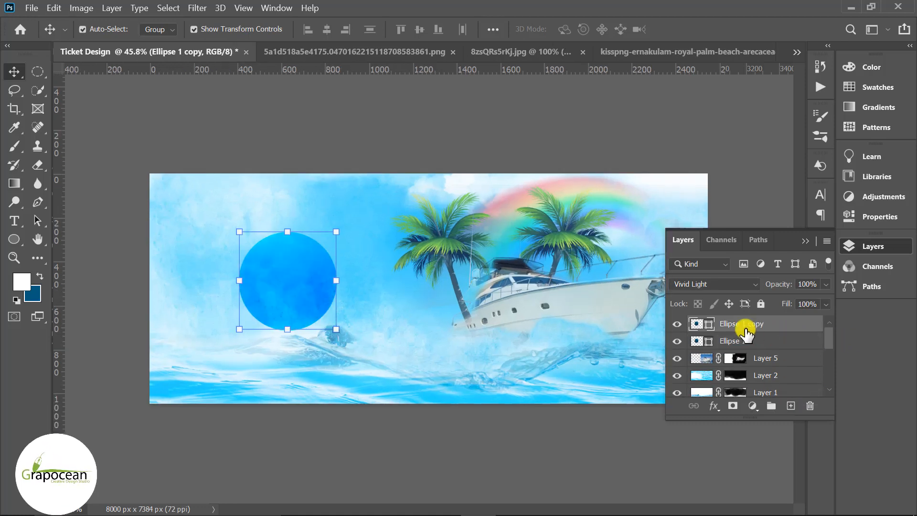
scroll(334, 330, up, 1)
drag(330, 337, 339, 341)
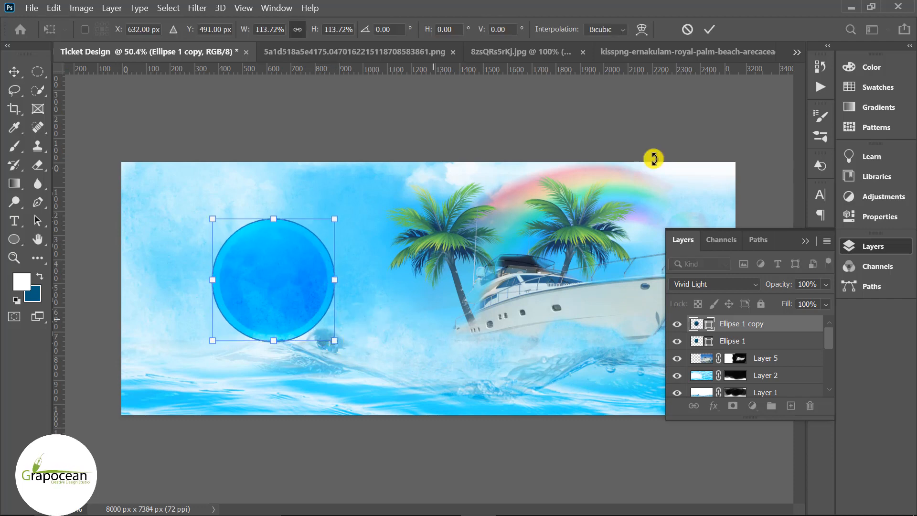
click(712, 30)
key(ctrl+minus)
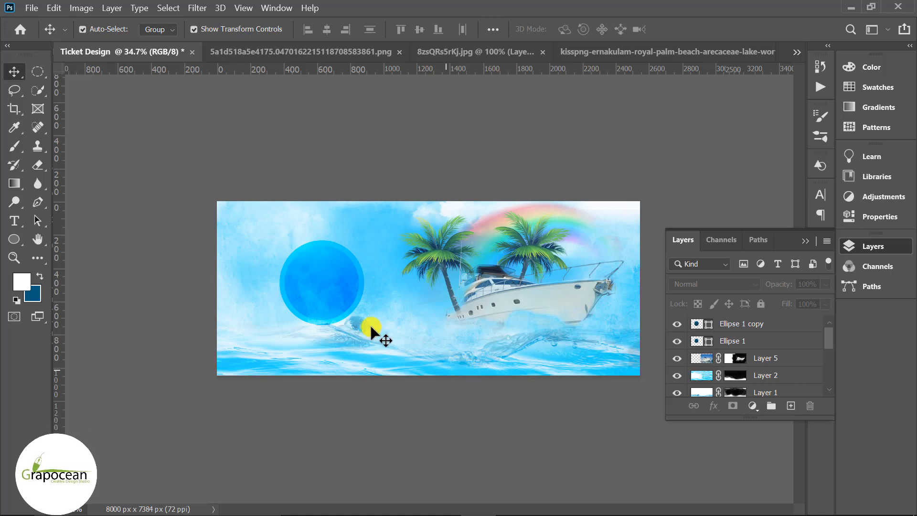
Select both circle layers, move them up together and enlarge them slightly, then apply the transform.
shift+click(755, 338)
drag(345, 297, 350, 276)
drag(376, 304, 373, 307)
click(706, 29)
click(706, 119)
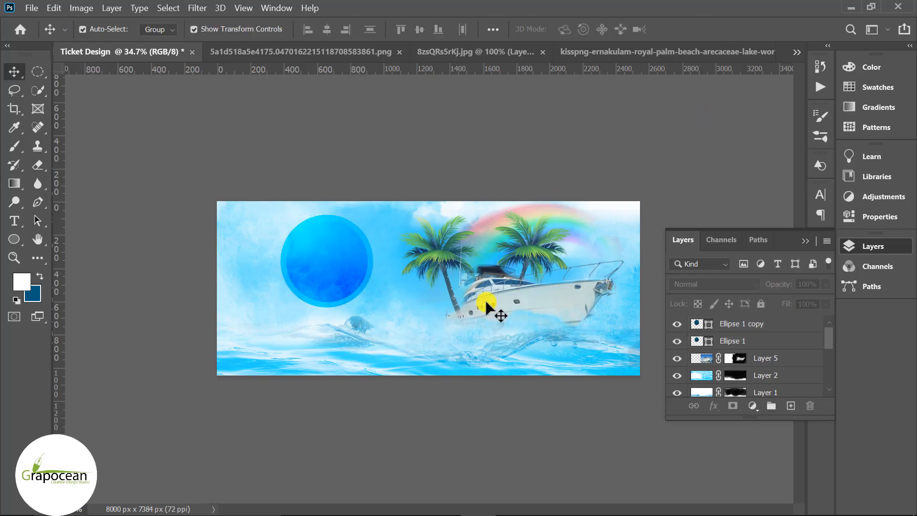
Switch to Illustrator, bring the white sailboat artwork into the Photoshop ticket and place it at 10.41% on the blue circle.
mouse_move(560, 513)
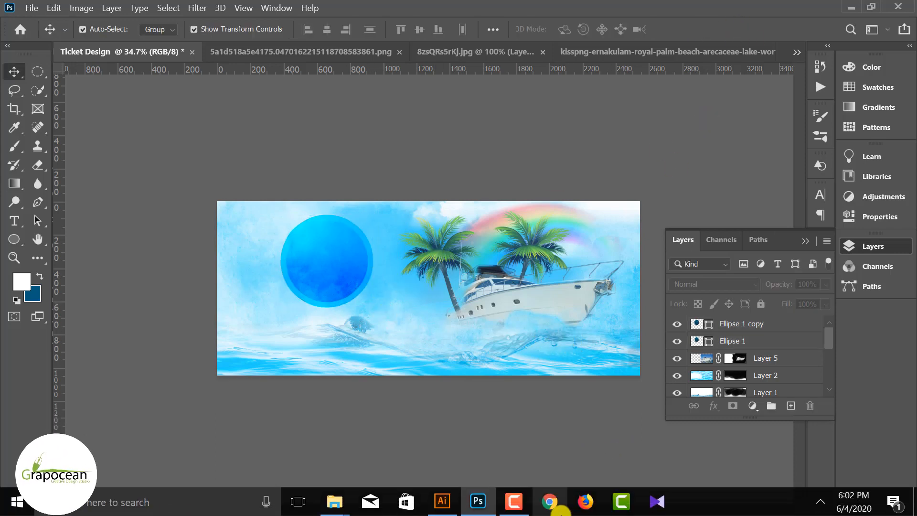
click(455, 508)
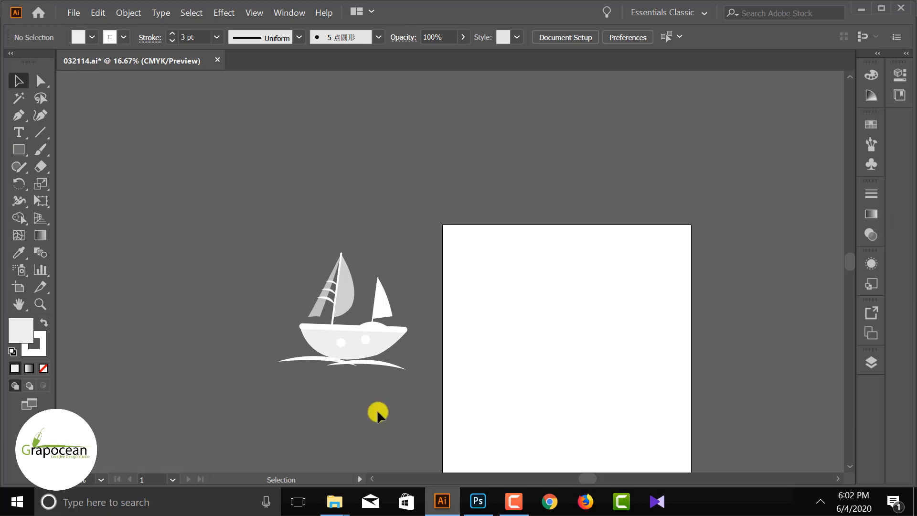
drag(226, 214, 410, 395)
drag(352, 344, 332, 260)
drag(517, 374, 323, 267)
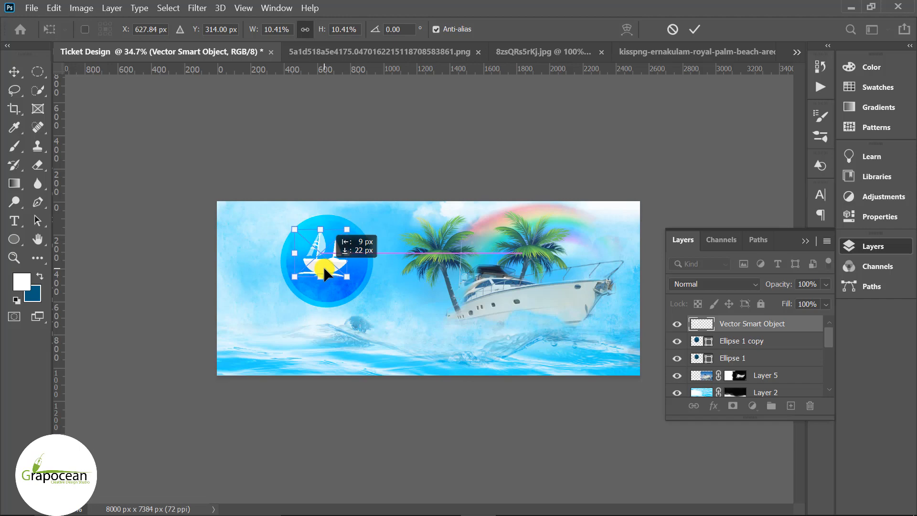
click(694, 29)
Shift the sailboat slightly to centre it inside the circle and deselect it.
scroll(314, 282, up, 7)
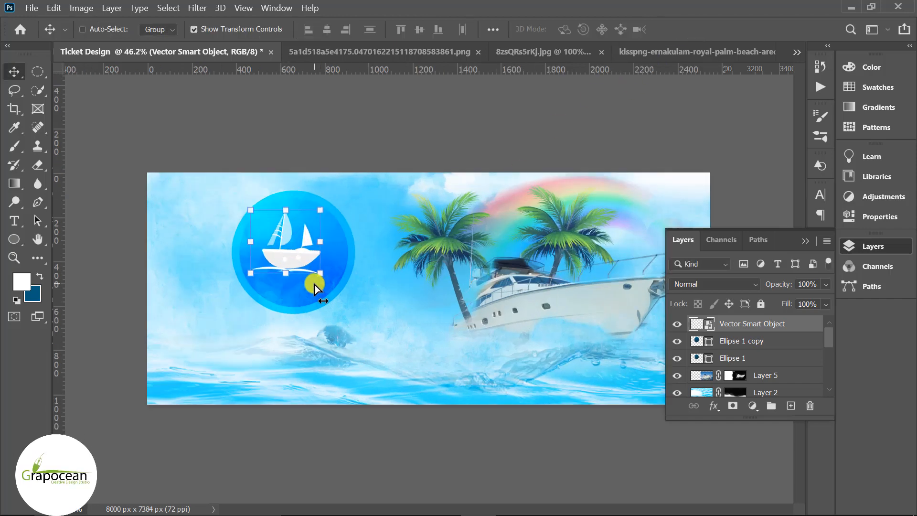
drag(245, 236, 273, 251)
click(376, 309)
scroll(376, 309, up, 1)
scroll(358, 311, down, 7)
scroll(301, 270, up, 5)
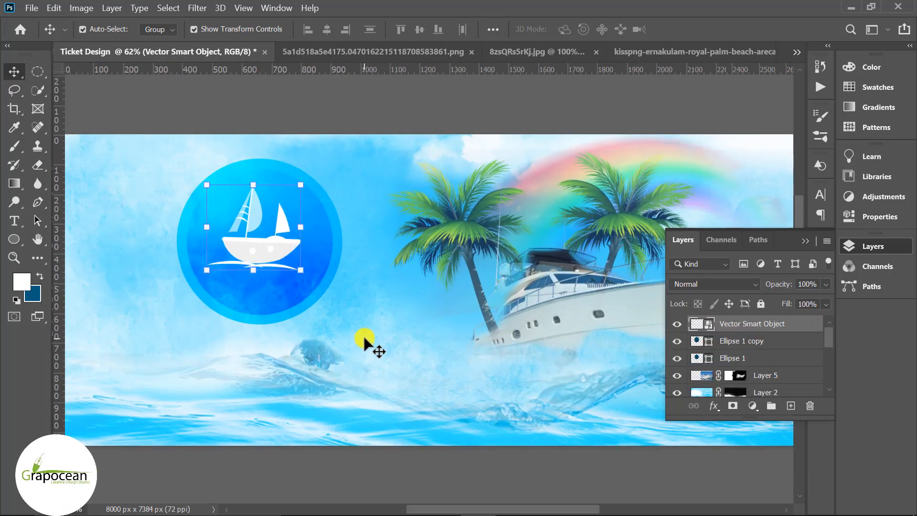
click(310, 290)
scroll(310, 291, up, 1)
scroll(413, 314, down, 5)
click(382, 436)
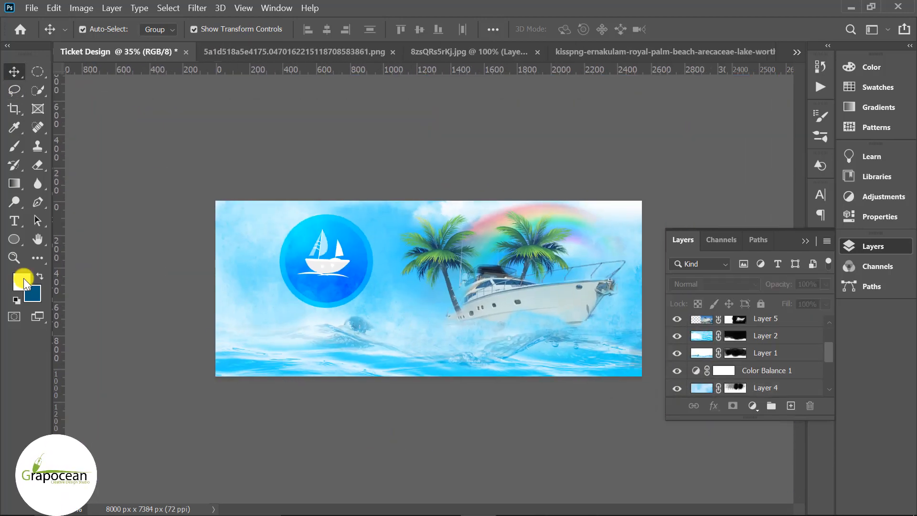
Add the text "SEA PARTY" below the sailboat in white 22 pt The Bold Font.
click(14, 222)
scroll(305, 300, up, 3)
click(287, 295)
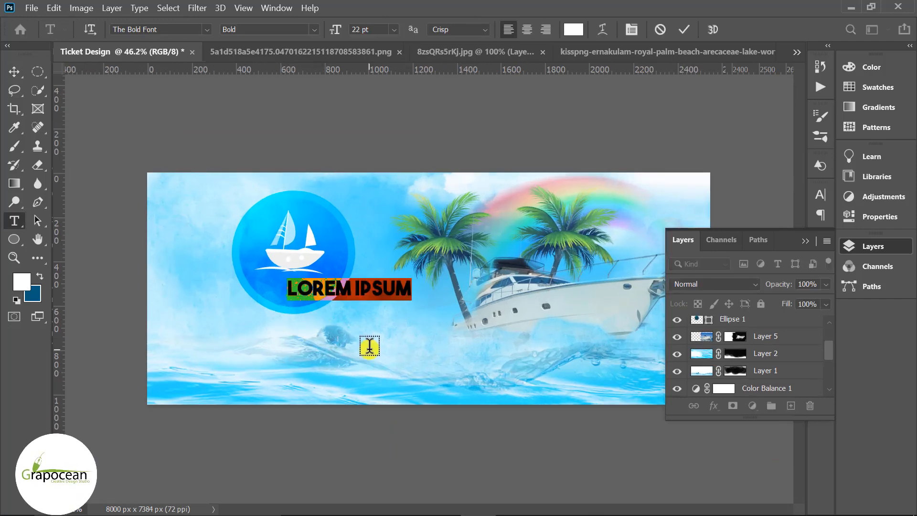
key(BackSpace)
text(SEA)
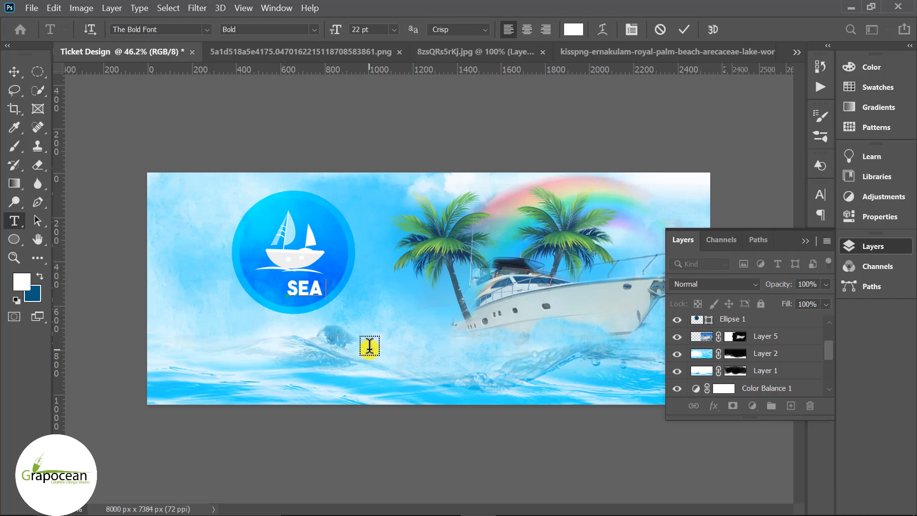
text( PARTY)
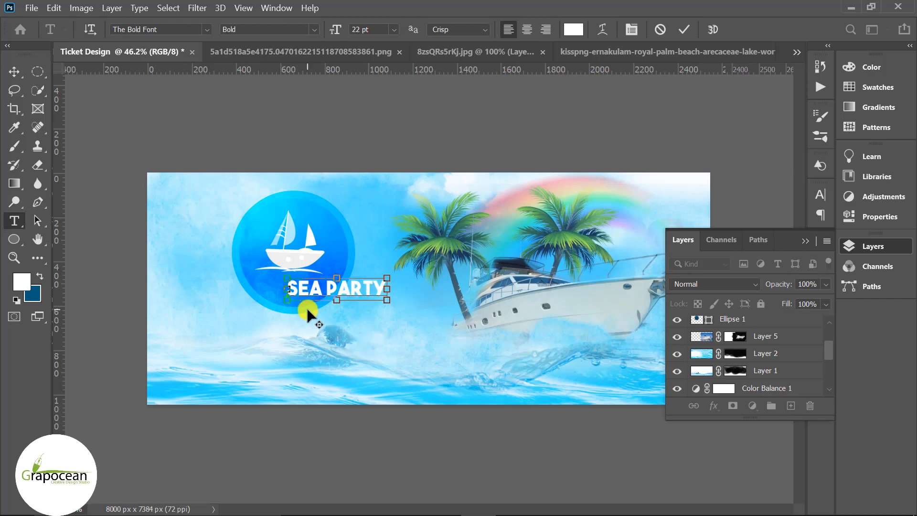
Enlarge the SEA PARTY text to 126.34%, position it centrally below the sailboat, and apply the transform.
scroll(370, 288, up, 2)
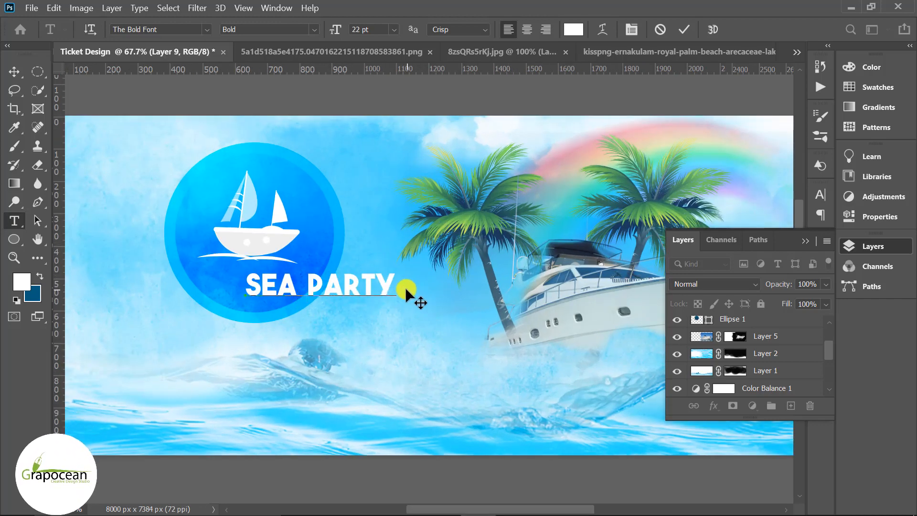
drag(394, 282, 143, 286)
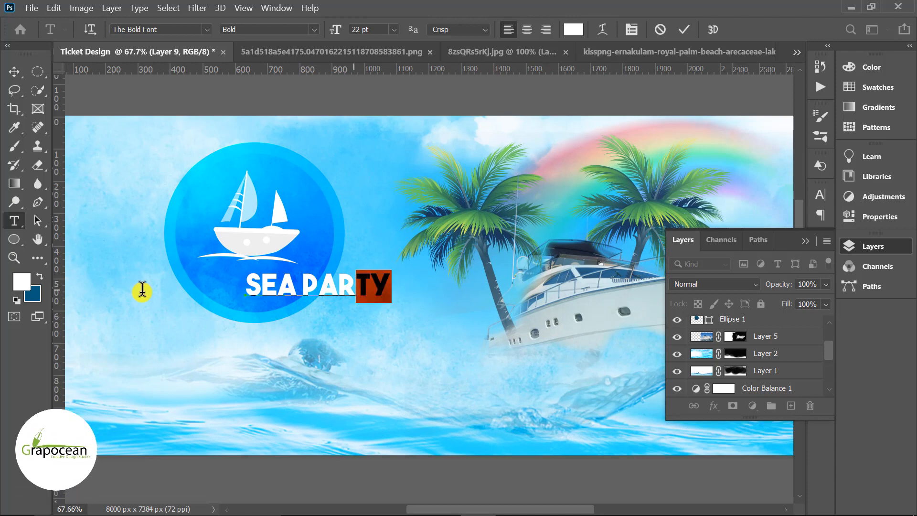
click(14, 72)
mouse_move(313, 292)
mouse_down()
mouse_move(288, 290)
mouse_move(354, 306)
mouse_move(306, 282)
mouse_up()
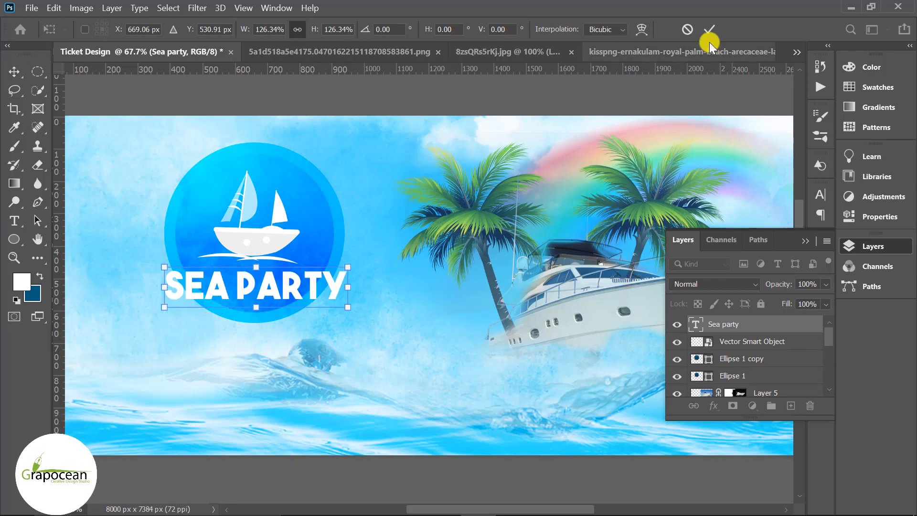
click(709, 29)
Select the sailboat and SEA PARTY text layers together, scale them down to 54.17% inside the circle, and apply the transform.
click(313, 340)
scroll(314, 341, down, 5)
scroll(319, 313, up, 4)
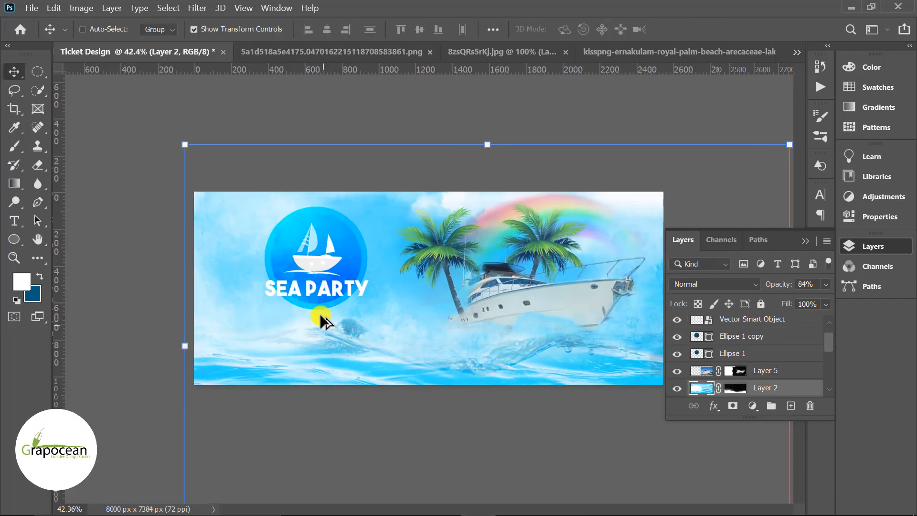
click(285, 250)
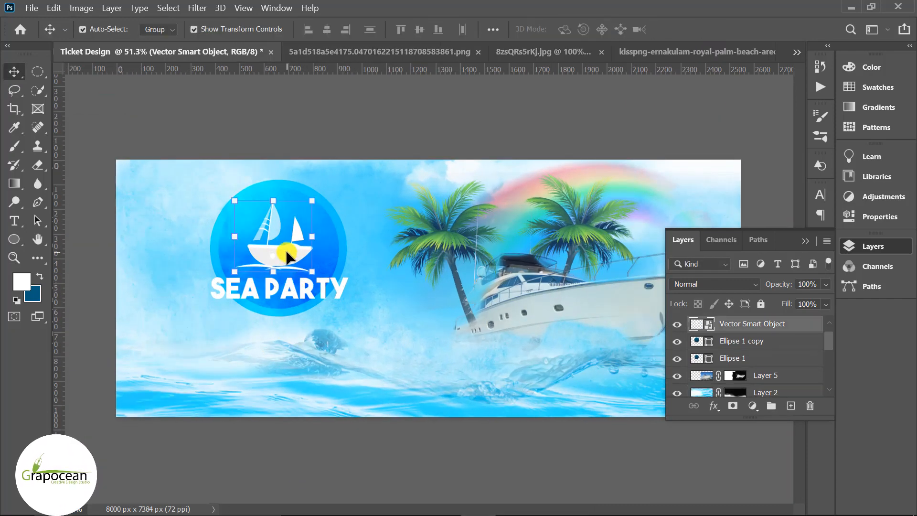
shift+click(746, 348)
shift+click(753, 356)
scroll(751, 356, up, 1)
shift+click(746, 326)
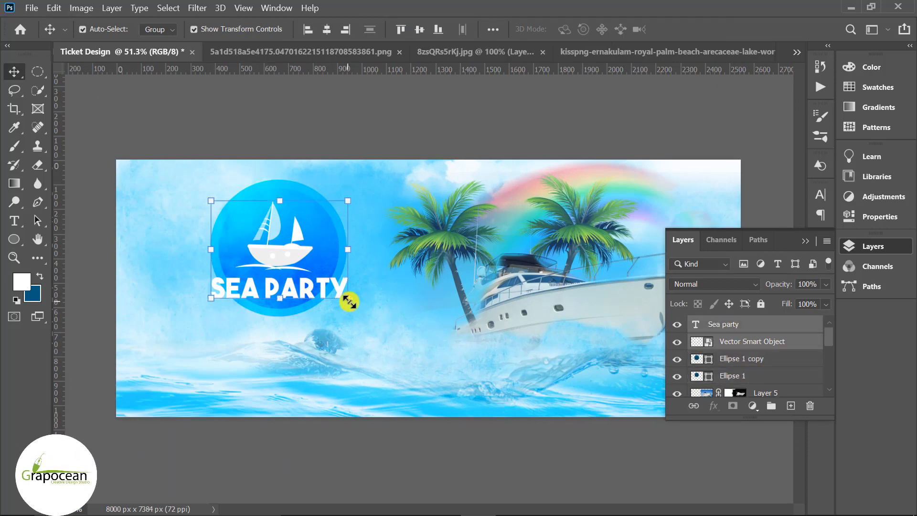
drag(348, 301, 318, 279)
click(708, 30)
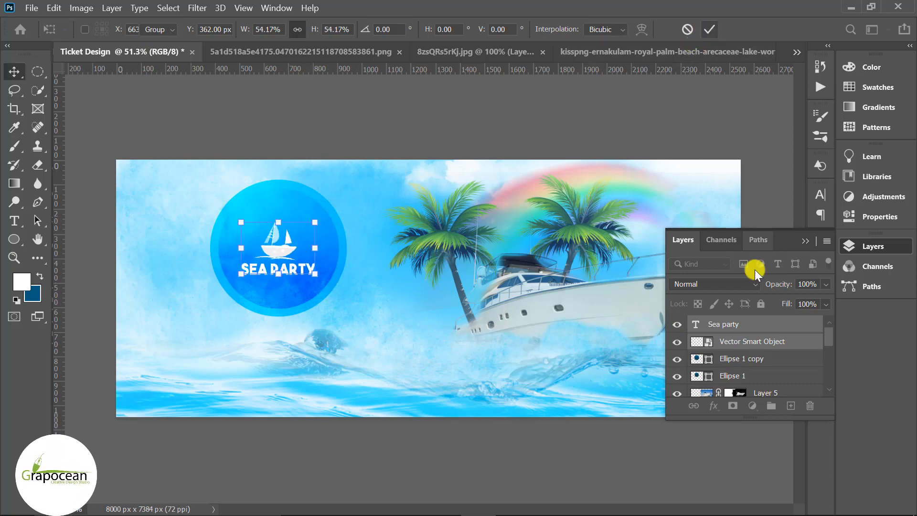
Select both ellipse layers, shrink them together to about 88% around the sailboat and text, and apply the transform.
scroll(753, 342, down, 1)
click(754, 342)
click(360, 330)
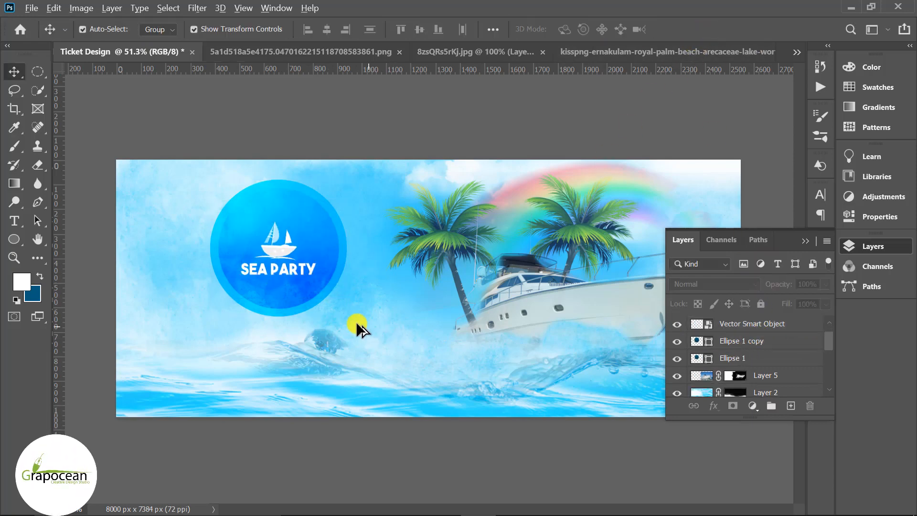
click(745, 345)
shift+click(741, 357)
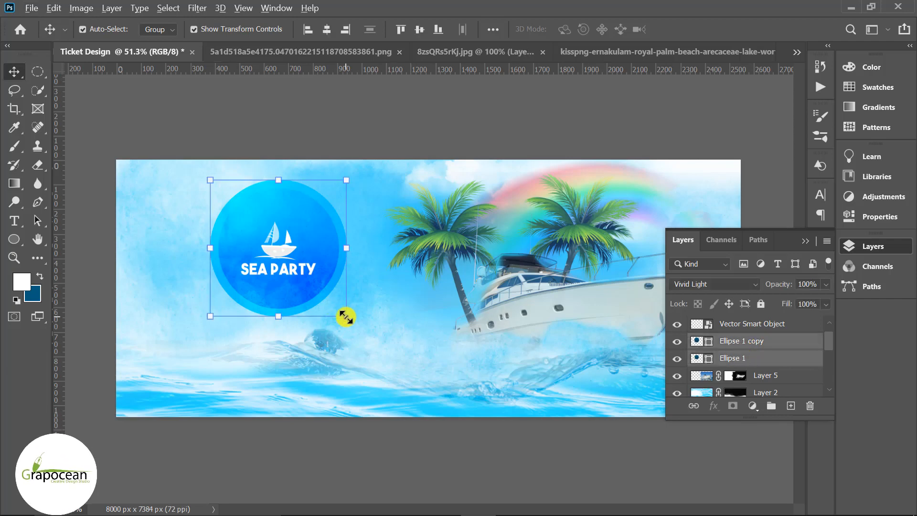
drag(346, 317, 336, 309)
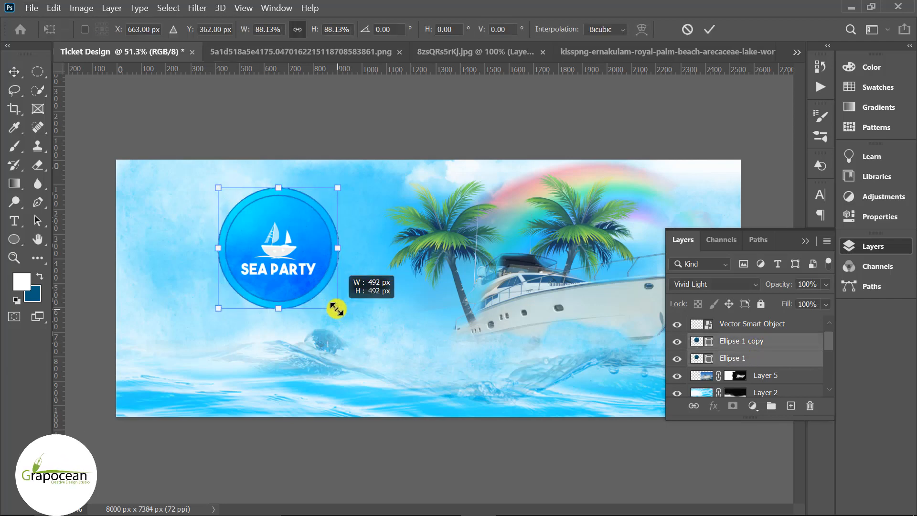
click(704, 28)
Select all four logo layers, move them to the ticket's middle over the first palm, enlarge them to 112.47%, and apply.
scroll(761, 360, up, 1)
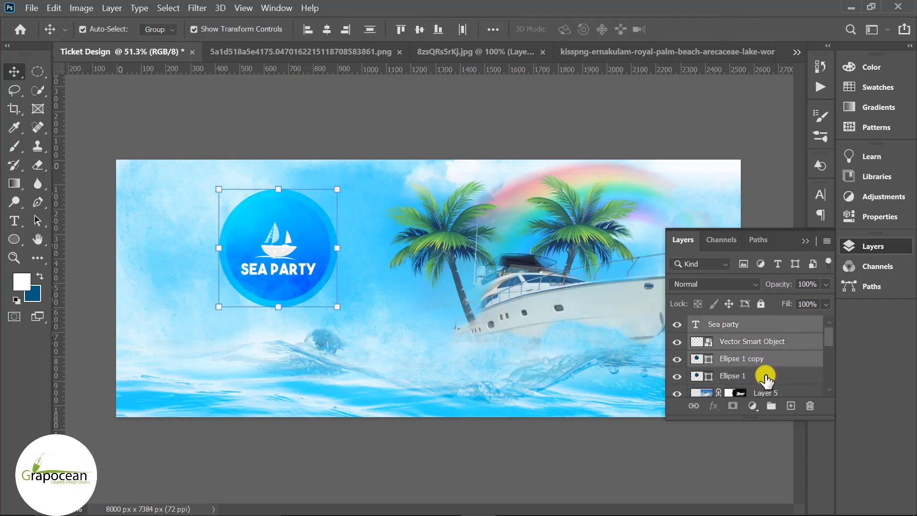
shift+click(764, 376)
click(775, 377)
shift+click(763, 324)
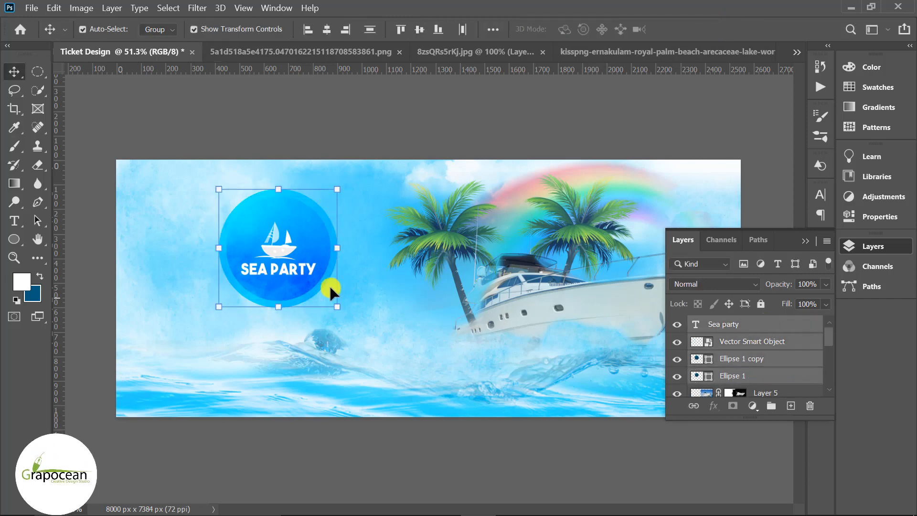
drag(329, 285, 428, 324)
drag(480, 366, 483, 372)
mouse_move(431, 334)
mouse_down()
mouse_move(578, 333)
mouse_move(574, 320)
mouse_move(443, 330)
mouse_up()
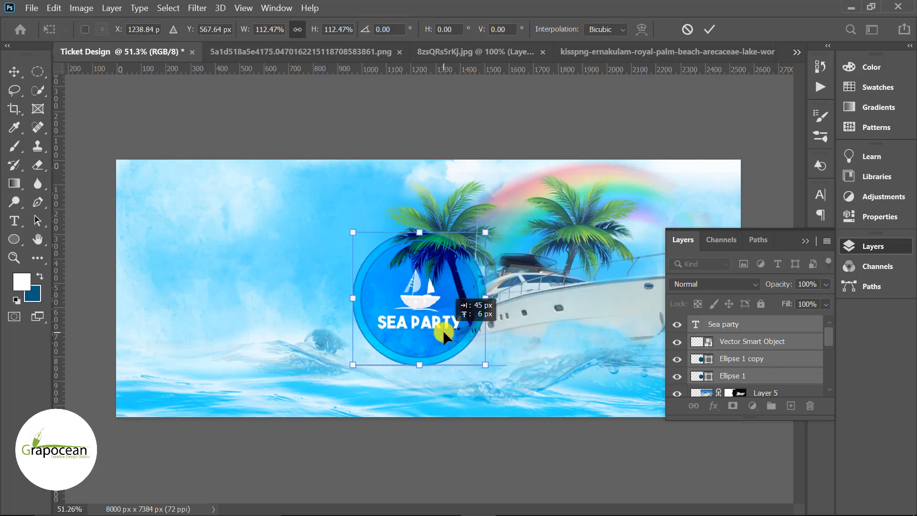
click(709, 30)
Reselect the four logo layers, enlarge them to 108.64%, centre them horizontally near the ticket's lower edge, and apply.
scroll(497, 310, down, 5)
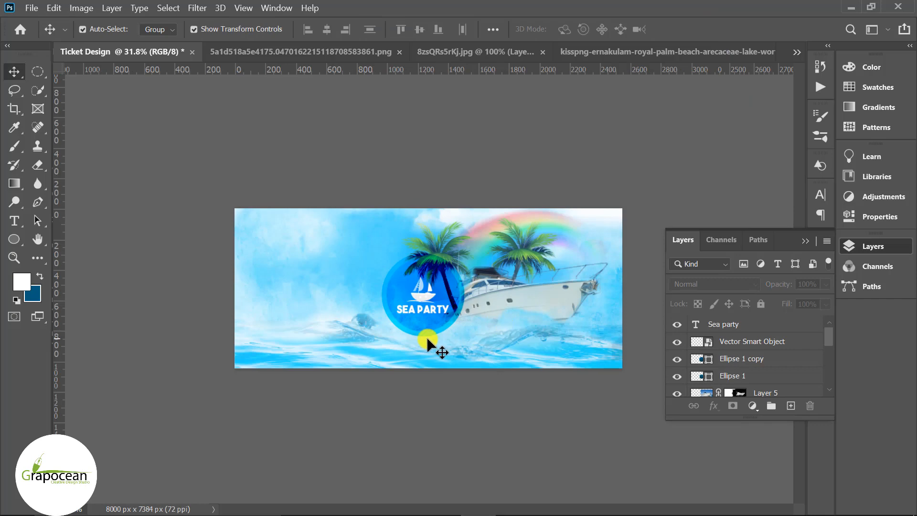
scroll(428, 340, up, 6)
click(757, 326)
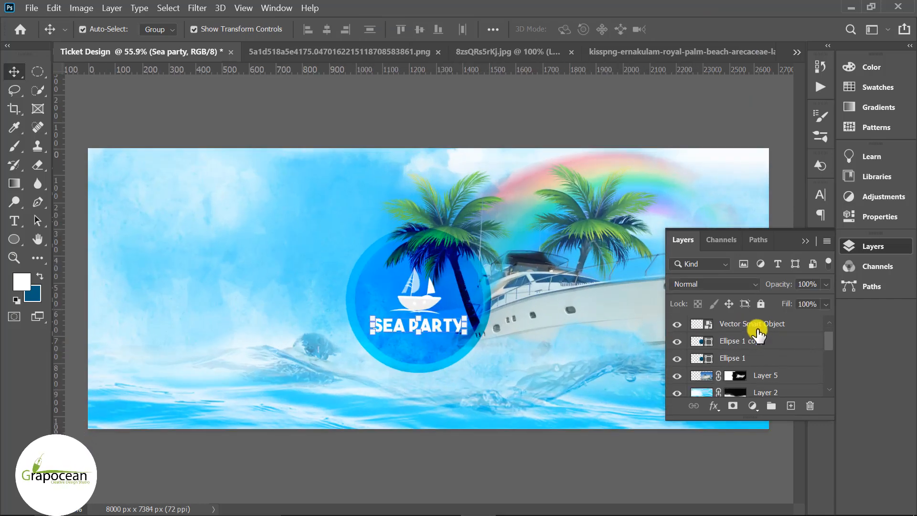
click(762, 343)
click(757, 326)
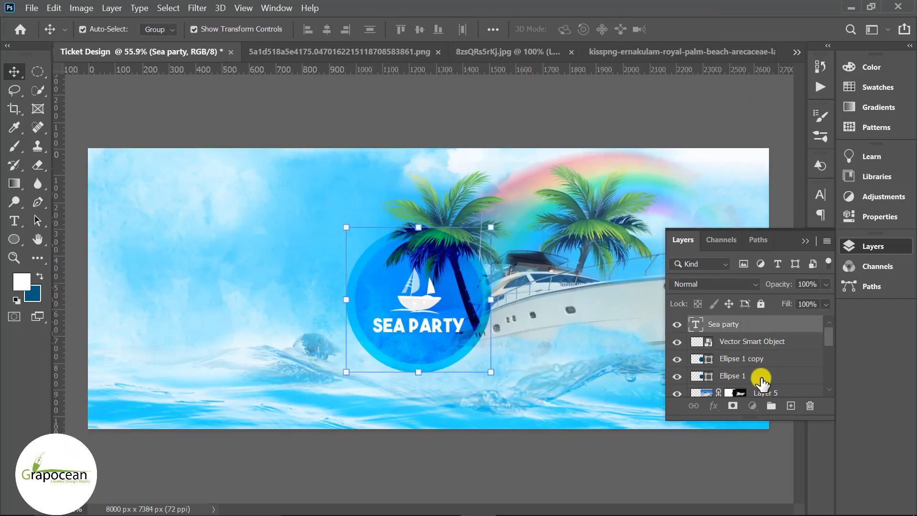
shift+click(762, 377)
drag(425, 334, 468, 363)
scroll(522, 357, down, 1)
scroll(522, 357, down, 5)
drag(437, 350, 436, 342)
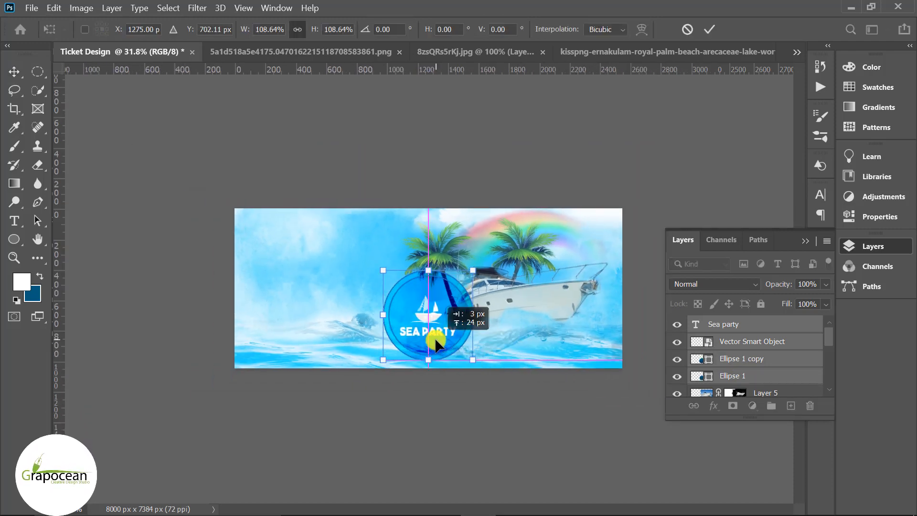
click(706, 30)
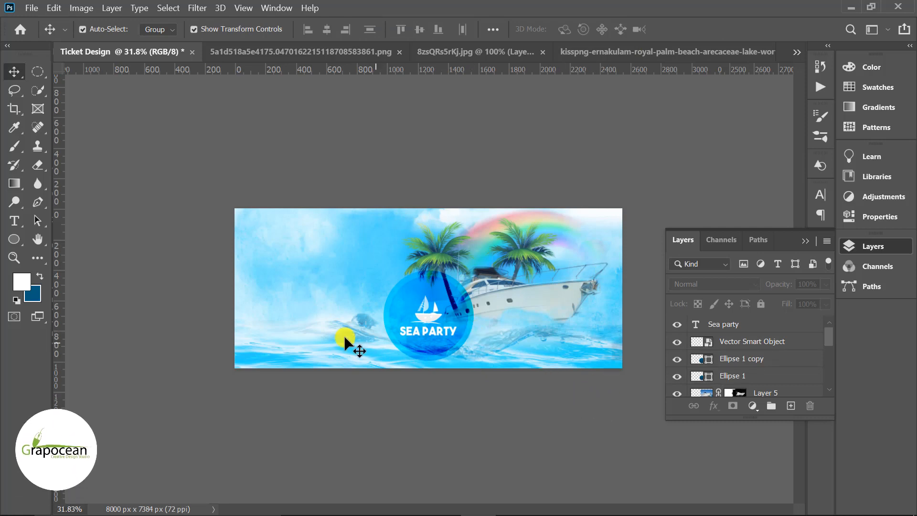
Add the text "$25 TICKETS" in white 22 pt The Bold Font over the sky in the ticket's upper-left area.
key(ctrl+plus)
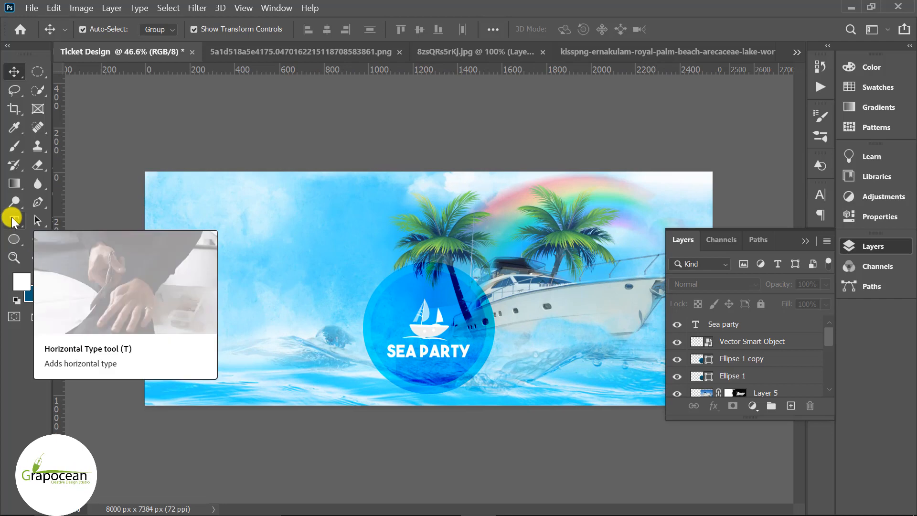
click(15, 221)
click(213, 210)
key(BackSpace)
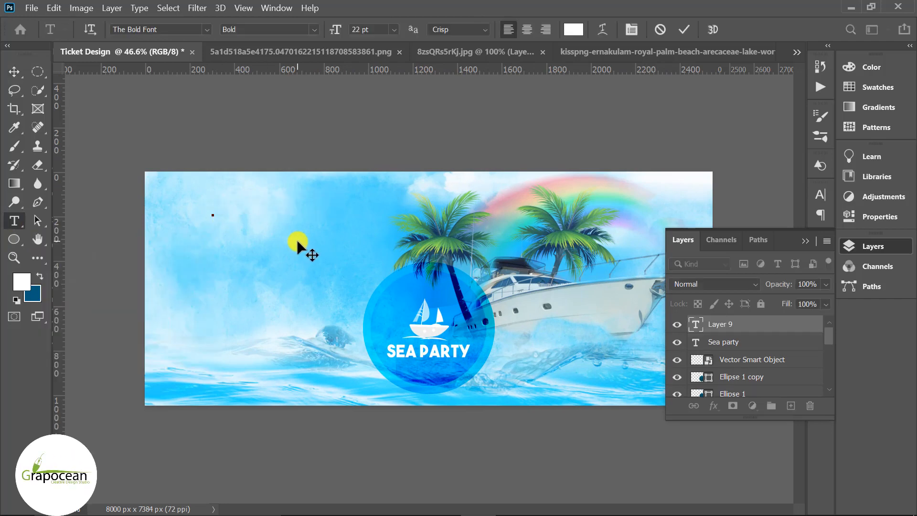
text(25)
key(Home)
text($25 T)
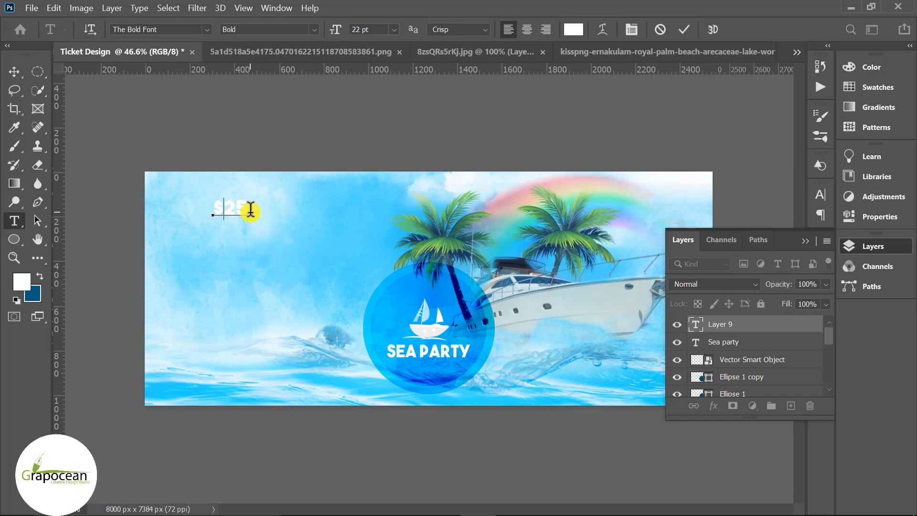
text(IC)
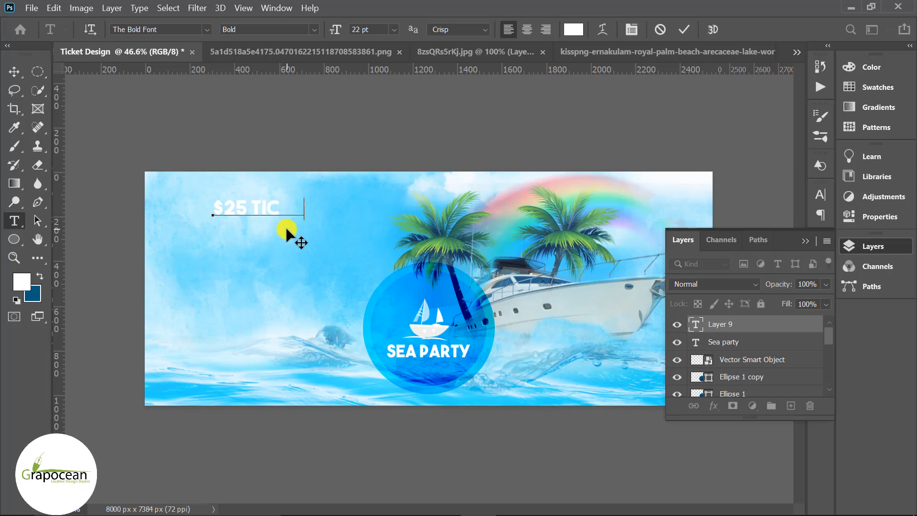
text(KETS)
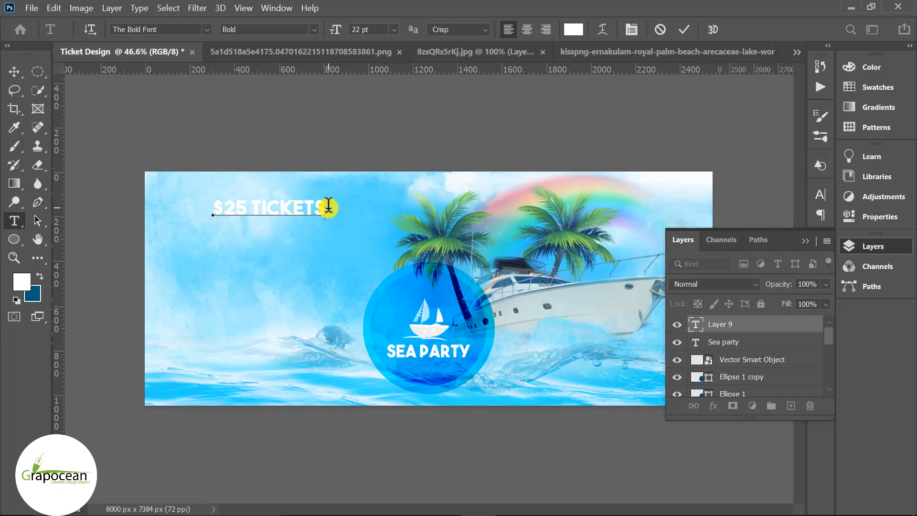
key(ctrl+a)
click(14, 72)
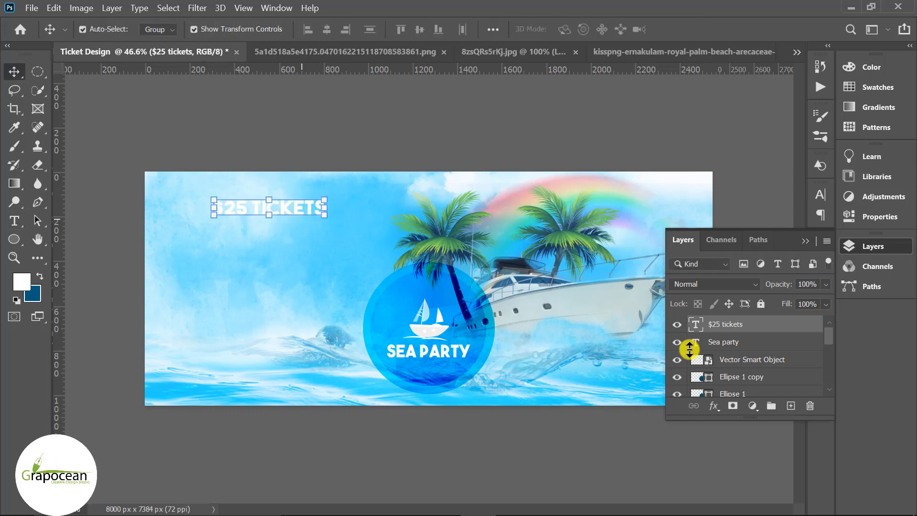
Apply a Gradient Overlay with a bright blue preset from the Blues group to the $25 TICKETS text, then deselect it.
right_click(790, 323)
click(758, 328)
right_click(760, 322)
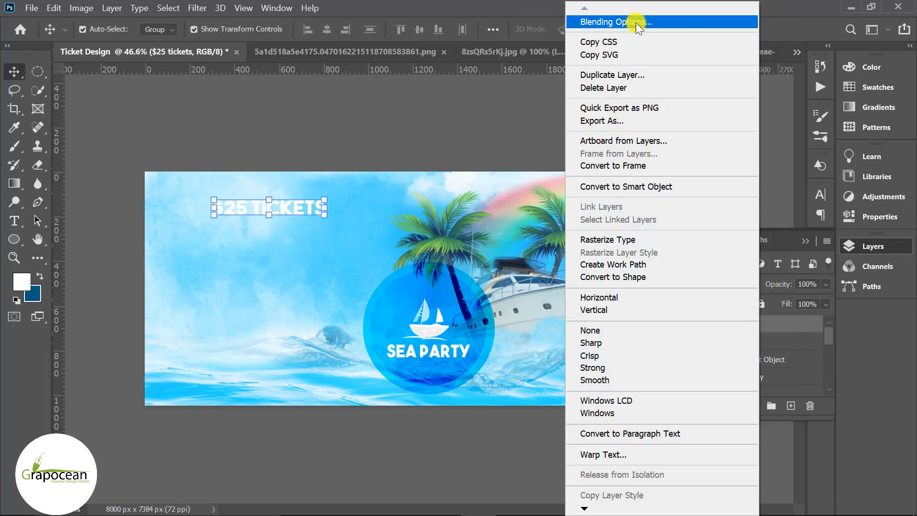
click(635, 22)
click(385, 352)
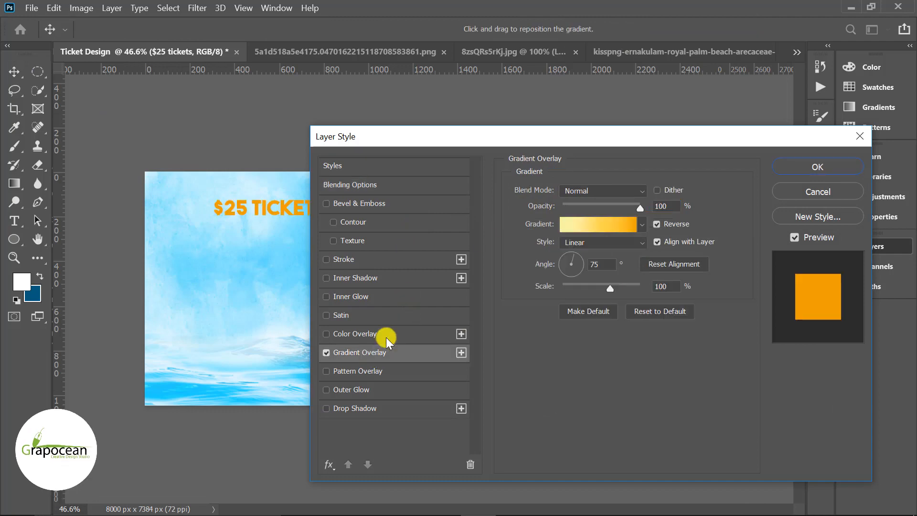
drag(626, 136, 792, 164)
click(806, 252)
click(791, 344)
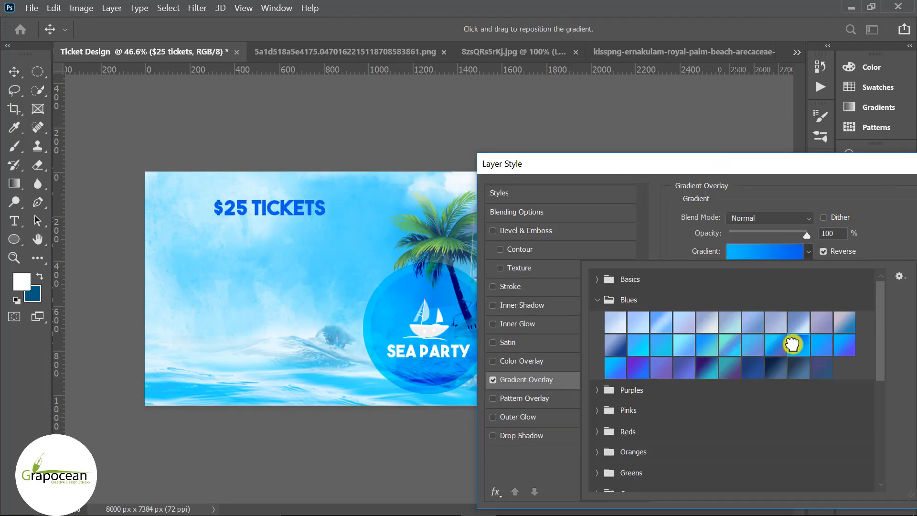
click(853, 178)
click(849, 244)
click(827, 241)
click(225, 419)
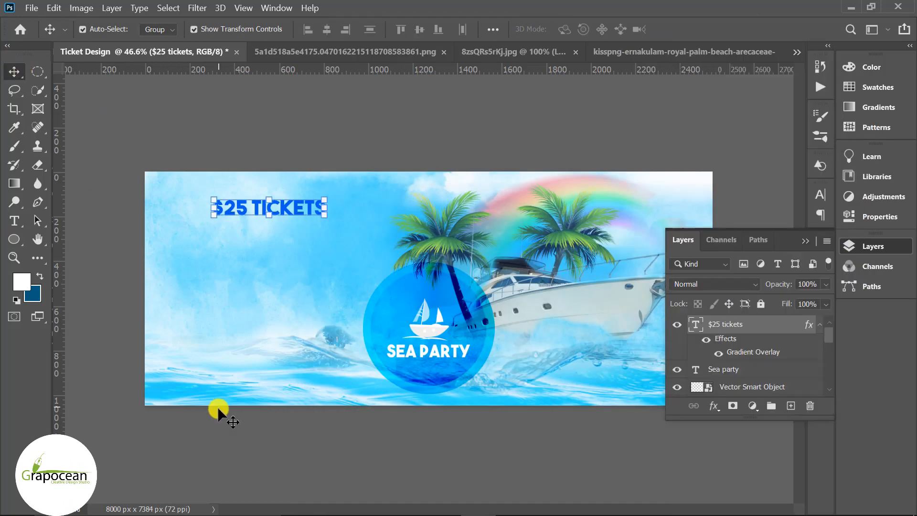
Draw a rounded rectangle about 689 x 70 px with a 31 px corner radius directly below the $25 TICKETS text.
right_click(14, 237)
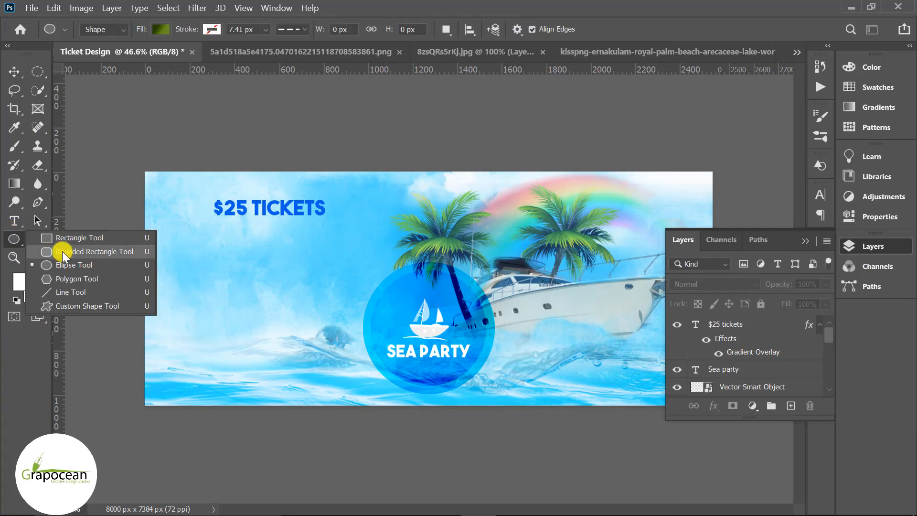
click(76, 251)
drag(190, 220, 345, 235)
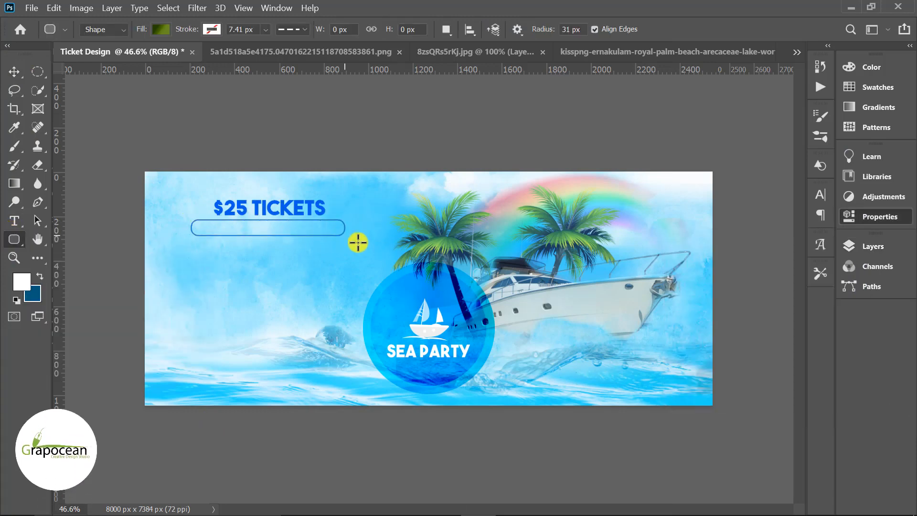
Try a golden-brown gradient, no fill, a light orange and the Light Yellow swatch as the rounded rectangle's fill.
click(158, 29)
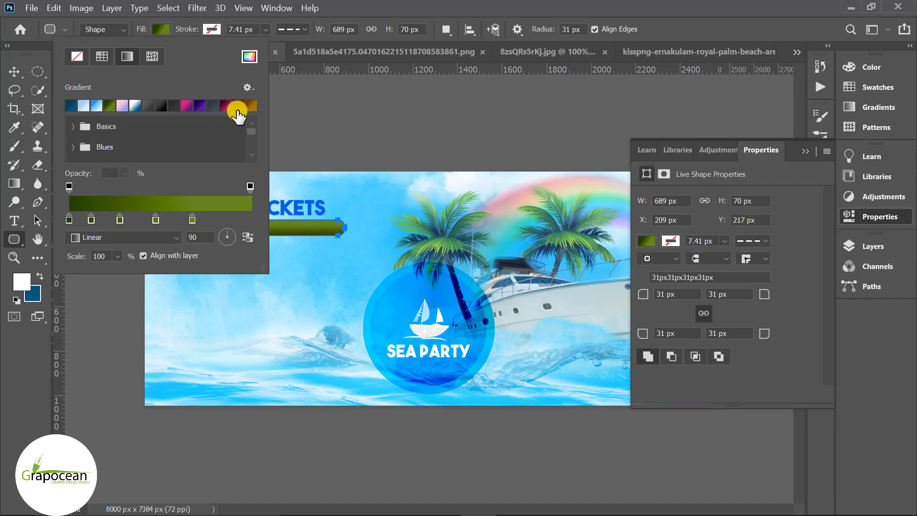
click(238, 107)
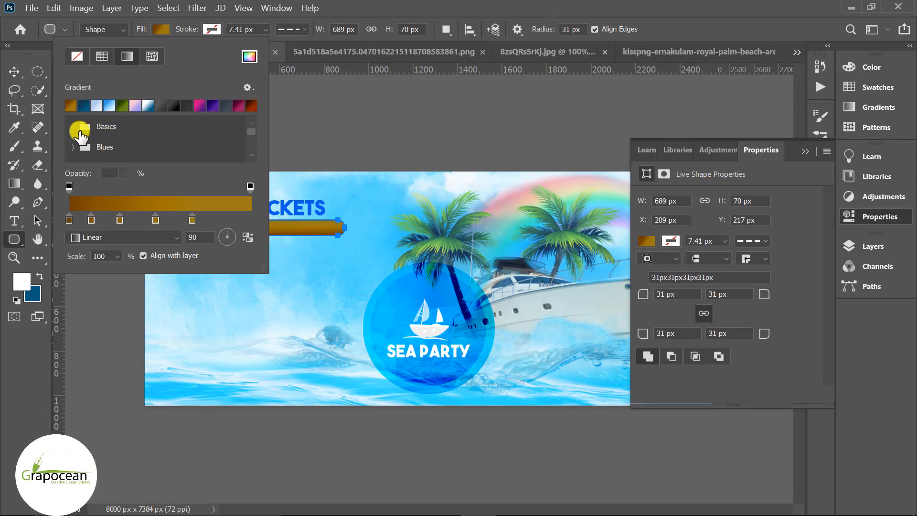
click(81, 55)
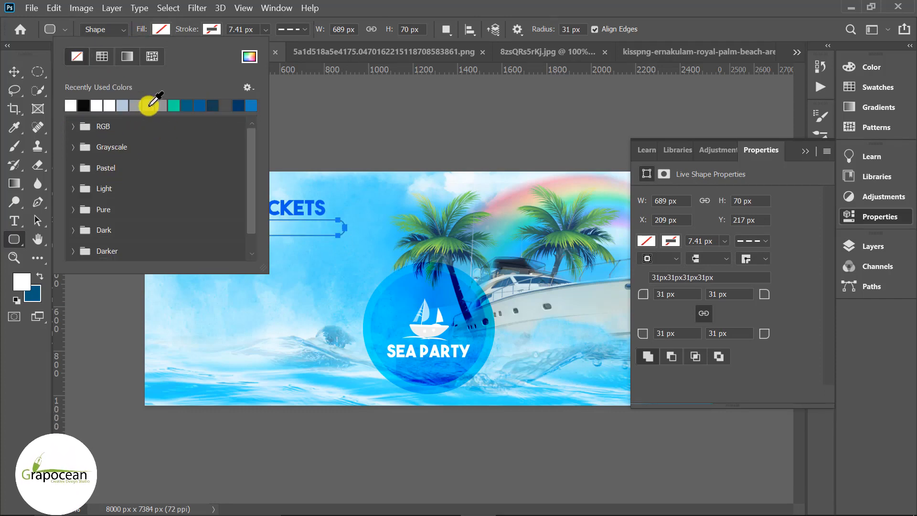
scroll(107, 166, down, 1)
scroll(104, 173, up, 1)
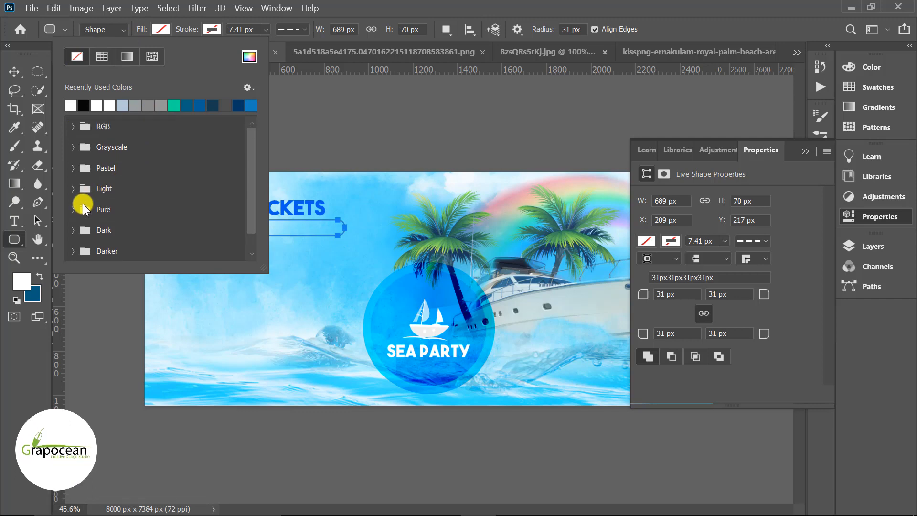
click(72, 188)
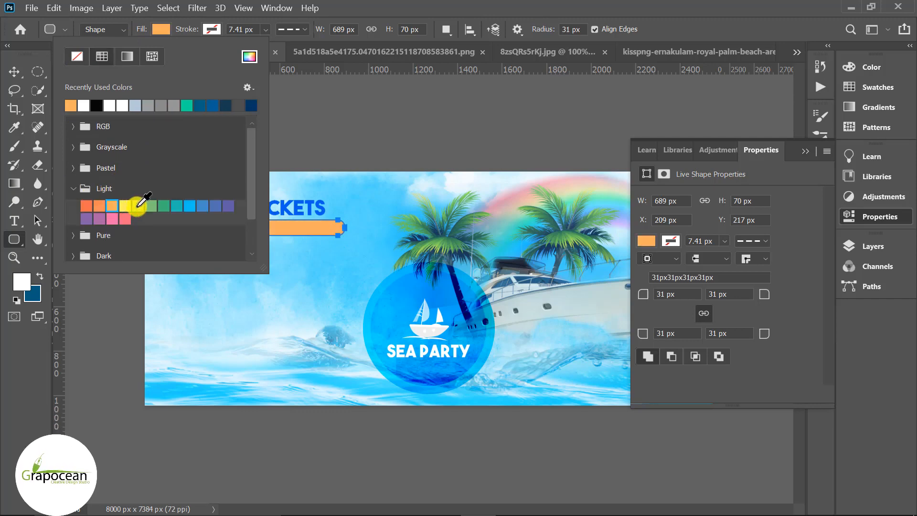
click(124, 206)
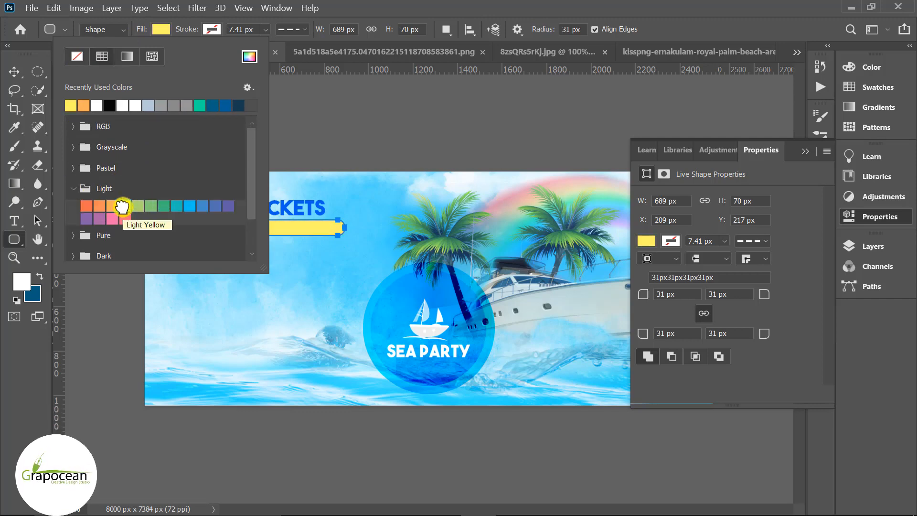
Fill the rounded rectangle with a solid vivid orange based on the light orange swatch, and deselect it.
click(85, 105)
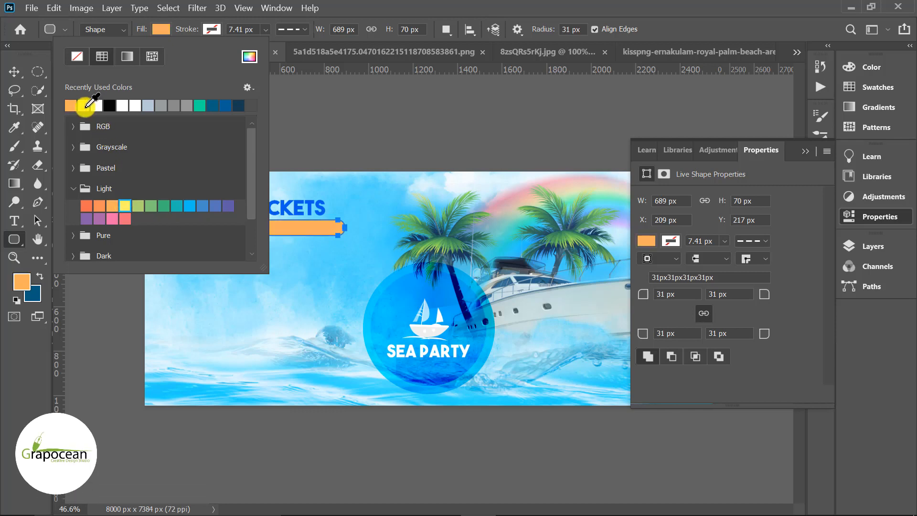
click(249, 56)
click(728, 172)
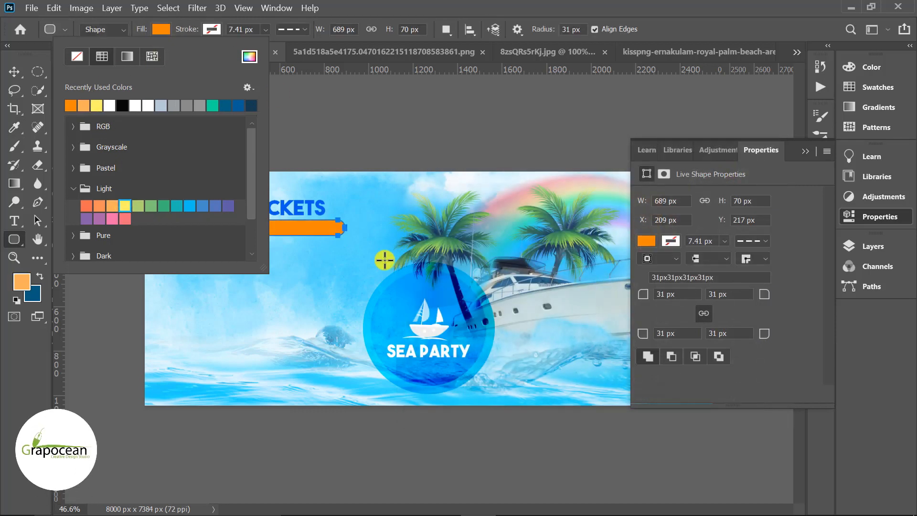
click(13, 74)
click(68, 249)
Add the text "OPEN DOOR AT 05-00" in 22 pt The Bold Font over the orange bar.
click(11, 220)
scroll(184, 276, up, 3)
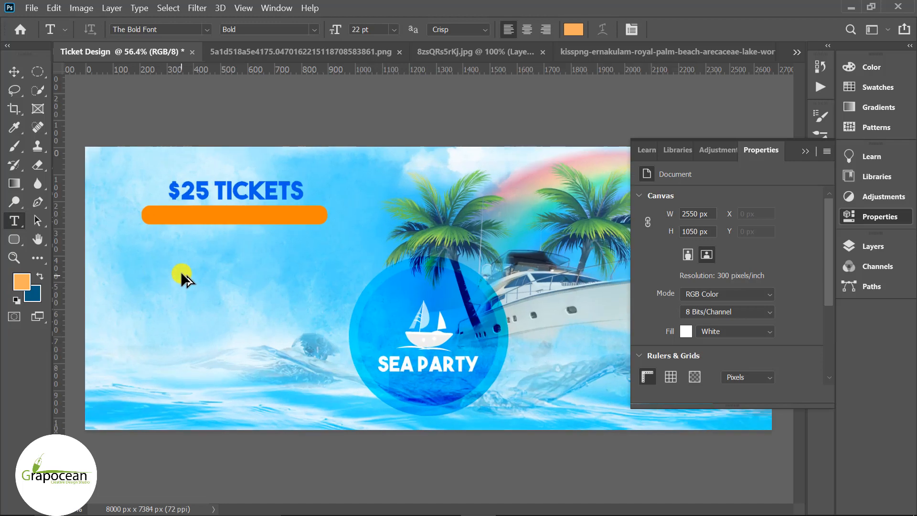
click(209, 224)
text(OPENT)
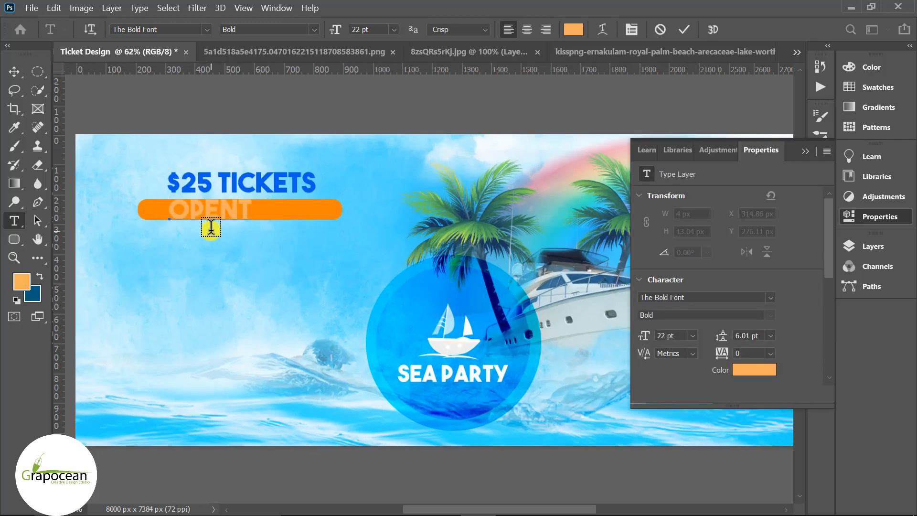
key(BackSpace)
text( DOOR)
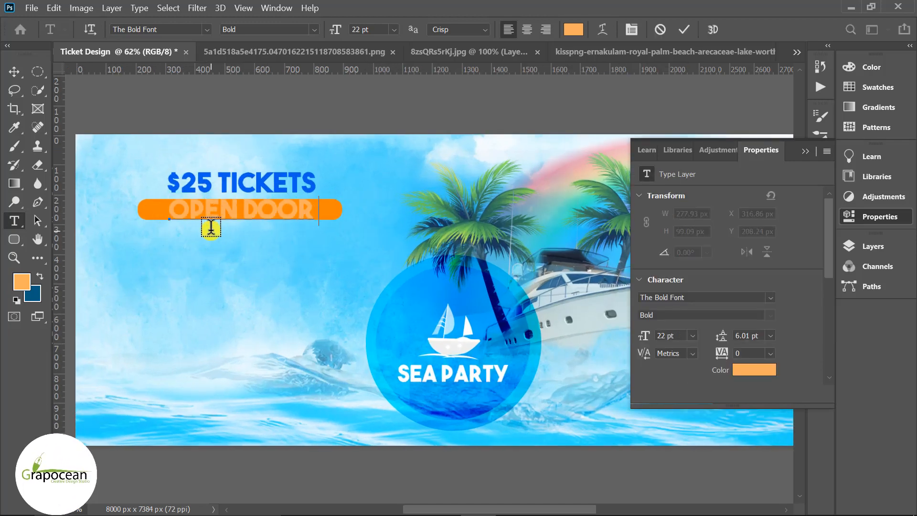
text( AT 05-)
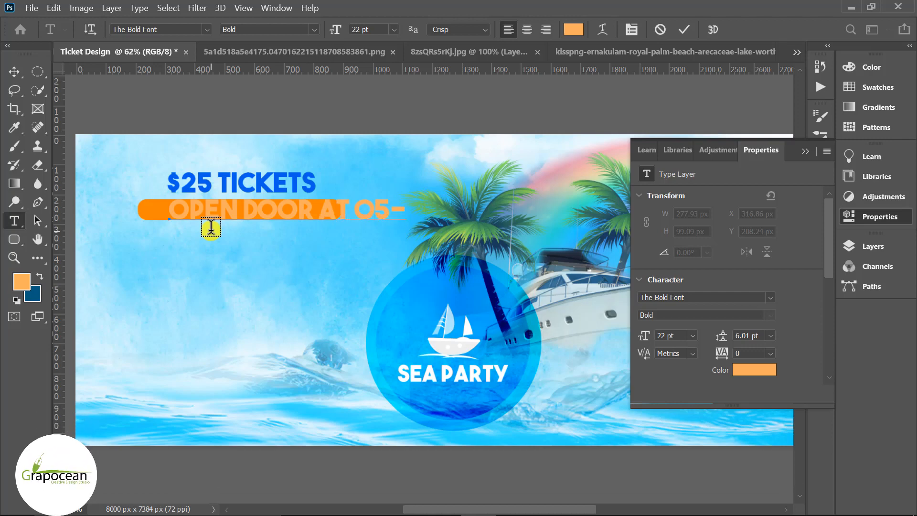
text(00)
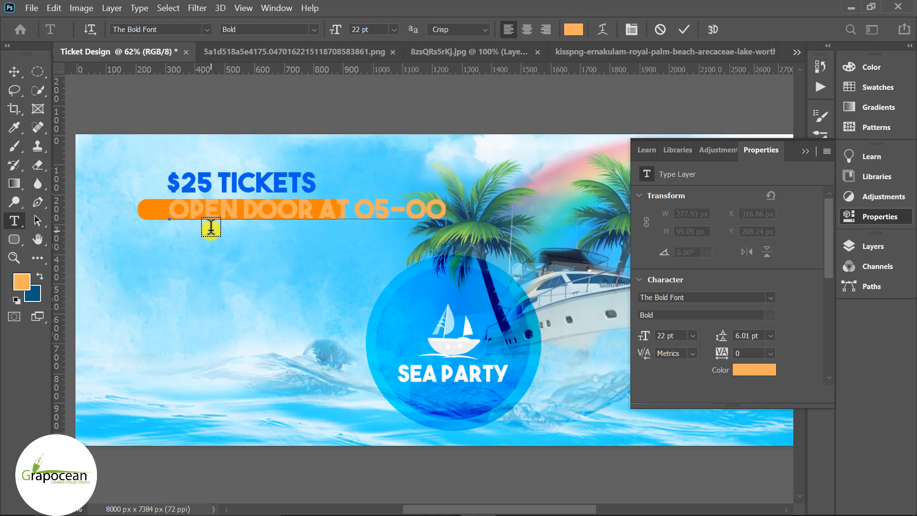
Replace the "05-00" at the end of the orange bar's text with "SUNDAY".
key(BackSpace)
key(BackSpace)
key(BackSpace)
key(BackSpace)
key(BackSpace)
key(BackSpace)
key(BackSpace)
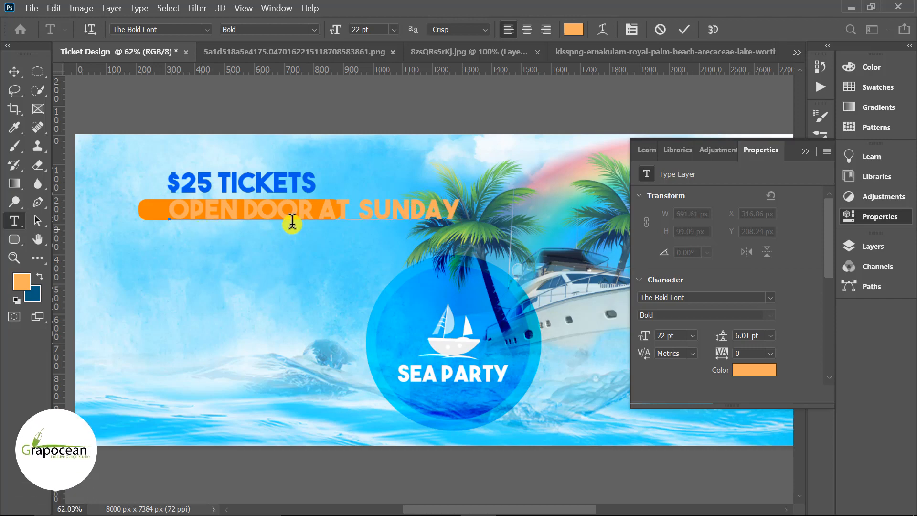
Set the whole OPEN DOOR AT SUNDAY text in Myriad Pro Bold with All Caps.
drag(458, 210, 356, 81)
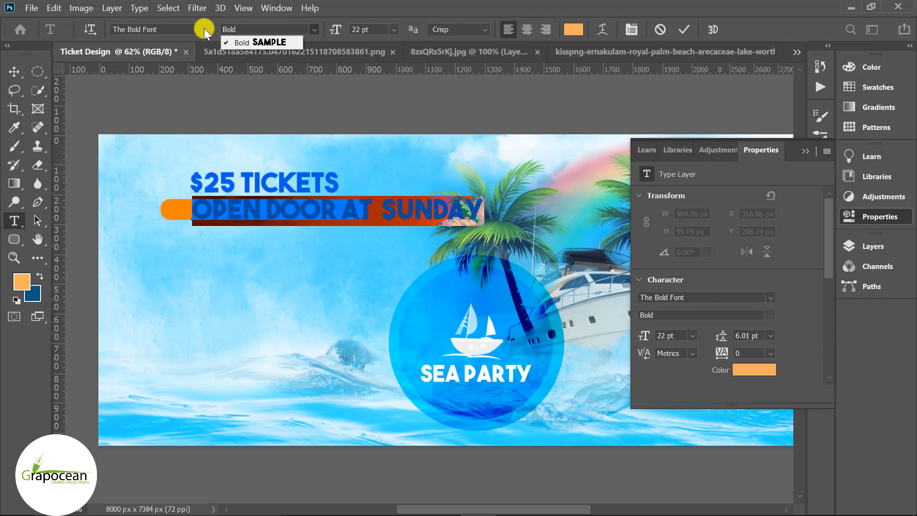
click(206, 28)
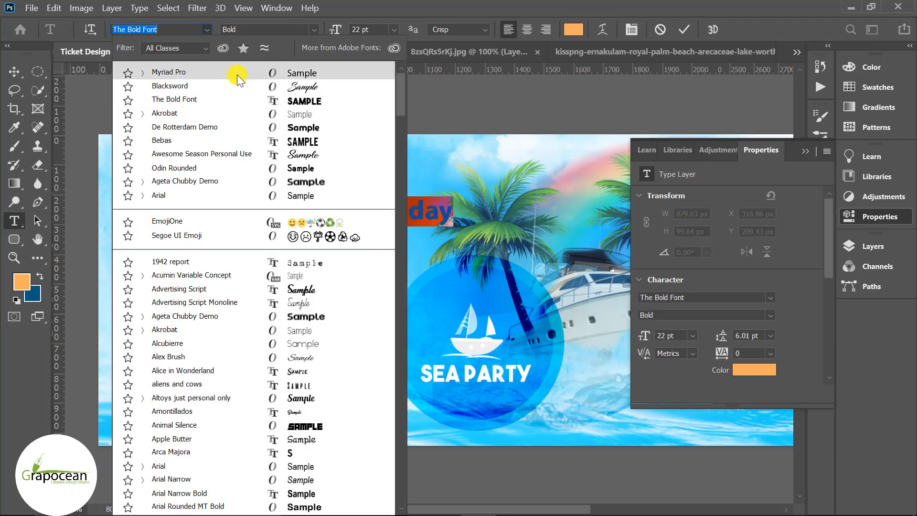
click(237, 75)
click(807, 150)
click(820, 195)
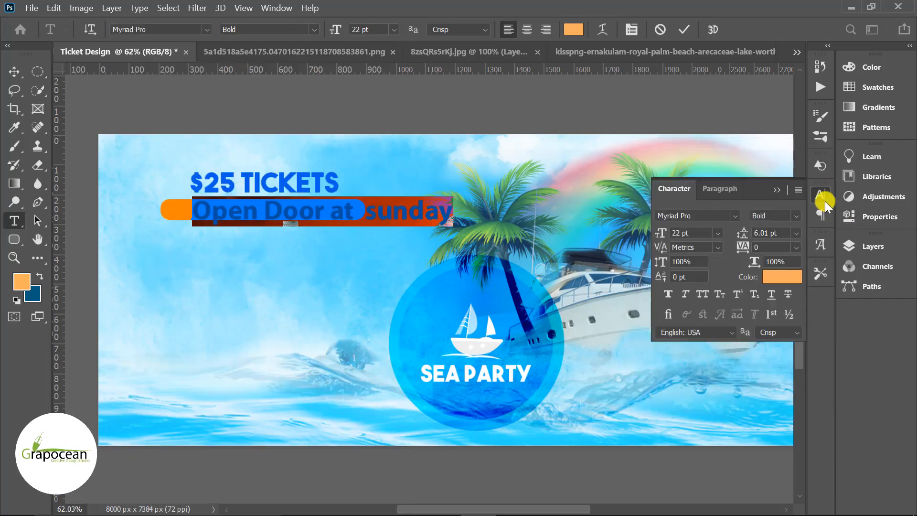
click(700, 294)
Reduce the OPEN DOOR AT SUNDAY text to 11 pt and centre it inside the orange bar.
drag(346, 30, 332, 33)
drag(314, 216, 313, 213)
scroll(328, 280, down, 2)
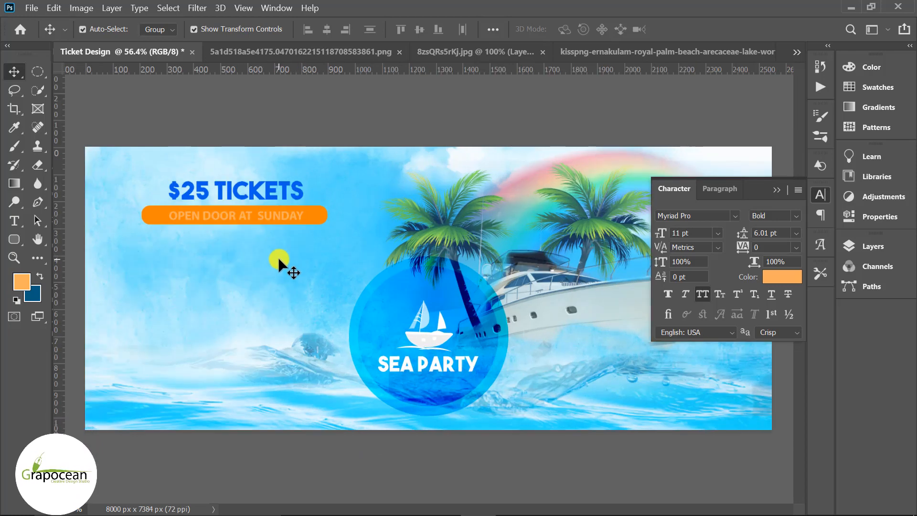
scroll(234, 248, up, 2)
right_click(14, 239)
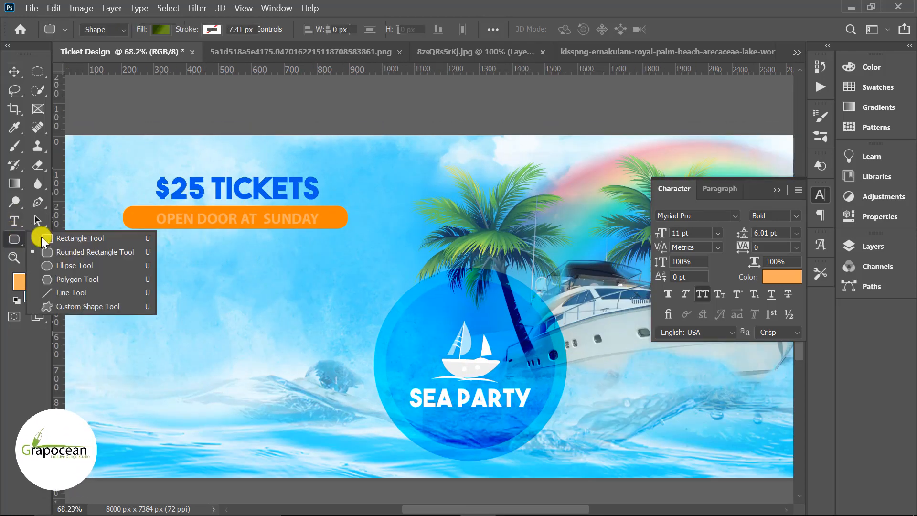
click(41, 240)
right_click(15, 240)
click(79, 240)
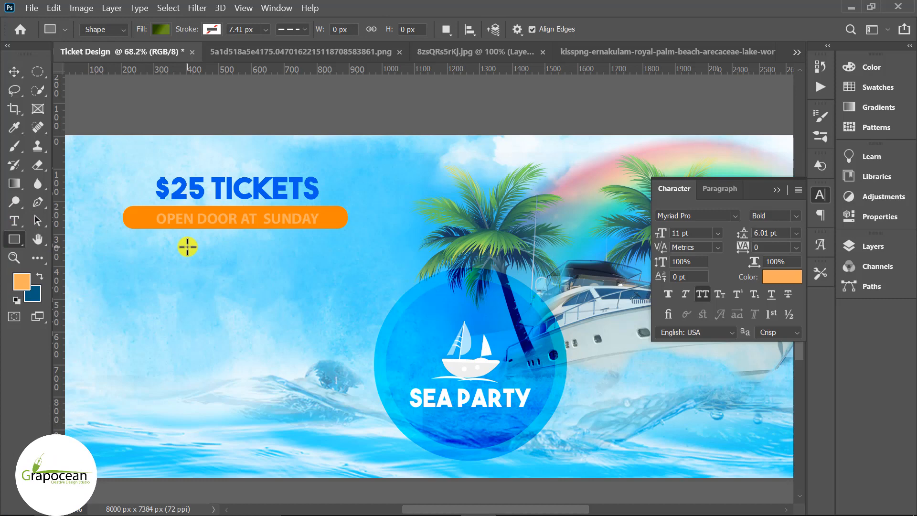
key(v)
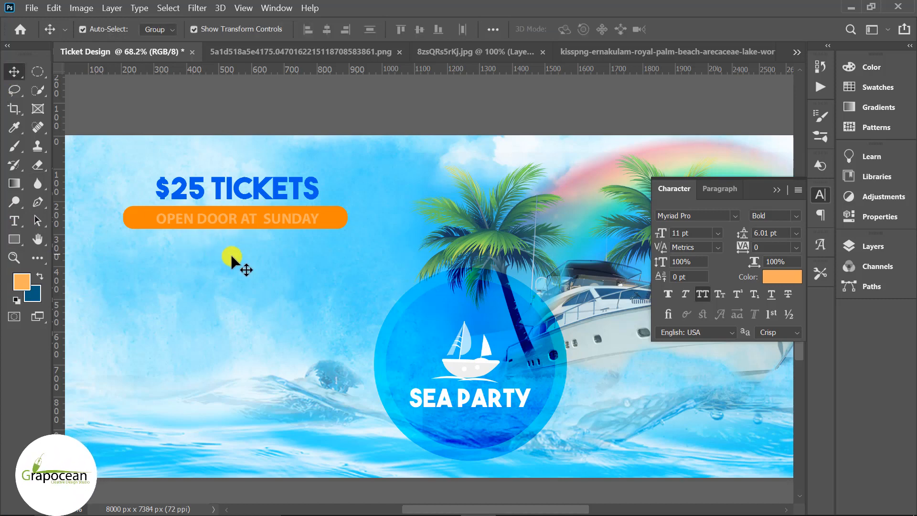
scroll(234, 249, up, 2)
click(239, 202)
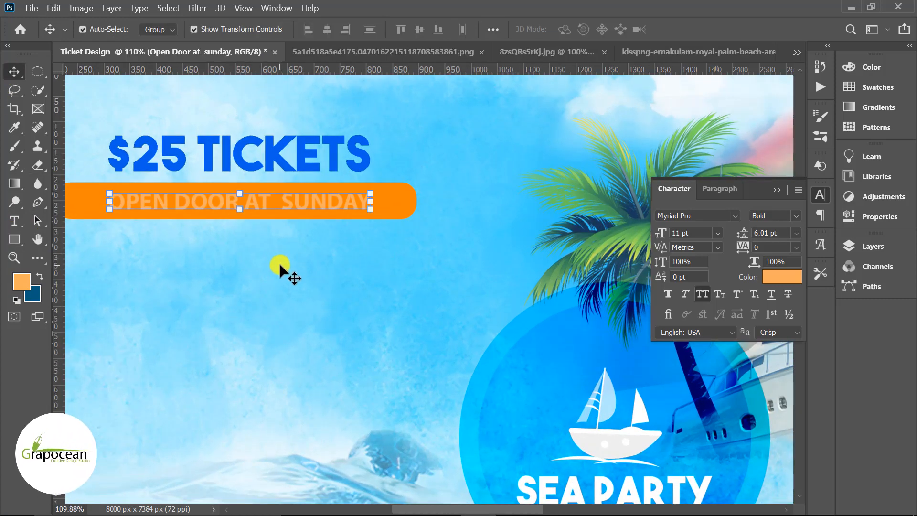
click(14, 220)
click(209, 262)
text(www.grapocean)
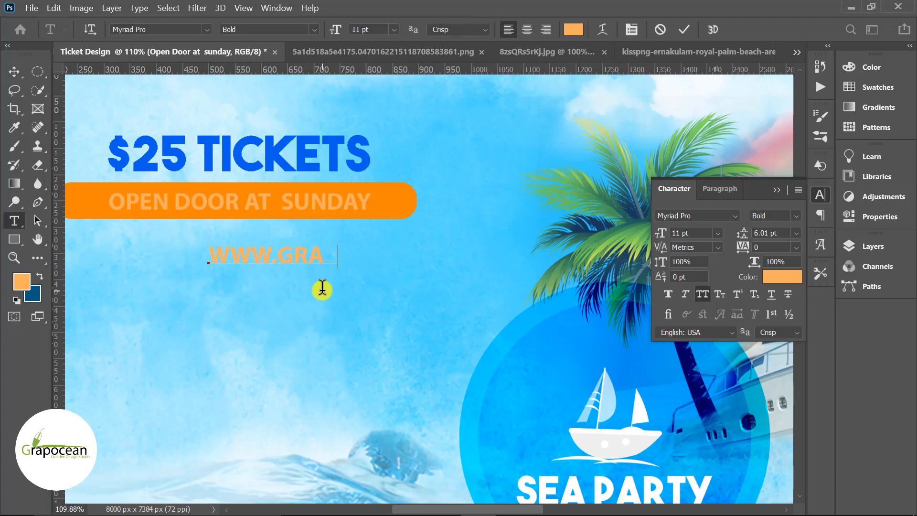
text(.com)
Format the web address text as Regular weight without All Caps and colour it white.
key(ctrl+a)
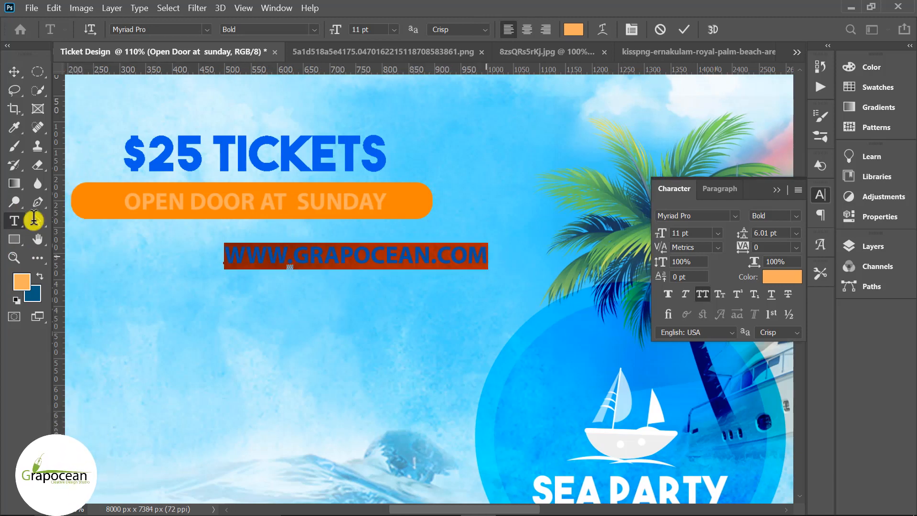
click(318, 29)
click(267, 44)
click(702, 293)
click(573, 29)
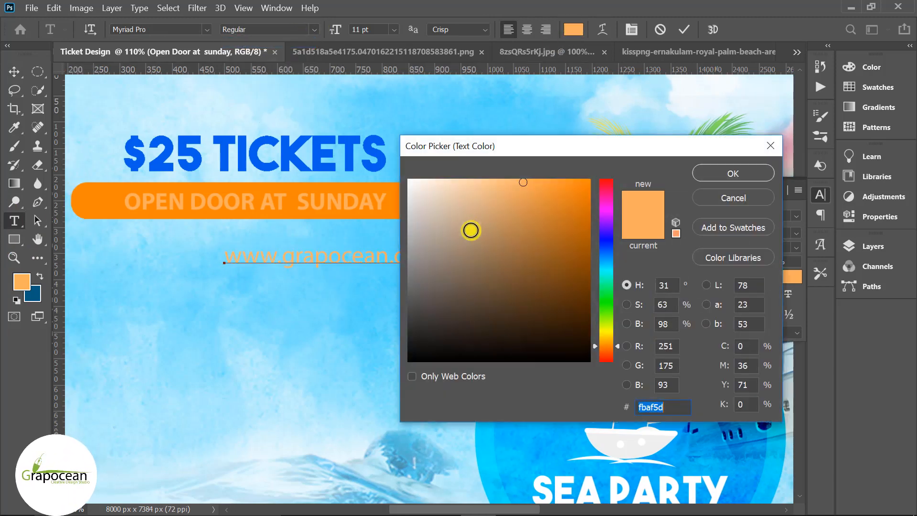
click(746, 174)
Move the web address directly beneath the orange bar, centred on it, and deselect it.
click(14, 72)
drag(327, 263, 252, 243)
click(287, 309)
scroll(306, 321, down, 11)
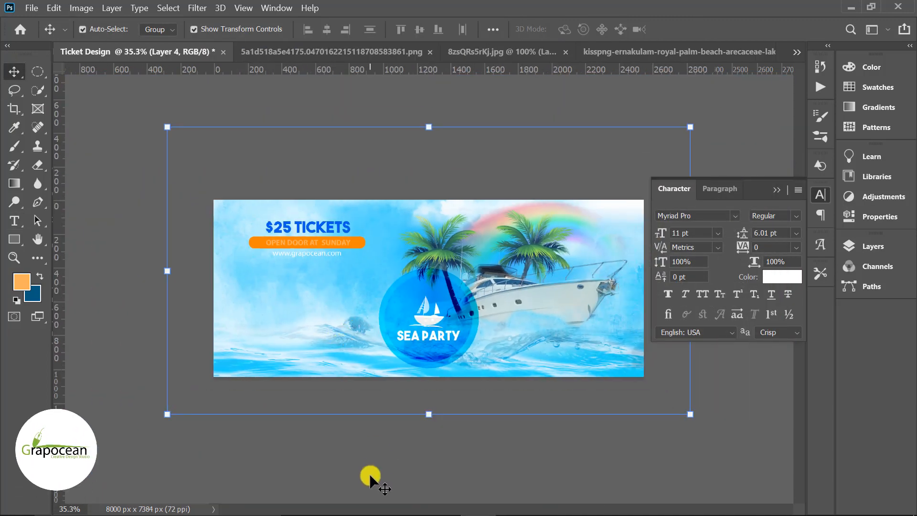
click(369, 474)
Draw a square-cornered rectangle about 470 x 48 px over the web address and fill it with a dark blue recent colour.
scroll(324, 268, up, 7)
scroll(282, 206, up, 2)
click(14, 239)
right_click(14, 242)
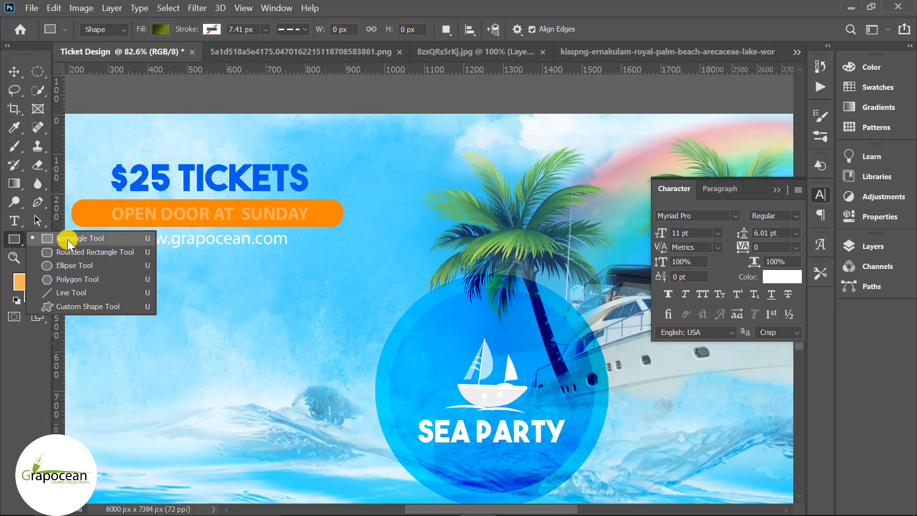
click(67, 240)
mouse_move(111, 230)
mouse_down()
mouse_move(220, 258)
mouse_move(297, 249)
mouse_up()
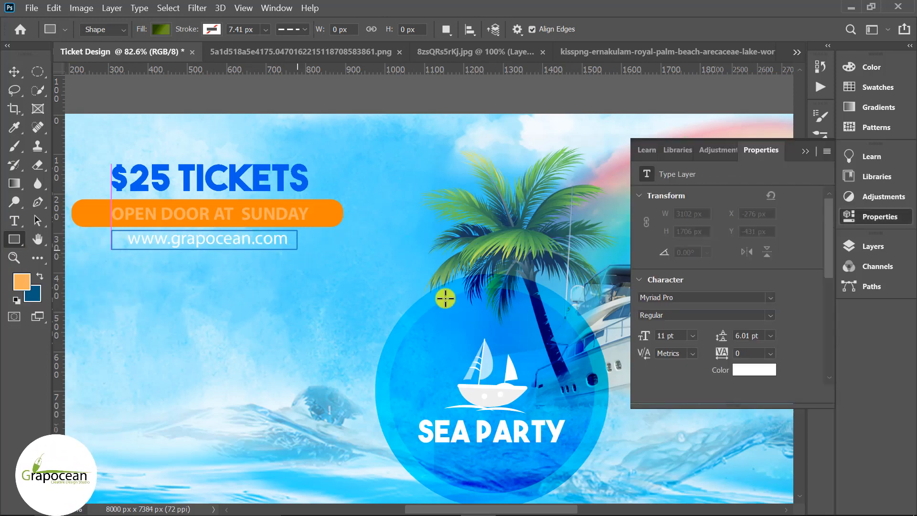
click(160, 29)
click(78, 56)
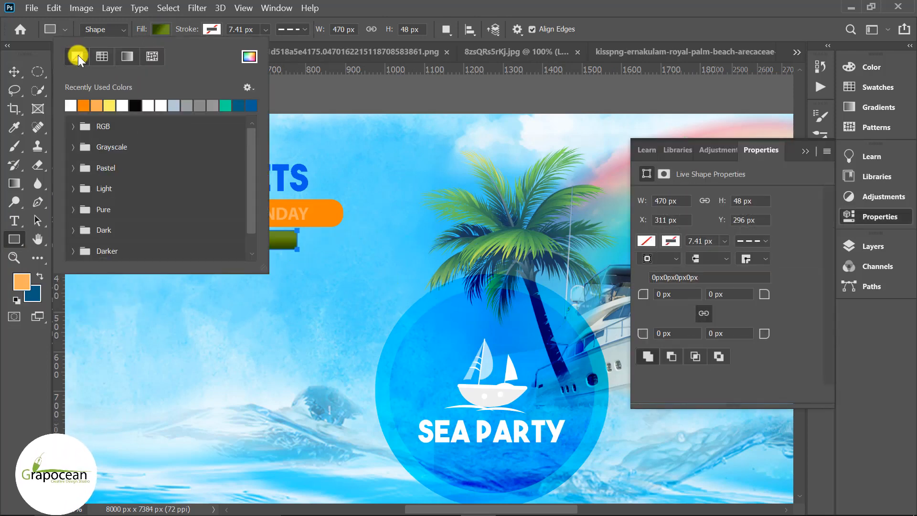
click(252, 106)
Send the dark blue rectangle one level back so it lies behind the web address text.
click(16, 70)
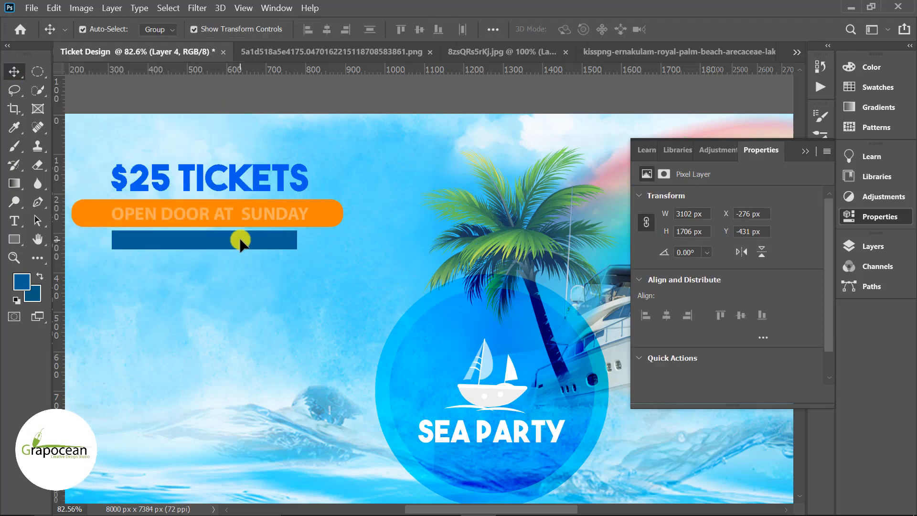
click(239, 236)
key(ctrl+z)
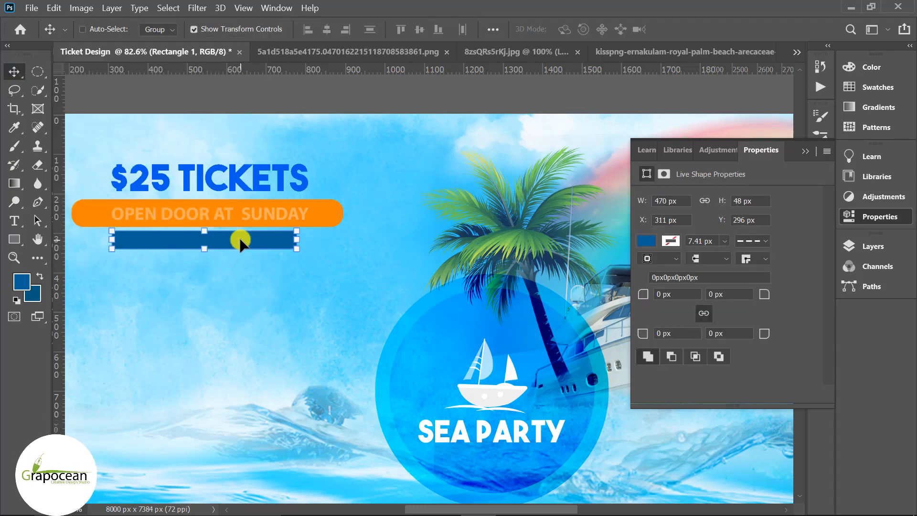
key(ctrl+[)
click(287, 300)
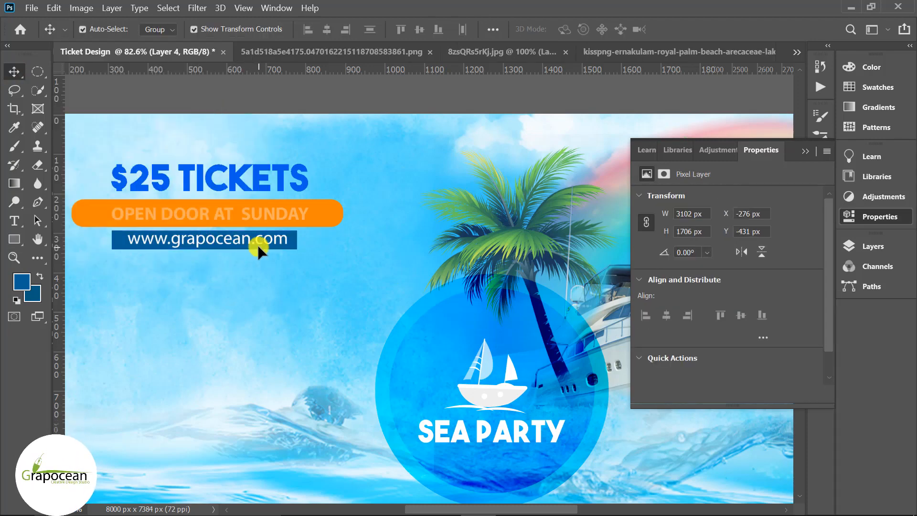
Nudge the dark blue rectangle up a few pixels behind the web address, and deselect it.
click(257, 244)
click(289, 317)
click(291, 234)
key(Up)
key(Up)
key(Up)
key(Up)
click(288, 303)
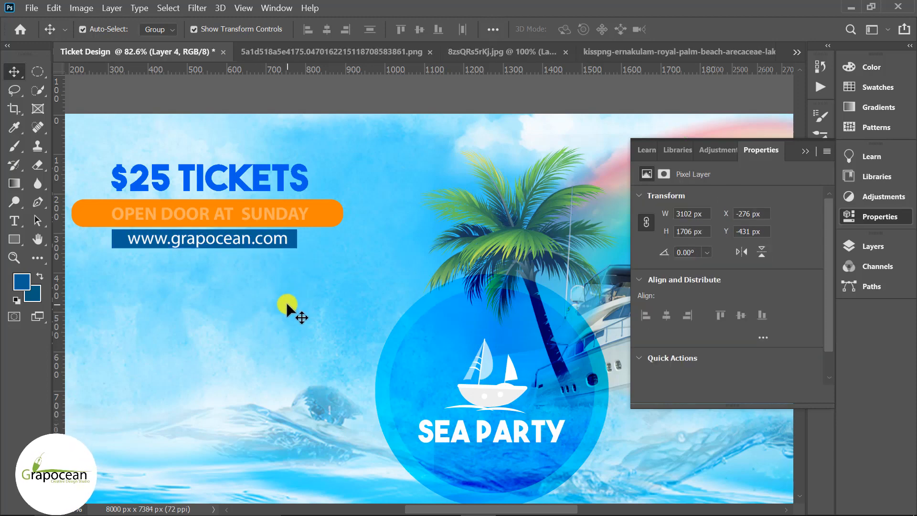
scroll(288, 304, down, 8)
click(358, 400)
Recolour the "Open Door at Sunday" text on the orange bar to white (ffffff) and deselect it.
scroll(330, 238, up, 6)
click(25, 221)
click(297, 221)
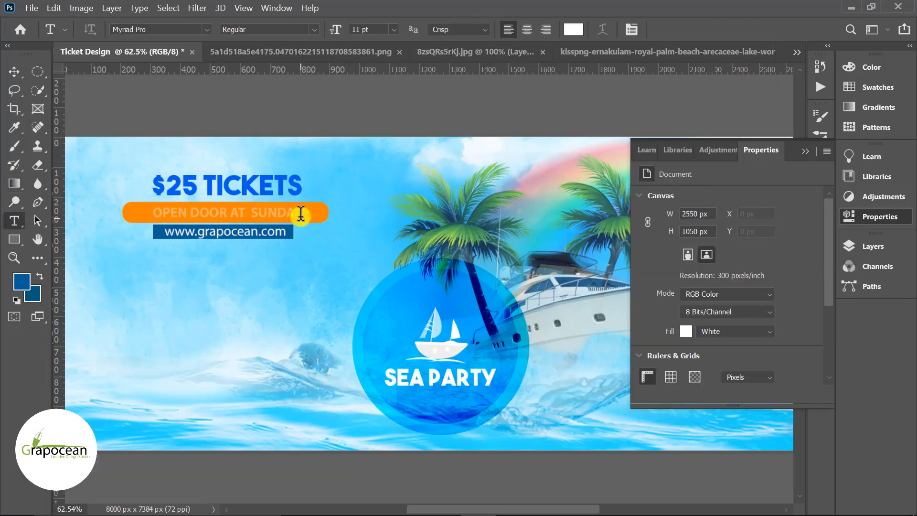
key(ctrl+a)
click(573, 30)
click(384, 150)
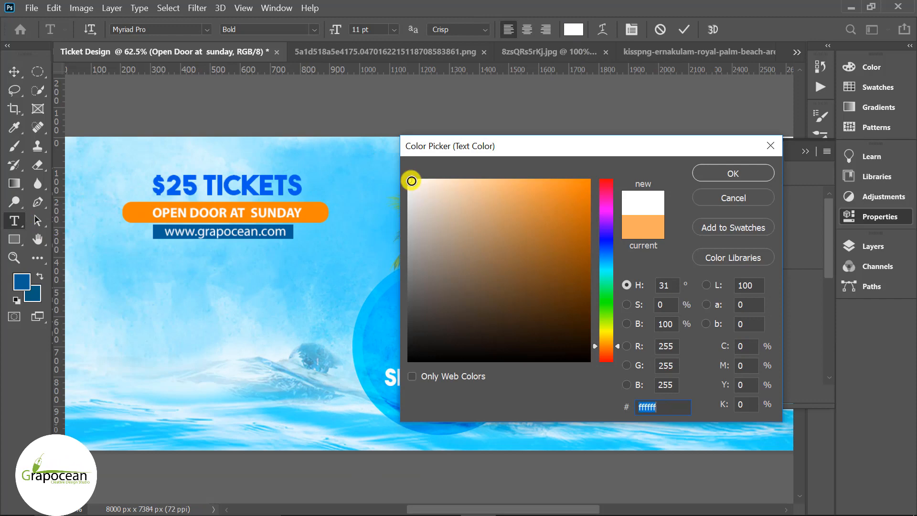
click(701, 175)
click(13, 70)
scroll(330, 350, down, 5)
ctrl+click(334, 329)
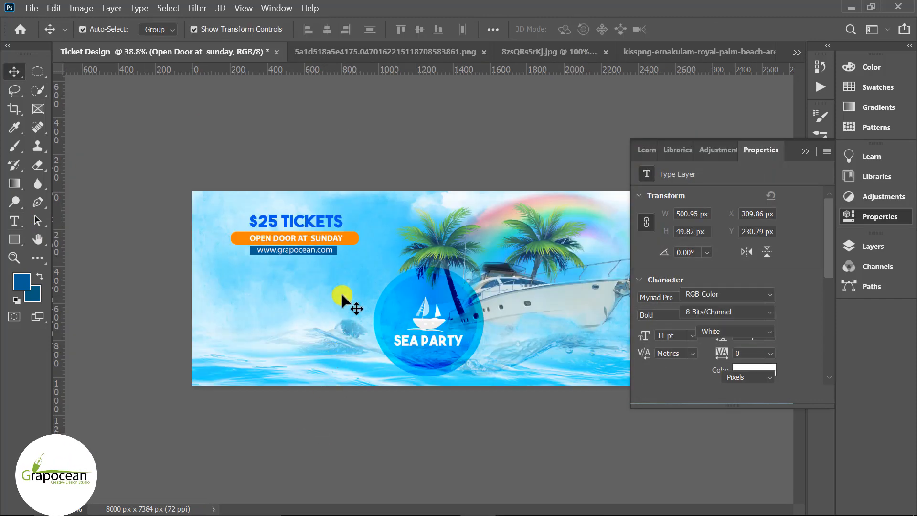
scroll(416, 370, down, 4)
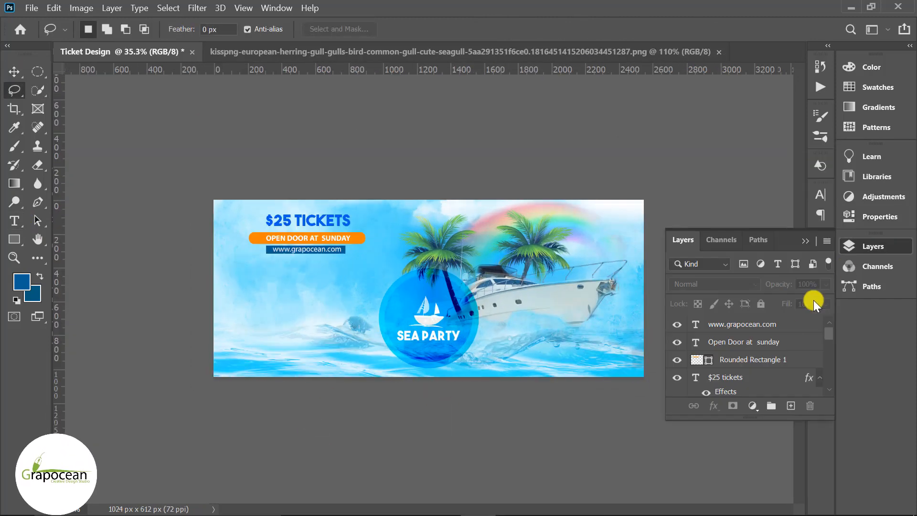
scroll(757, 375, down, 5)
scroll(756, 377, up, 5)
scroll(758, 373, down, 2)
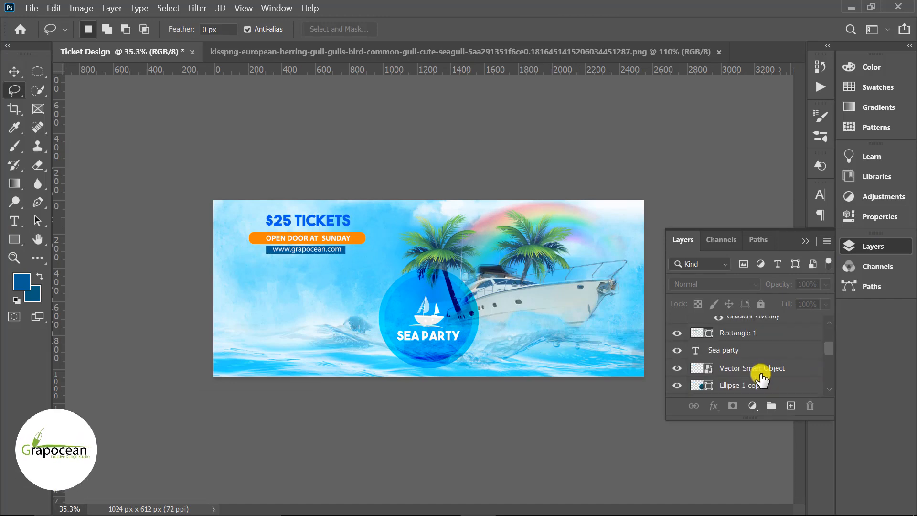
scroll(759, 365, up, 2)
click(759, 326)
click(790, 405)
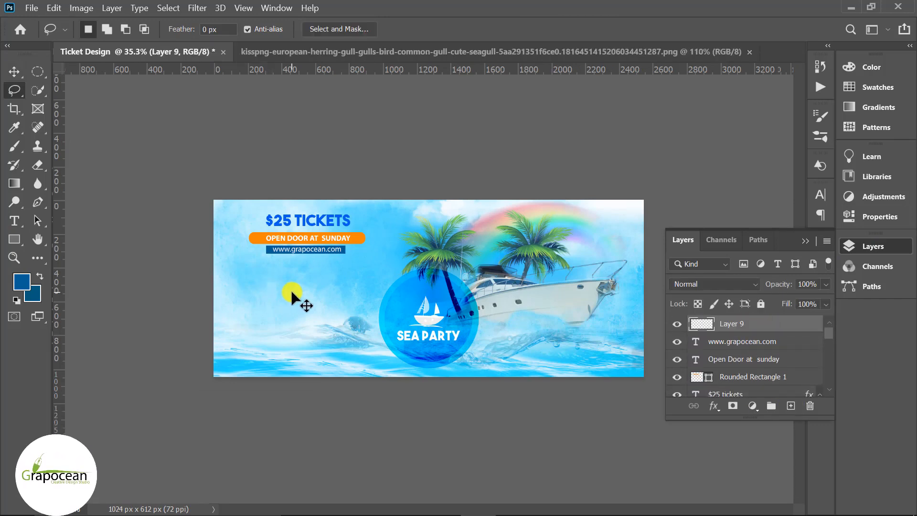
Cut the already selected dark gull out of the seagull image and paste it into the Ticket Design document.
click(367, 51)
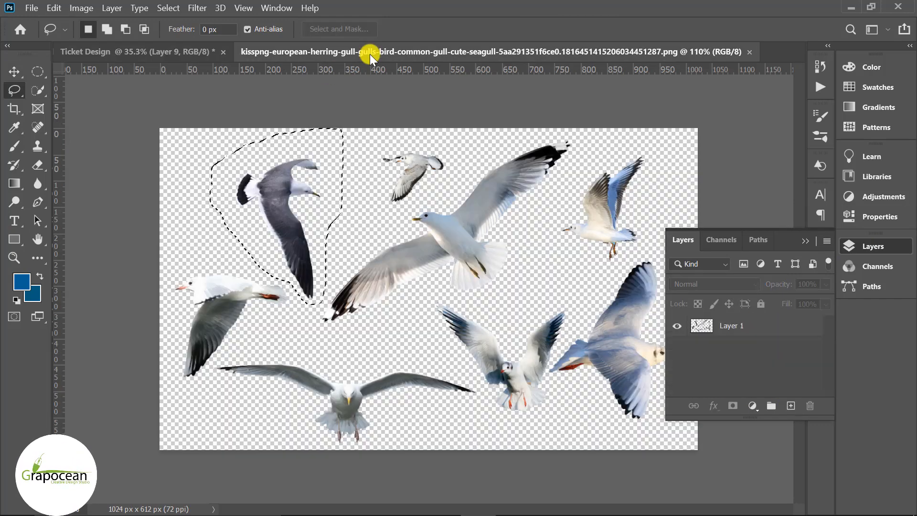
click(14, 71)
click(288, 198)
click(498, 214)
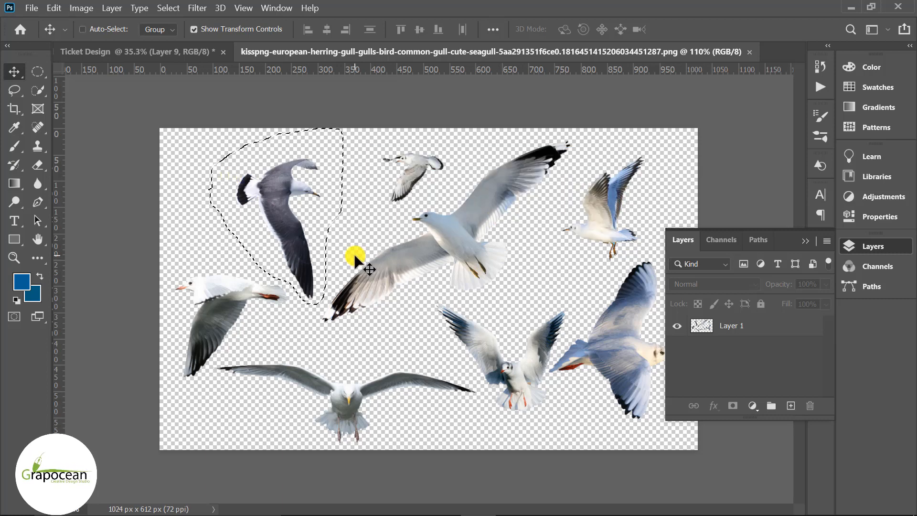
click(701, 330)
key(ctrl+x)
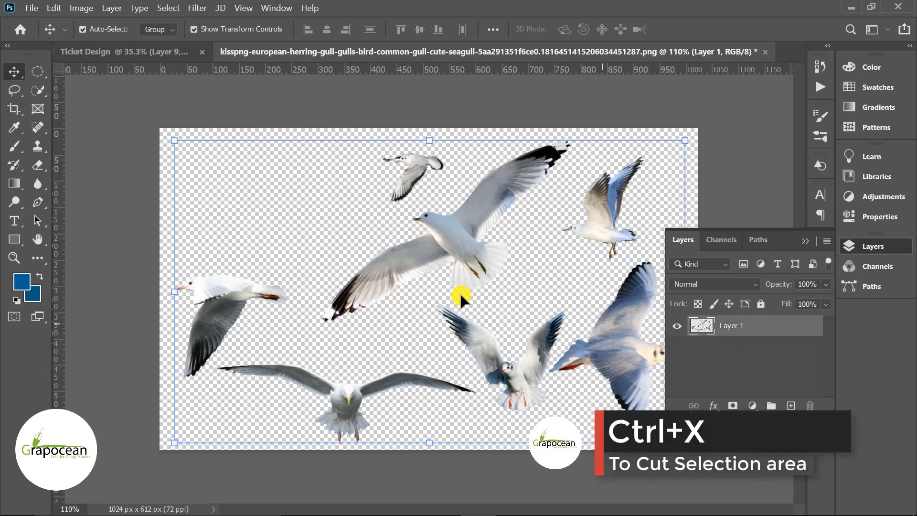
click(142, 50)
key(ctrl+v)
scroll(434, 277, up, 4)
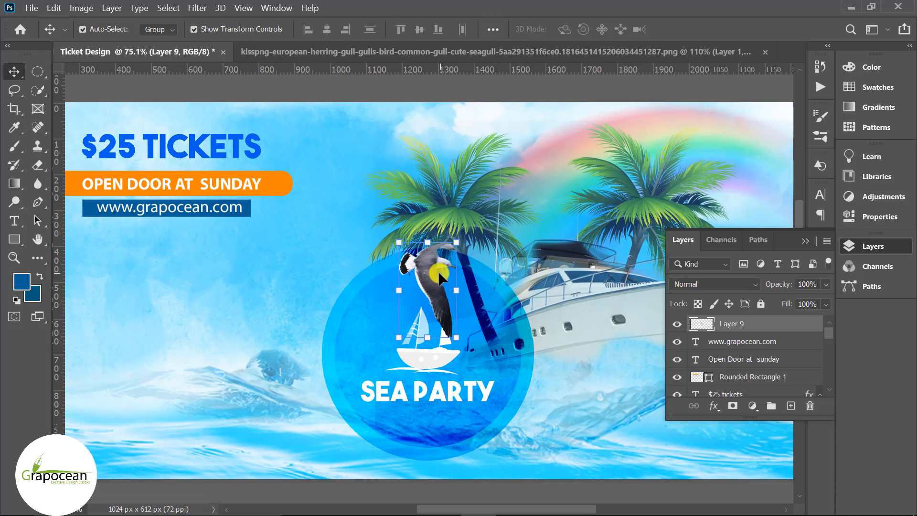
Shrink the dark gull between the two palms and place its layer directly beneath Layer 4.
drag(437, 271, 549, 161)
drag(562, 236, 550, 216)
drag(764, 325, 755, 376)
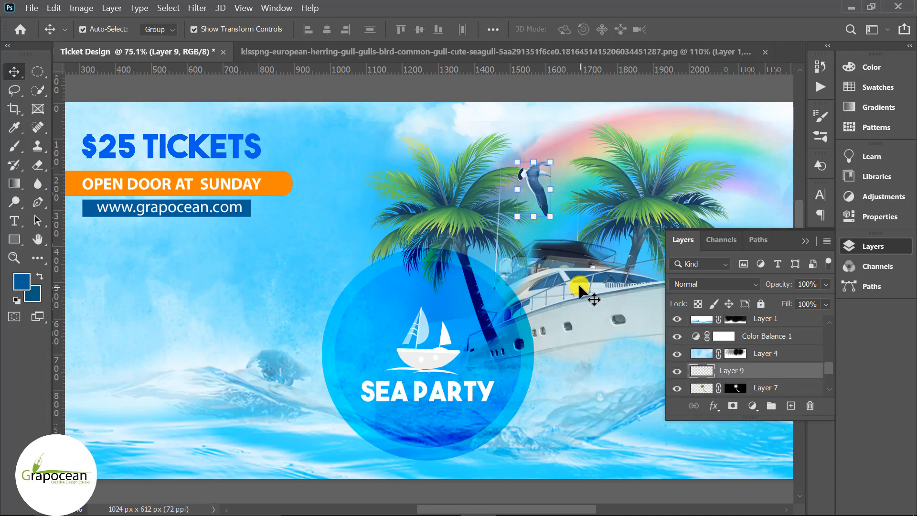
Move the dark gull to the far-left sky below the orange bar, adjust its size slightly, and deselect it.
scroll(578, 283, down, 2)
drag(509, 204, 284, 267)
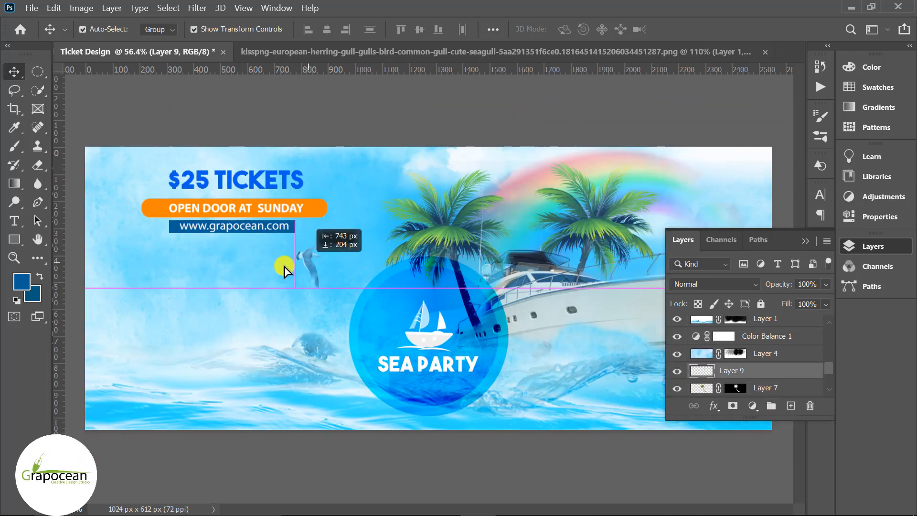
drag(207, 268, 141, 249)
mouse_move(166, 281)
mouse_down()
mouse_move(144, 293)
mouse_move(190, 258)
mouse_move(161, 279)
mouse_up()
key(Return)
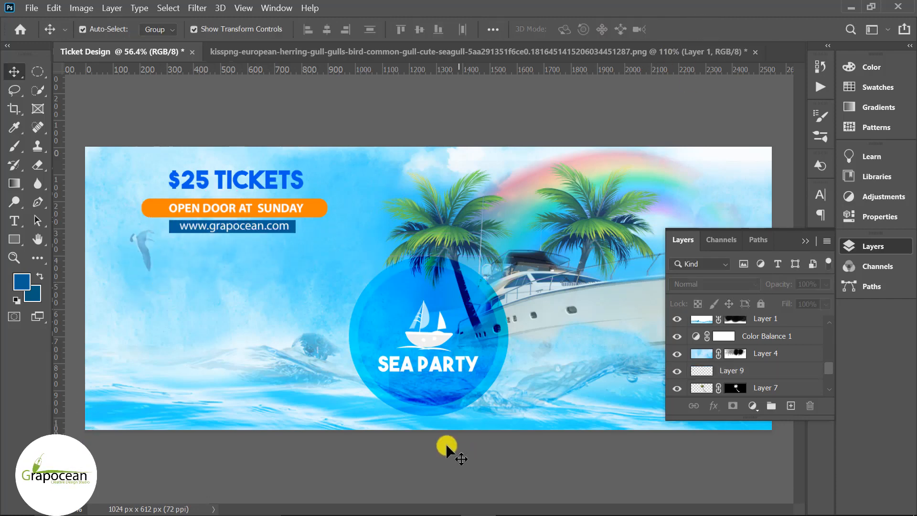
In the seagull image, draw a freehand lasso selection around the small gull near the upper edge.
click(299, 52)
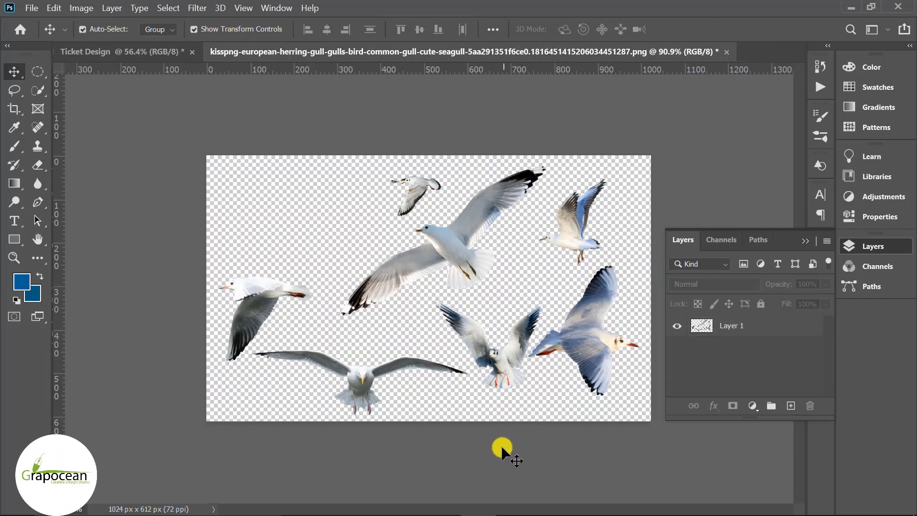
scroll(500, 445, up, 4)
click(19, 97)
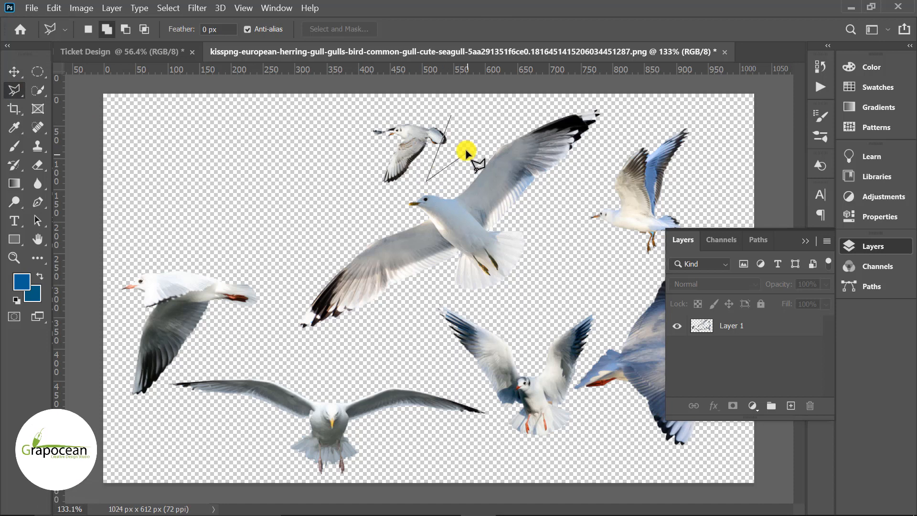
key(Escape)
click(12, 92)
click(74, 89)
drag(347, 126, 410, 106)
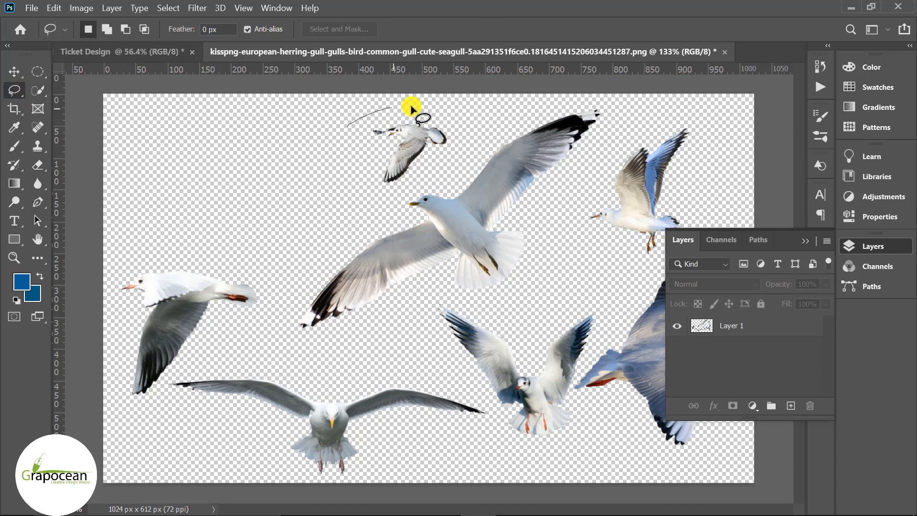
drag(382, 188, 350, 137)
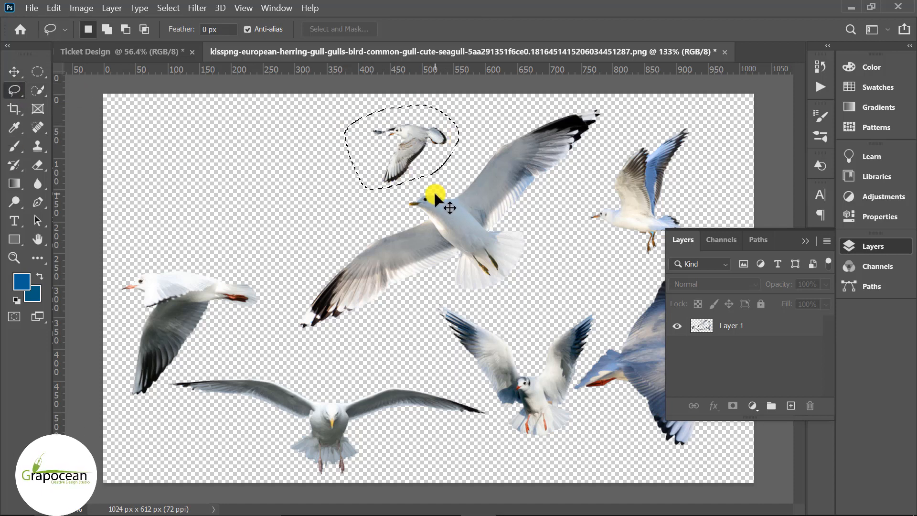
Cut the selected small gull from Layer 1 of the seagull image and paste it into the Ticket Design document.
click(727, 329)
key(ctrl+x)
click(120, 52)
key(ctrl+v)
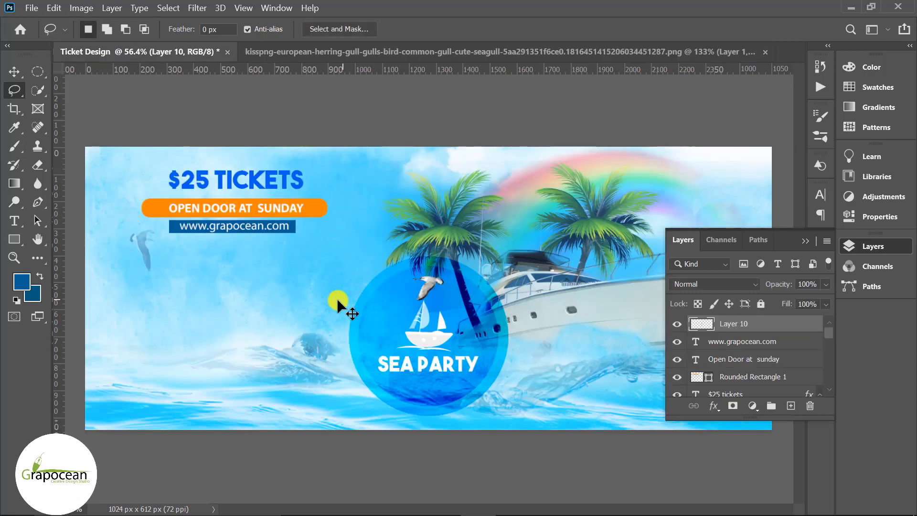
Move the small gull into the sky left of the Sea Party circle and place its layer directly beneath Layer 4.
key(v)
key(ctrl+t)
drag(445, 299, 308, 302)
click(711, 29)
scroll(465, 325, down, 2)
scroll(430, 310, up, 1)
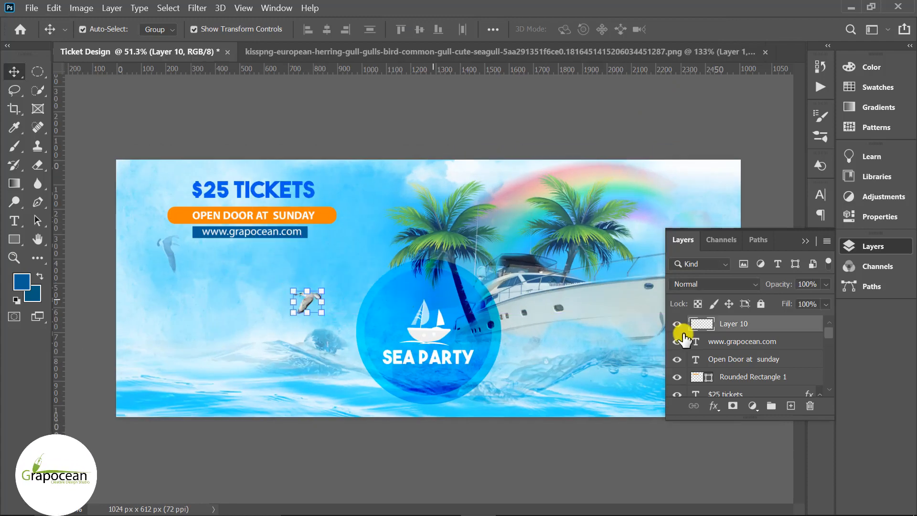
mouse_move(730, 323)
mouse_down()
mouse_move(757, 437)
mouse_move(757, 348)
mouse_move(745, 334)
mouse_up()
click(471, 474)
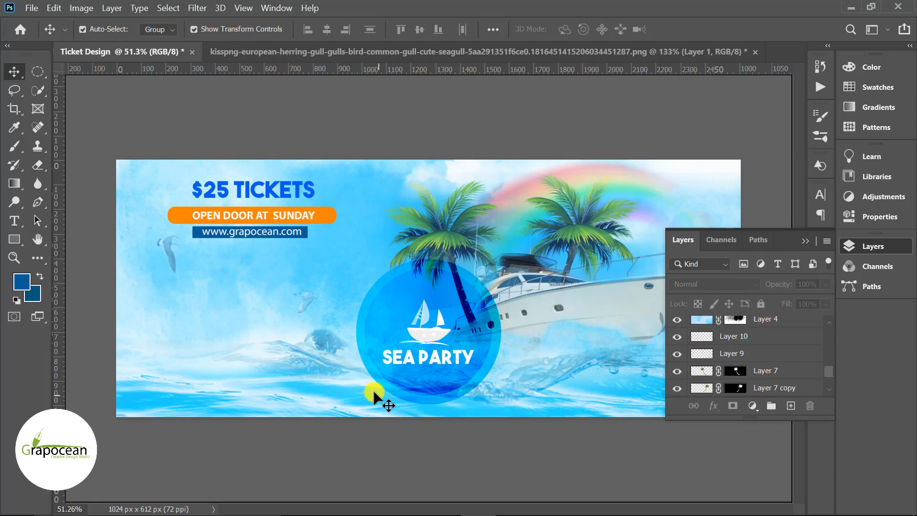
In the seagull image, draw a freehand lasso selection around the large white gull in the middle.
click(505, 52)
key(ctrl+1)
click(446, 439)
click(15, 90)
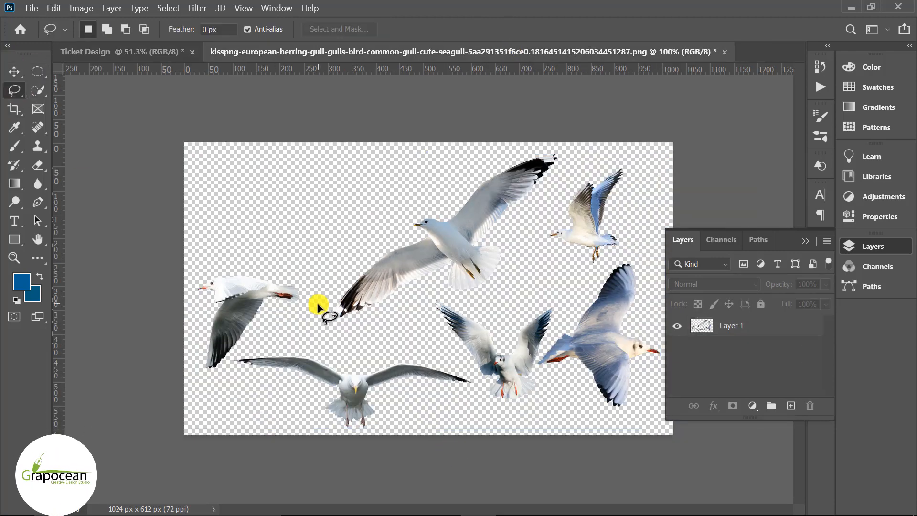
mouse_move(443, 295)
mouse_down()
mouse_move(517, 294)
mouse_move(571, 160)
mouse_up()
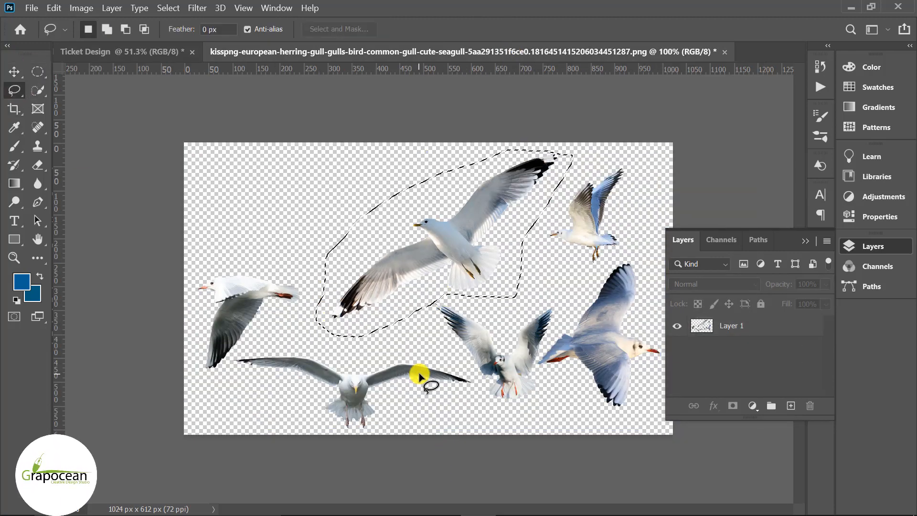
Cut the selected large white gull from the seagull image and paste it into the Ticket Design document.
click(756, 329)
key(ctrl+x)
key(ctrl+Tab)
key(ctrl+v)
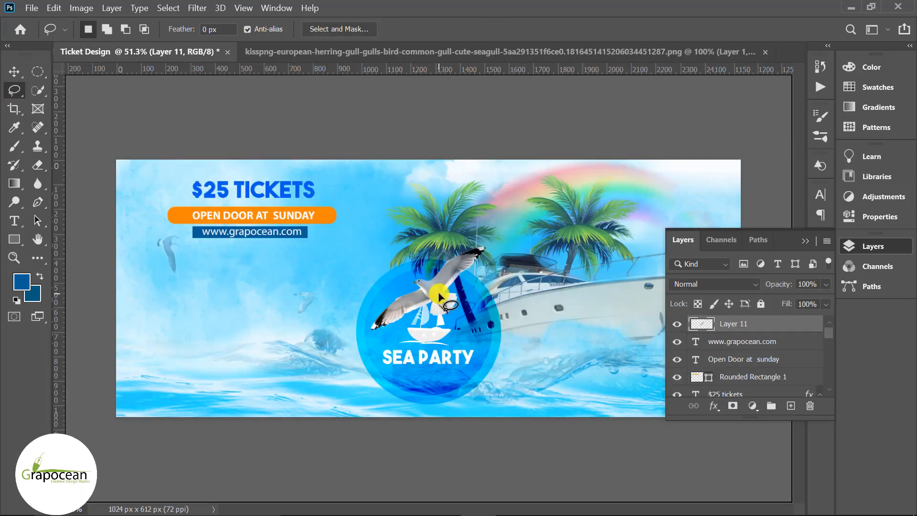
Move the large gull between the palms and arrange its layer between Layer 7 copy and Layer 7.
scroll(436, 293, down, 2)
key(v)
drag(434, 288, 478, 249)
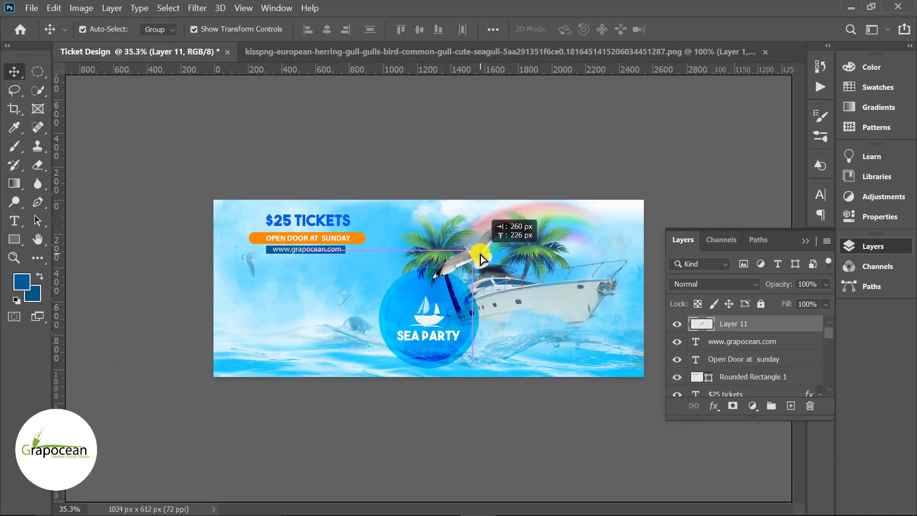
mouse_move(759, 324)
mouse_down()
mouse_move(754, 442)
mouse_move(746, 327)
mouse_move(753, 340)
mouse_up()
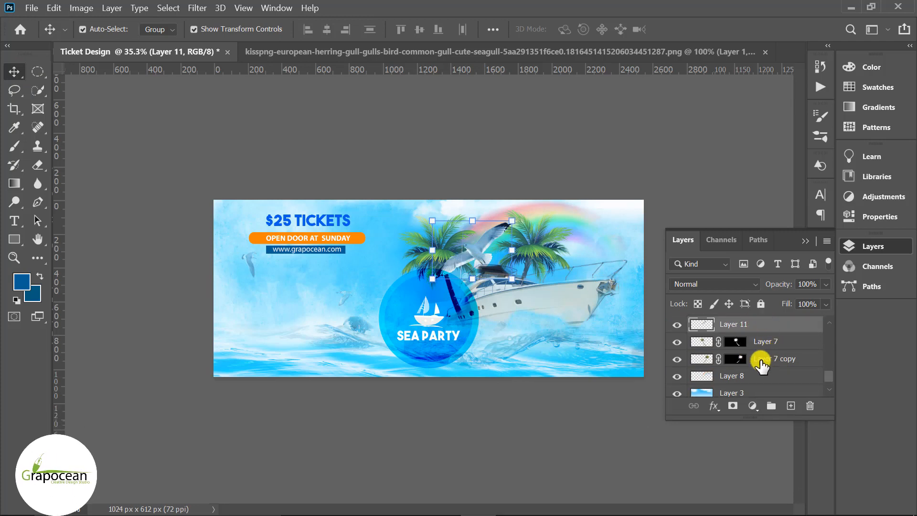
drag(766, 319, 766, 319)
mouse_move(576, 355)
mouse_down()
mouse_move(555, 343)
mouse_move(575, 354)
mouse_up()
Scale the large gull to about 418 x 305 px, position it above the yacht's cabin between the palms, and deselect it.
click(710, 29)
click(478, 261)
drag(512, 278, 524, 288)
drag(475, 260, 485, 260)
mouse_move(534, 286)
mouse_down()
mouse_move(494, 260)
mouse_move(528, 282)
mouse_up()
drag(506, 261, 534, 275)
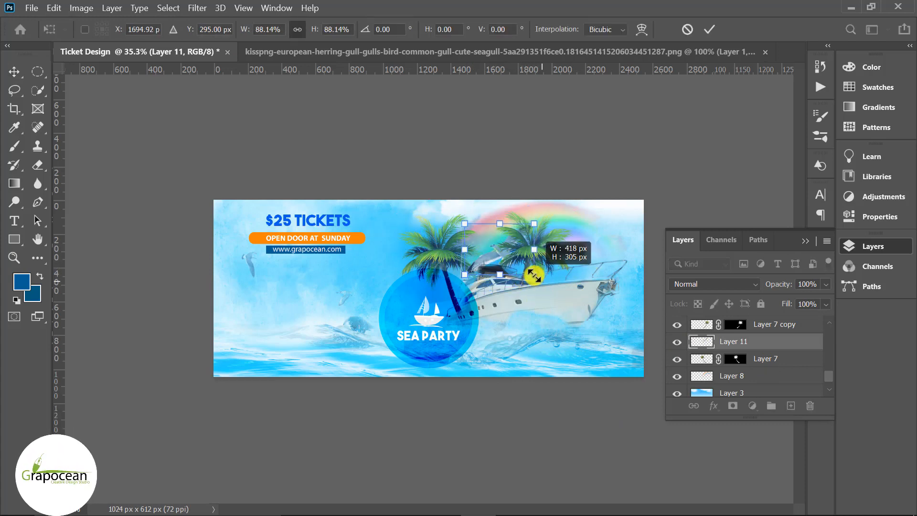
click(710, 28)
click(683, 139)
scroll(483, 400, down, 3)
scroll(376, 378, up, 5)
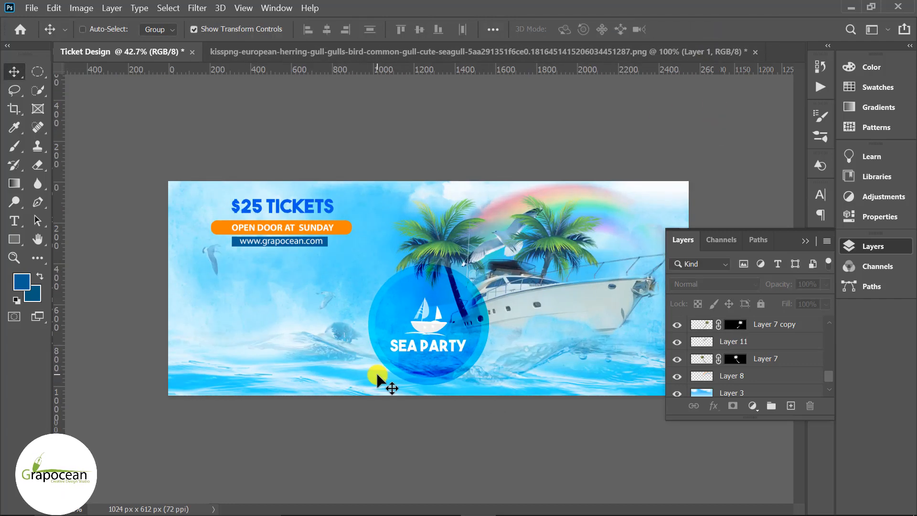
Add a top layer with the text "We are welcoming to everyone to our trip" in the open area left of the circle.
scroll(477, 361, down, 1)
scroll(752, 305, up, 5)
click(780, 327)
click(790, 406)
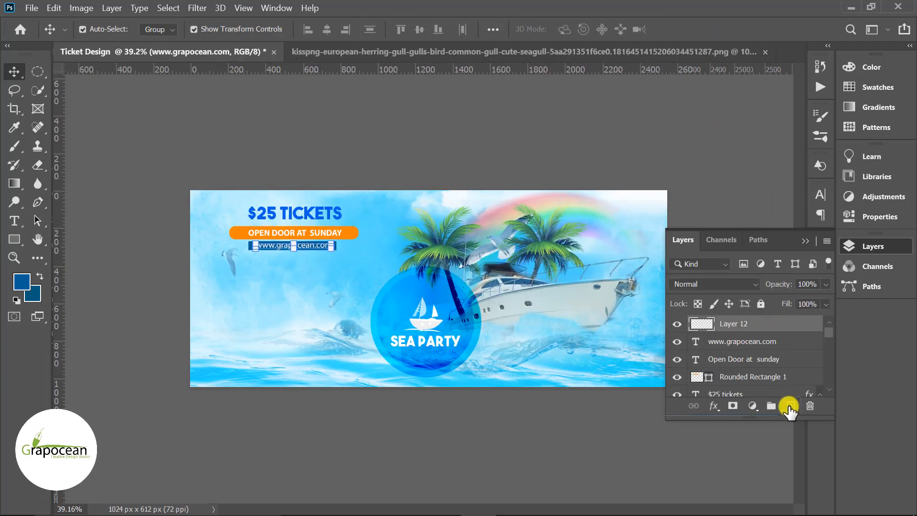
click(15, 221)
click(256, 286)
key(ctrl+v)
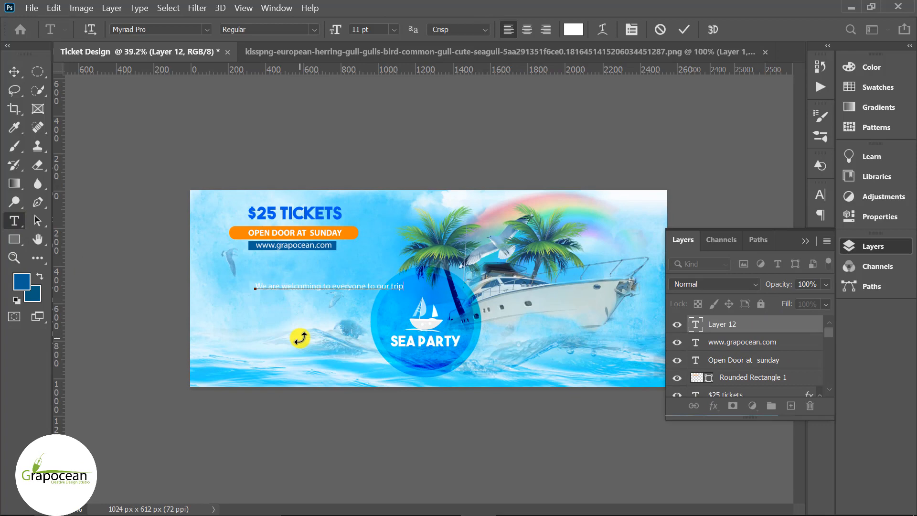
Break the welcome text before "everyone", indent the second line, and enclose the whole sentence in quotation marks.
scroll(336, 305, up, 3)
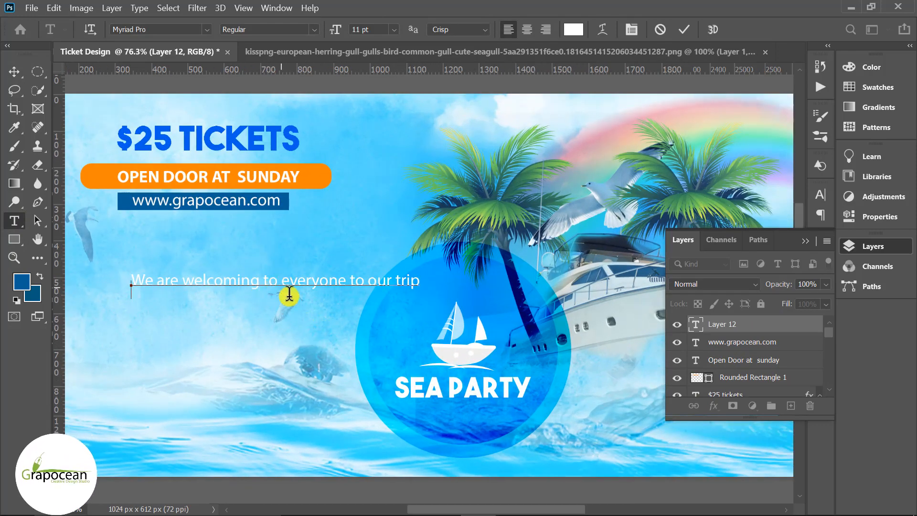
key(Return)
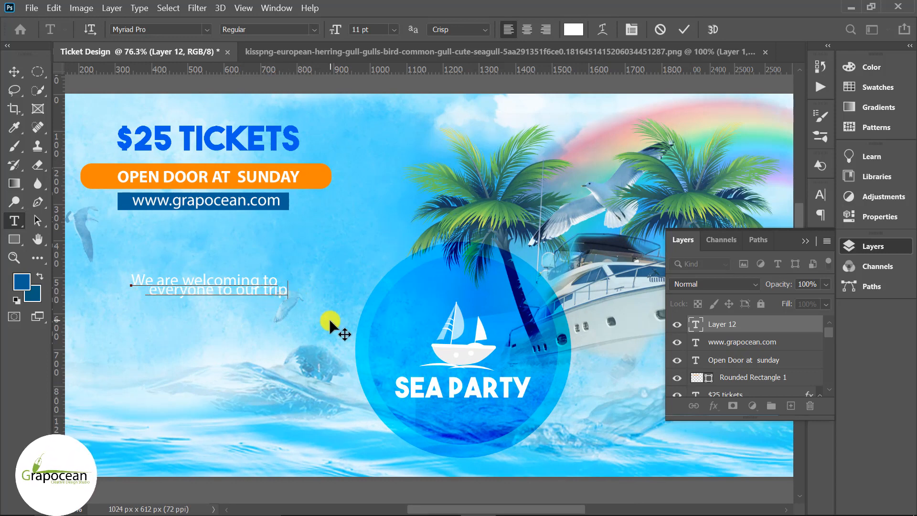
click(137, 279)
text(")
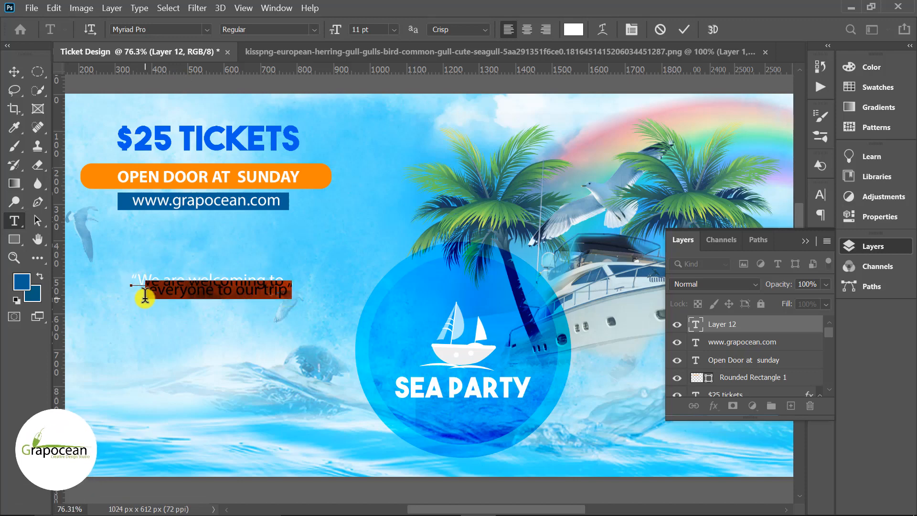
Set the leading of the welcome text's second line to 10.01 pt and commit the text.
click(820, 195)
drag(745, 233, 631, 243)
click(299, 295)
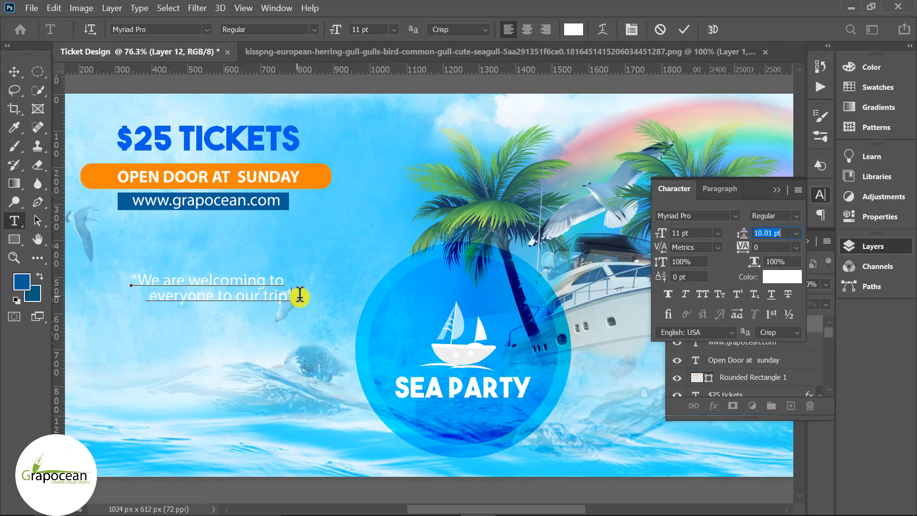
click(17, 70)
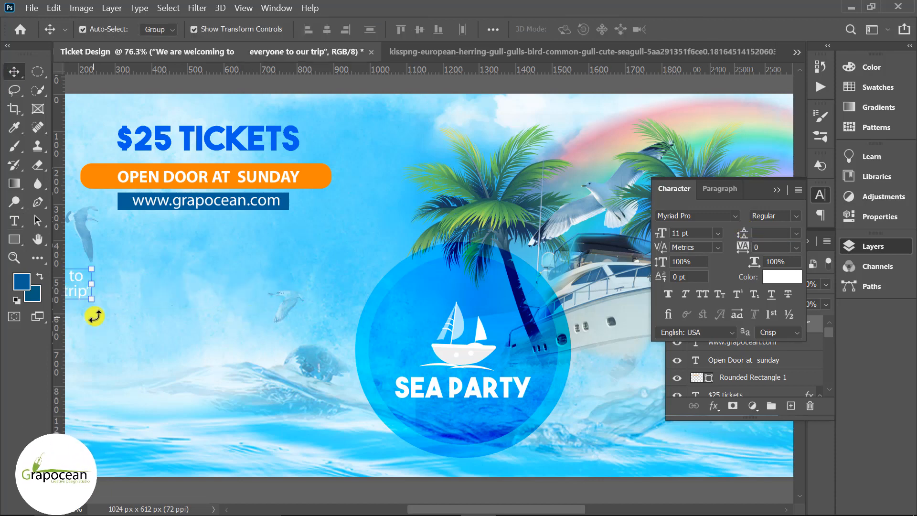
Move the two-line welcome text below the web address, just left of the Sea Party circle.
scroll(125, 322, down, 3)
drag(138, 297, 281, 300)
scroll(283, 299, up, 3)
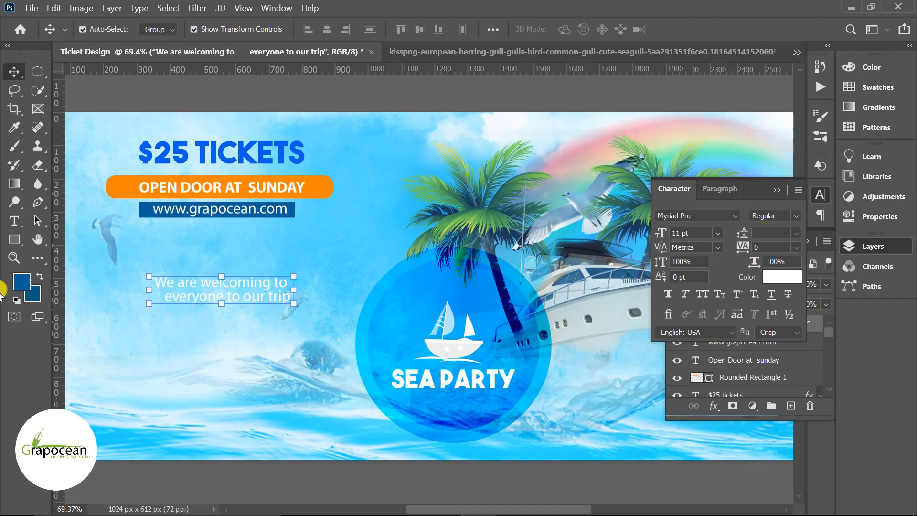
Set the welcome text's second line to 17 pt with 15.01 pt leading and all caps.
click(14, 222)
drag(168, 297, 294, 297)
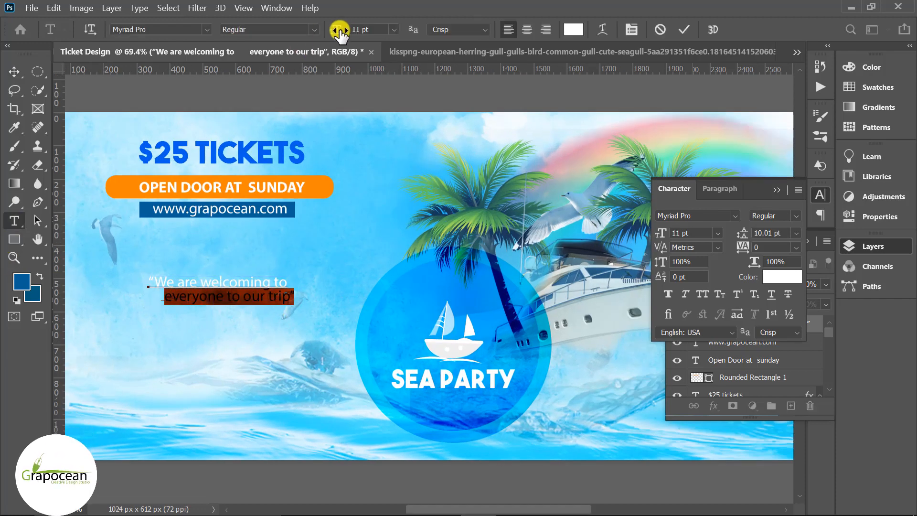
drag(339, 33, 341, 34)
drag(747, 242, 742, 236)
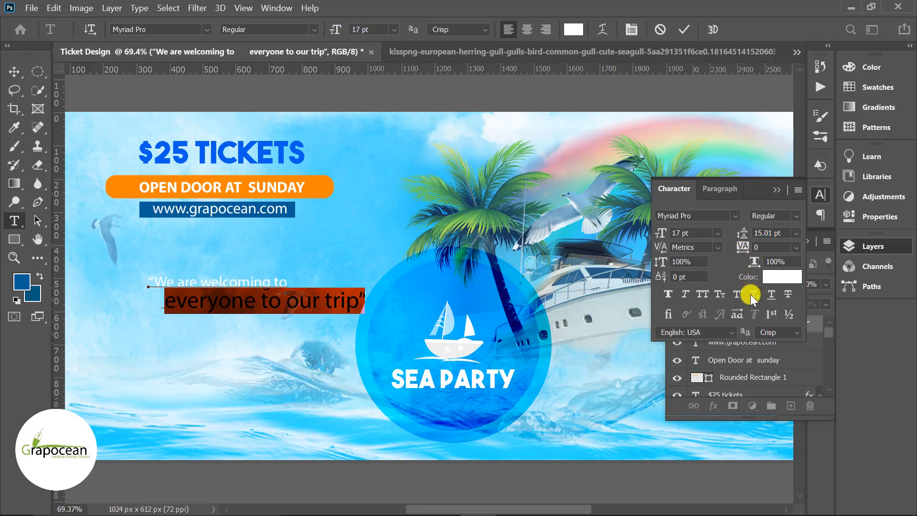
click(701, 293)
Extend the all caps style to the first line of the welcome text as well.
click(297, 285)
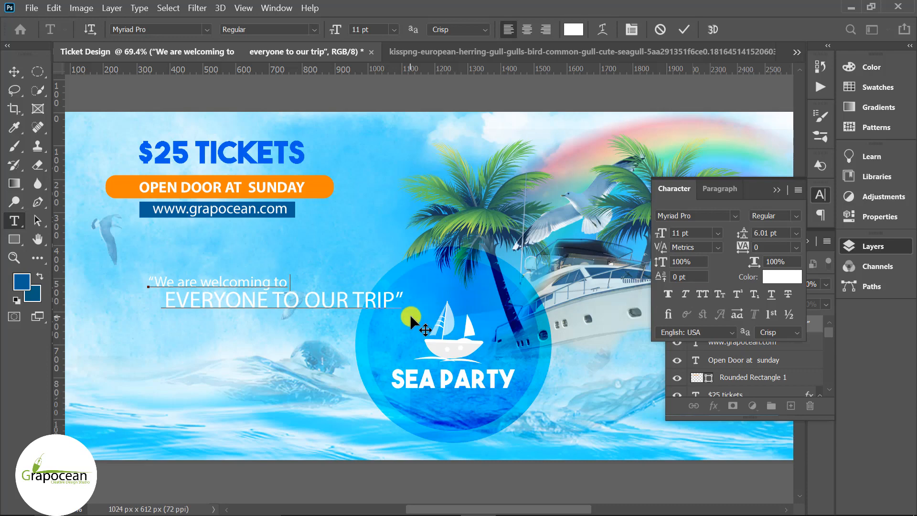
drag(401, 299, 149, 281)
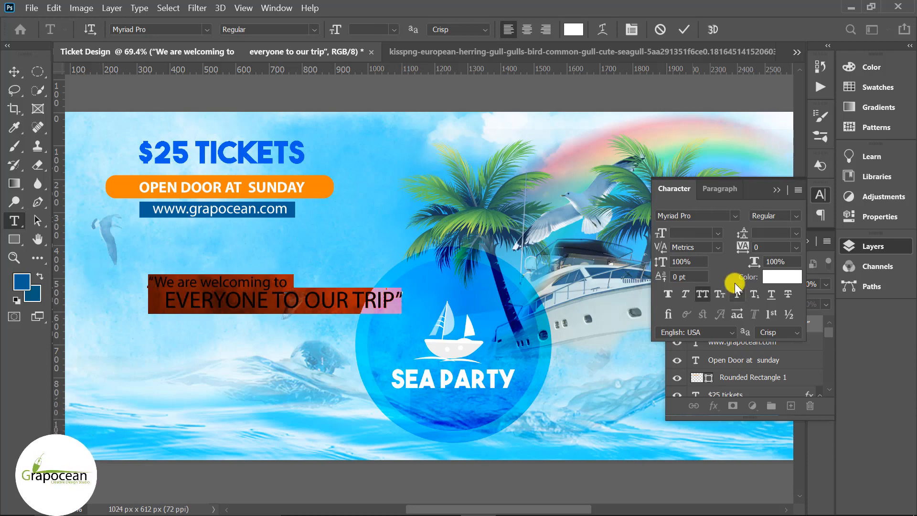
click(702, 293)
click(404, 303)
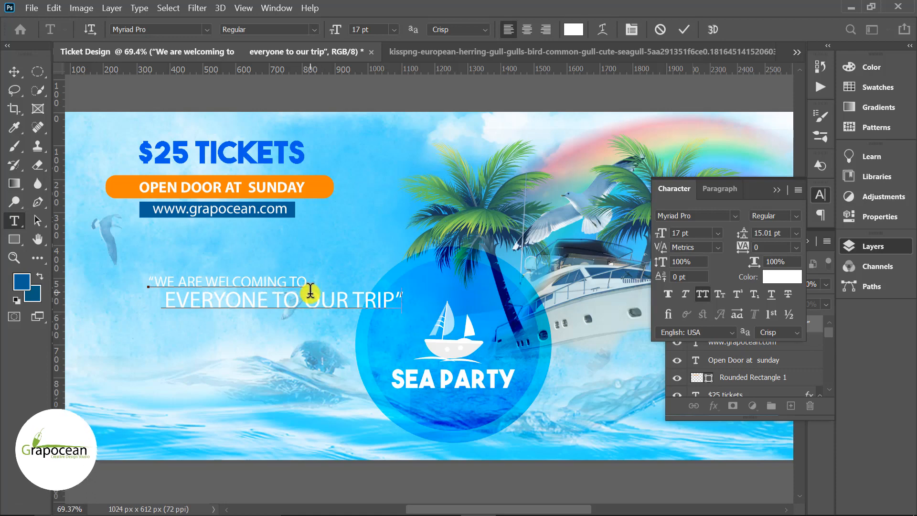
Make both lines of the welcome text bold and move the text left, away from the Sea Party circle.
drag(405, 300, 196, 292)
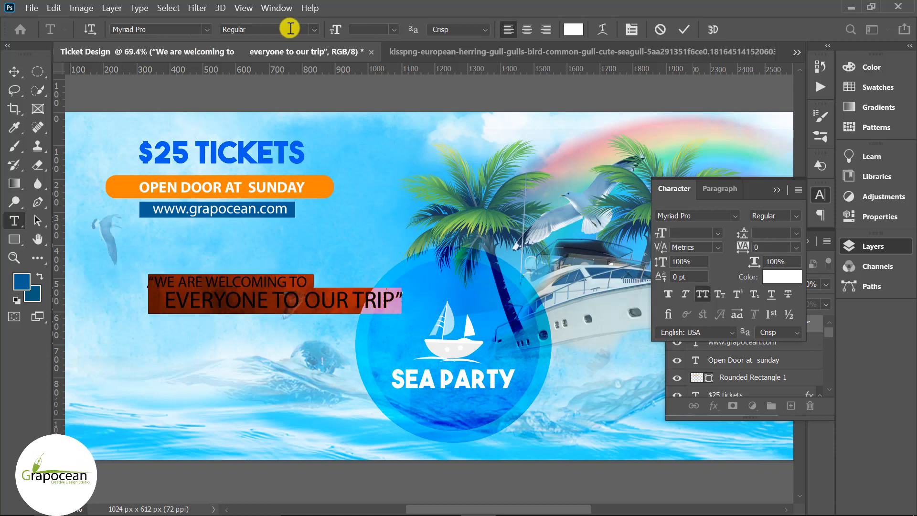
click(294, 65)
click(14, 71)
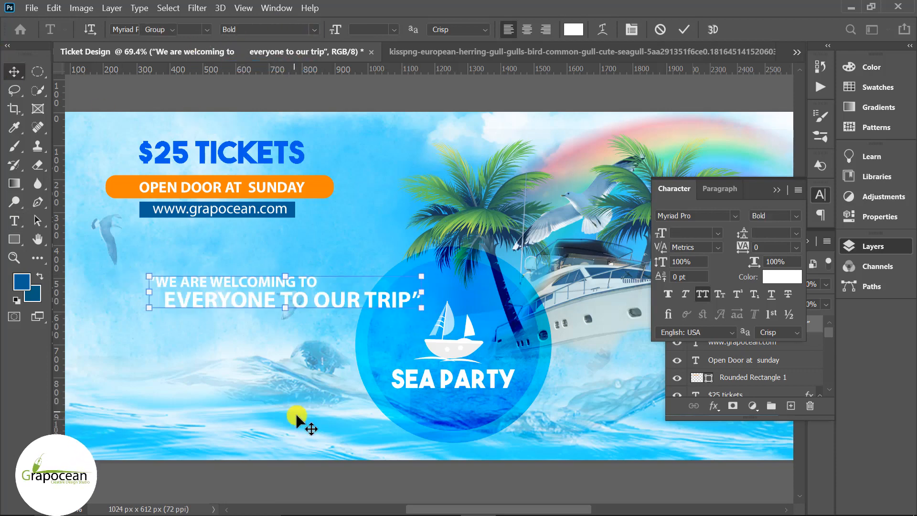
click(290, 420)
scroll(363, 401, down, 3)
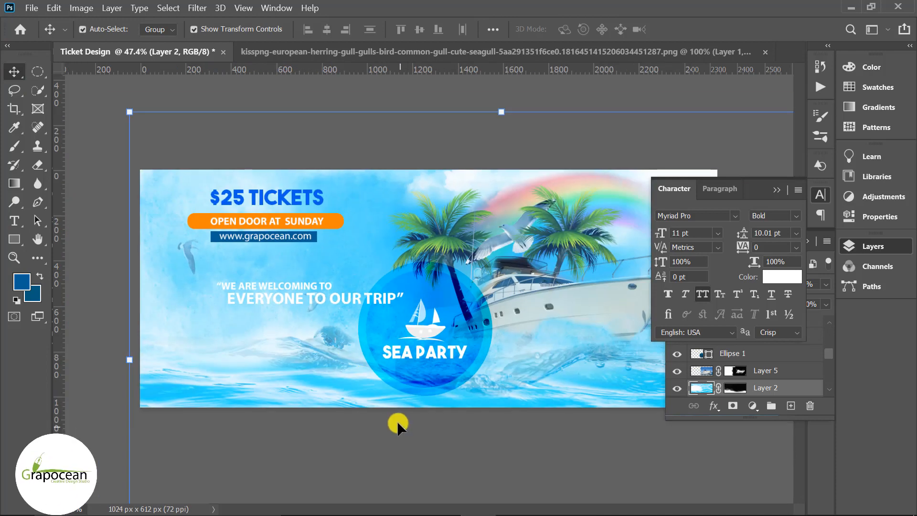
drag(297, 290, 253, 295)
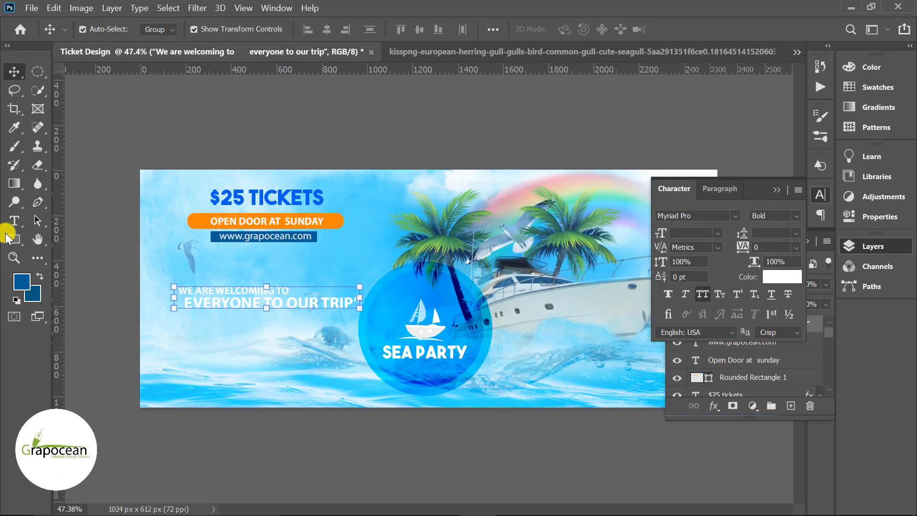
Set the welcome text's first line to 13 pt and its second line to 20 pt with 18.01 pt leading.
key(t)
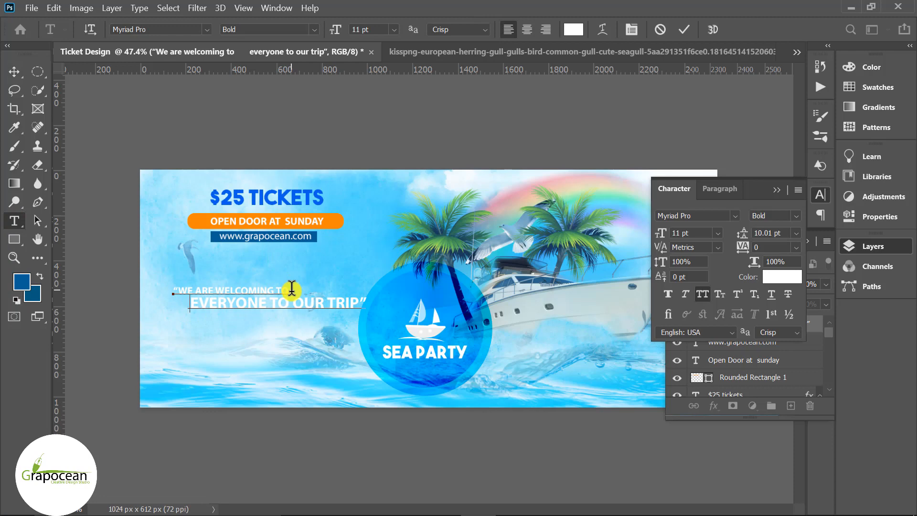
drag(334, 29, 334, 29)
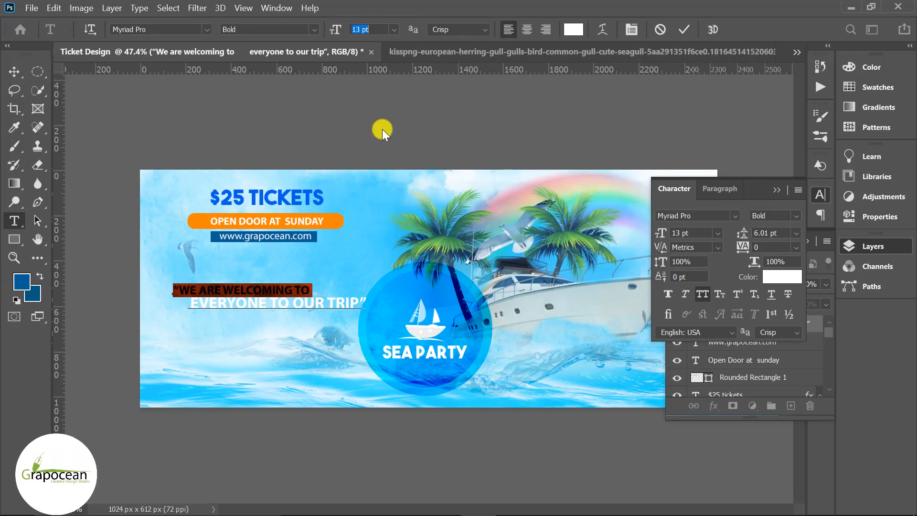
triple_click(370, 306)
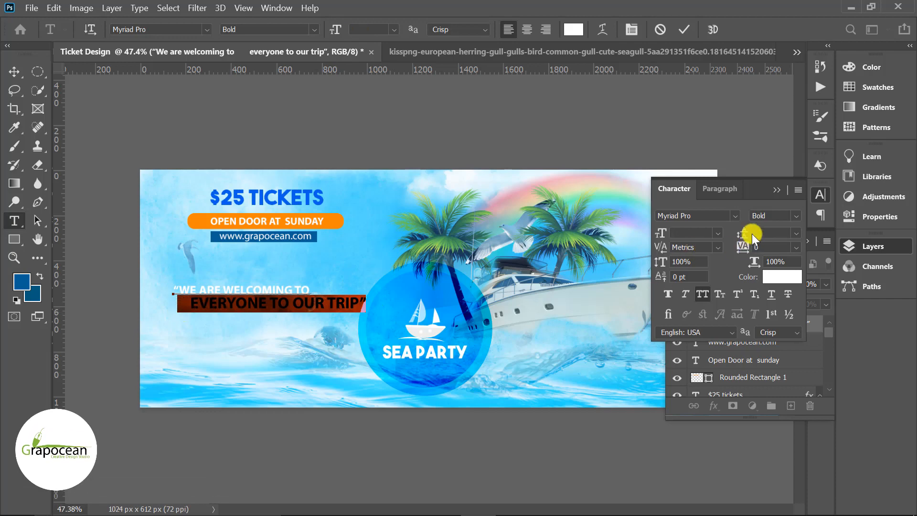
drag(191, 302, 392, 299)
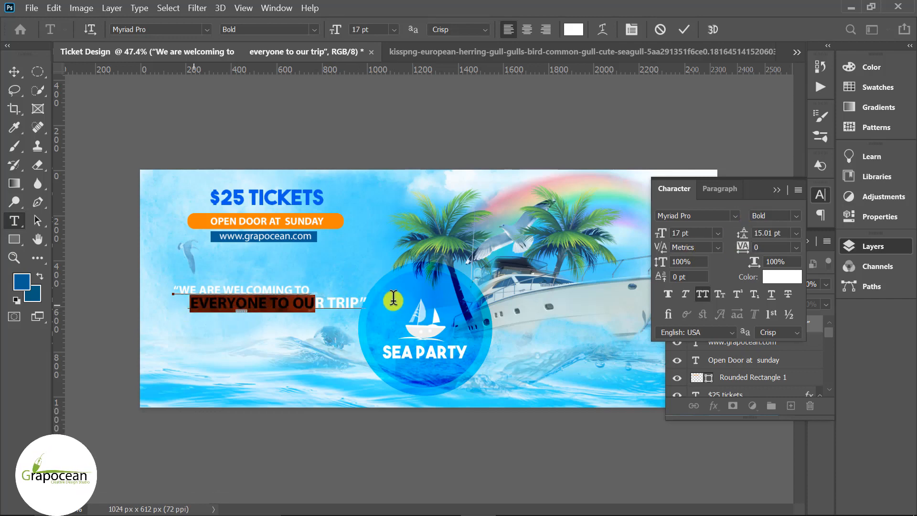
drag(742, 233, 745, 233)
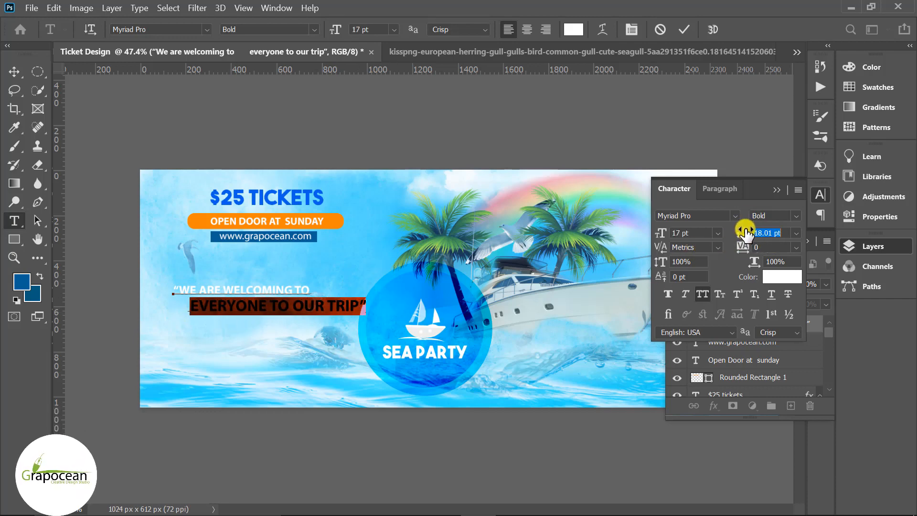
drag(371, 30, 295, 30)
text(20)
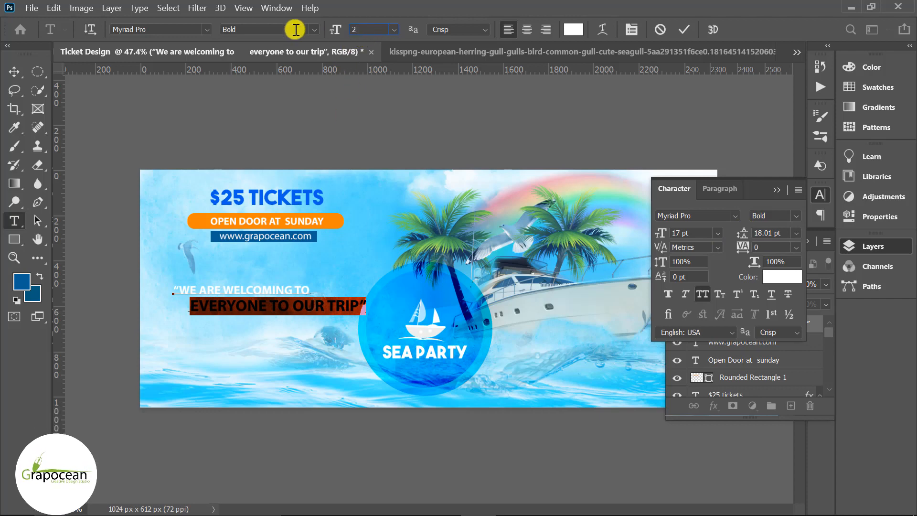
key(Return)
click(18, 72)
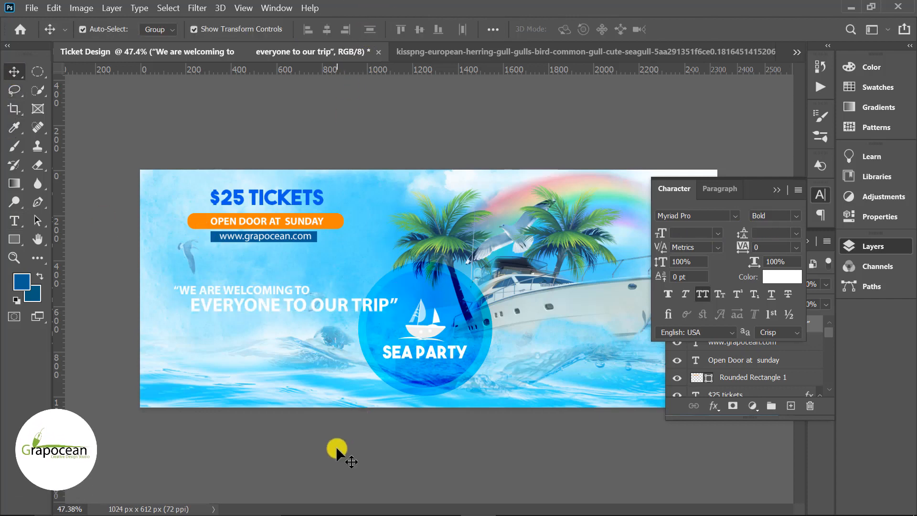
Add Stroke, Gradient Overlay and Drop Shadow layer effects to the welcome text layer.
scroll(477, 467, down, 1)
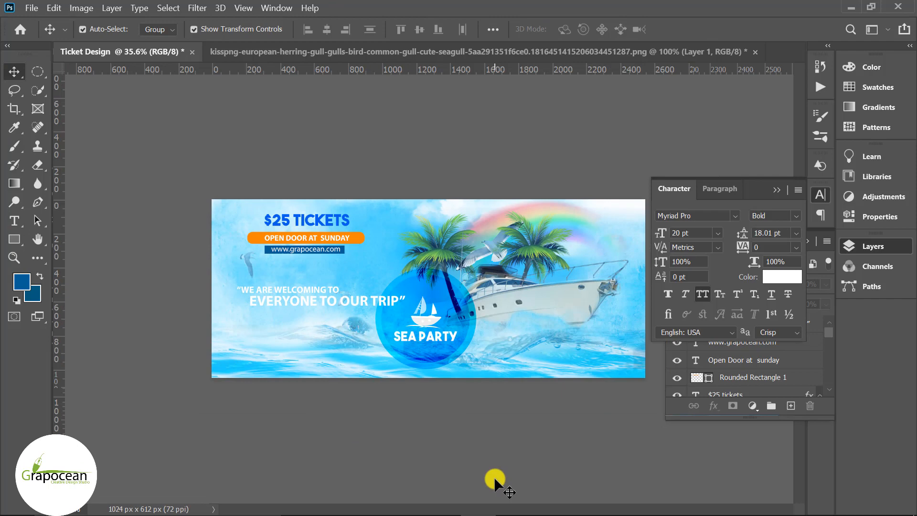
click(777, 190)
right_click(774, 325)
click(669, 22)
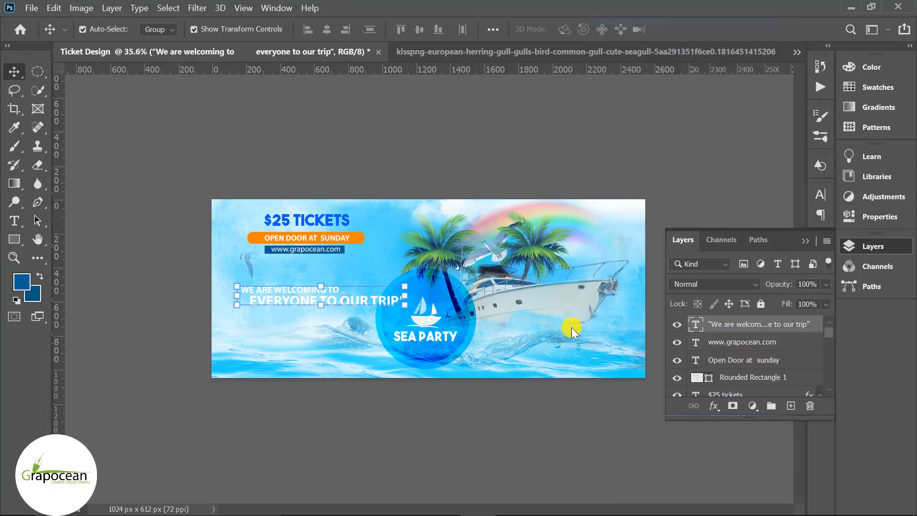
click(382, 221)
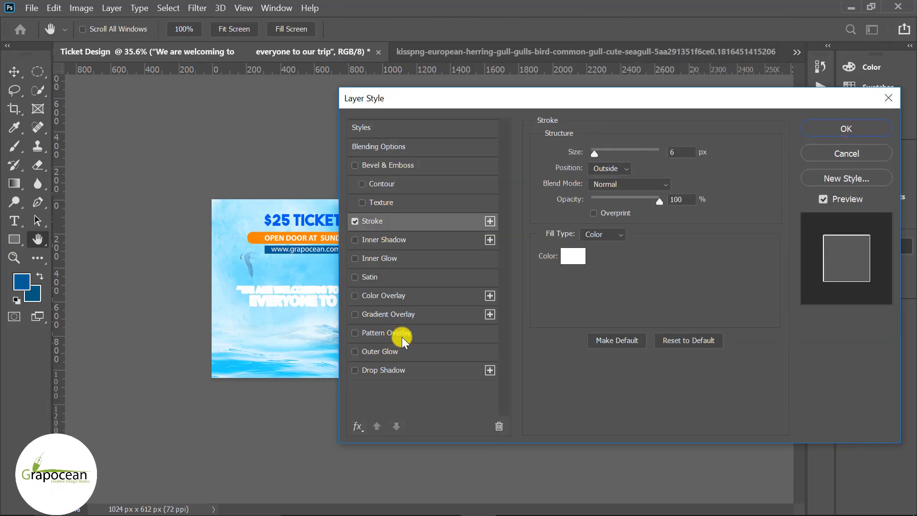
click(397, 315)
click(394, 370)
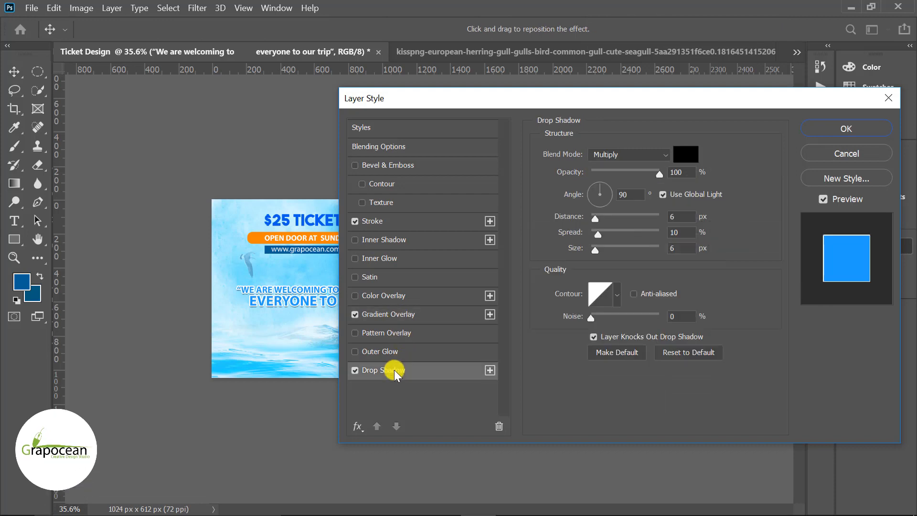
Change the welcome text's gradient overlay to the yellow-to-orange preset from the Oranges group and apply the layer style.
click(397, 314)
click(670, 187)
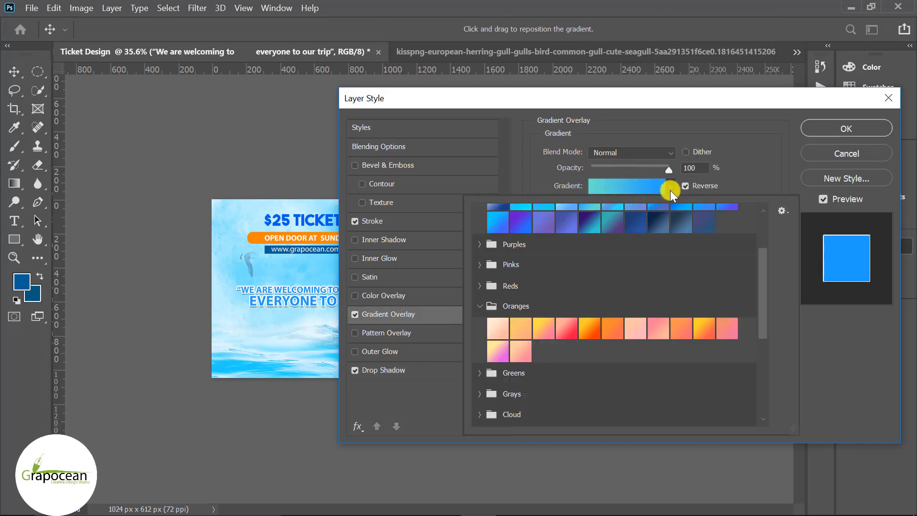
click(705, 328)
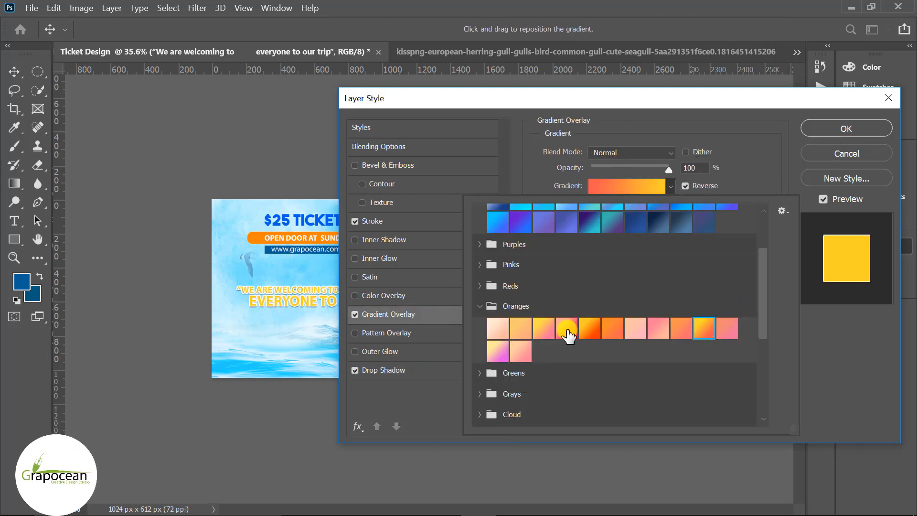
click(704, 328)
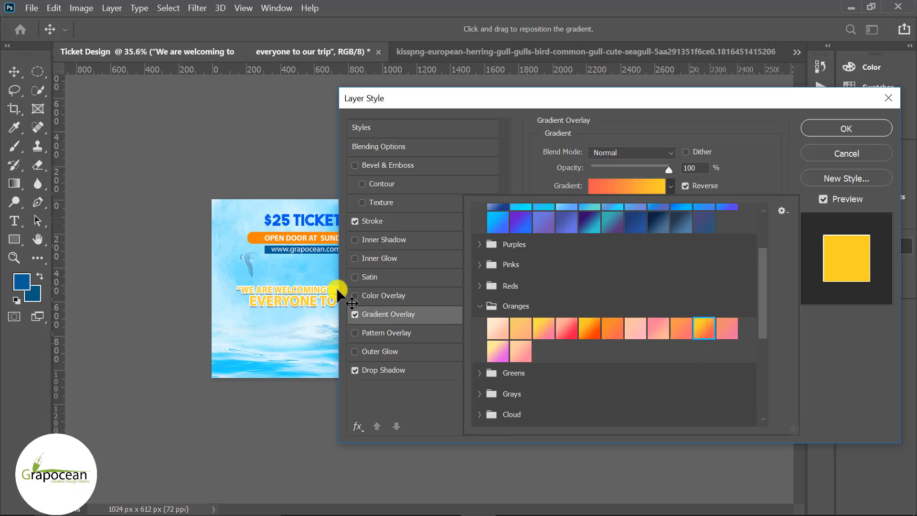
click(836, 133)
Set the leading of the welcome text's second line to 21 pt and commit the text.
scroll(355, 345, up, 3)
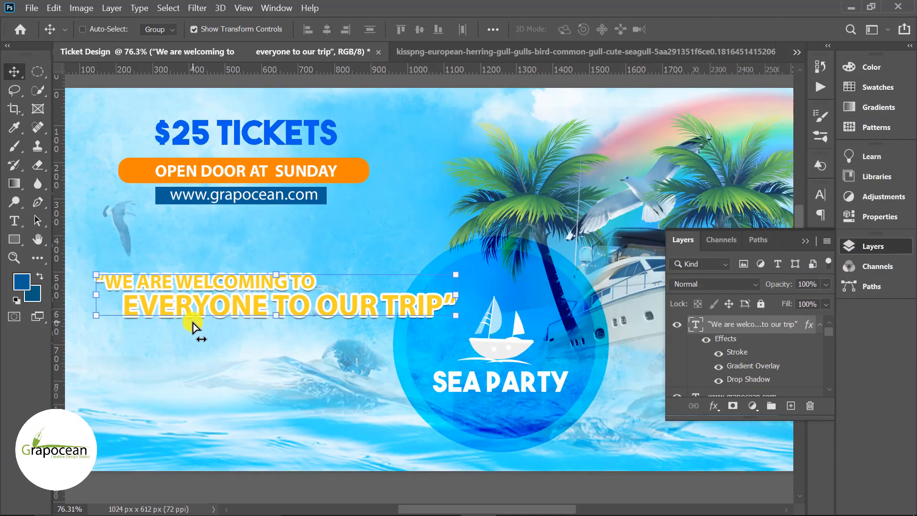
scroll(248, 303, down, 1)
click(14, 221)
click(510, 302)
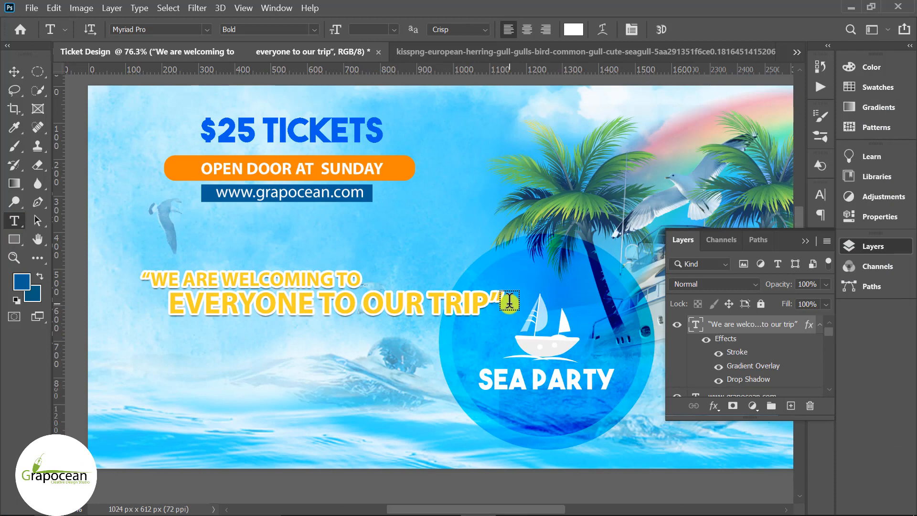
drag(502, 298, 142, 303)
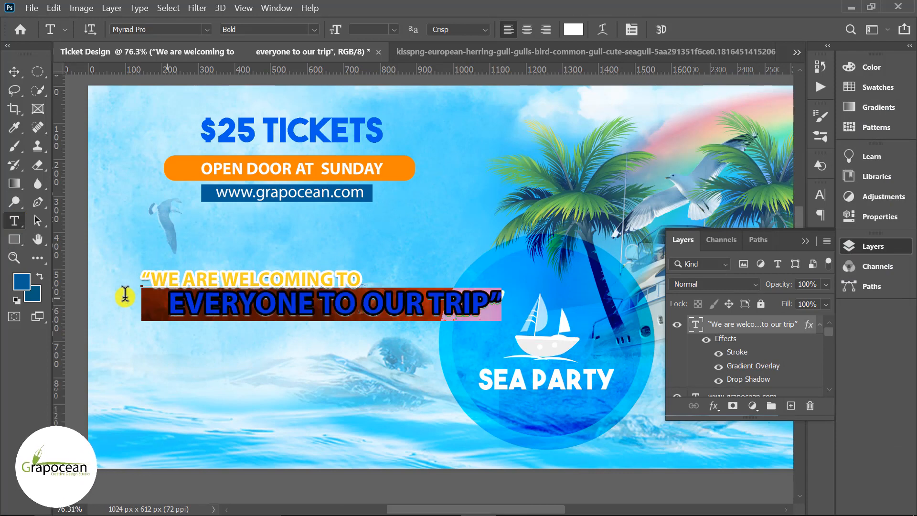
click(823, 197)
drag(744, 234, 761, 234)
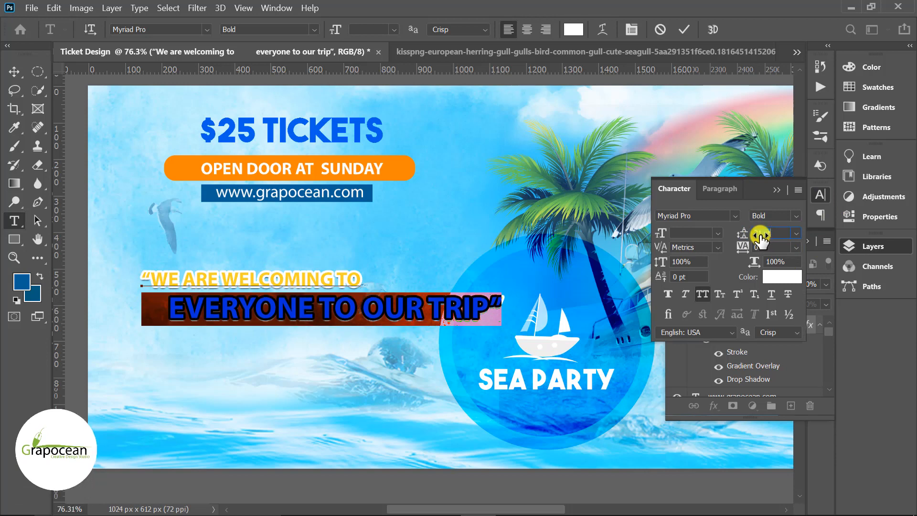
click(19, 76)
click(262, 382)
scroll(307, 349, down, 3)
scroll(306, 349, up, 2)
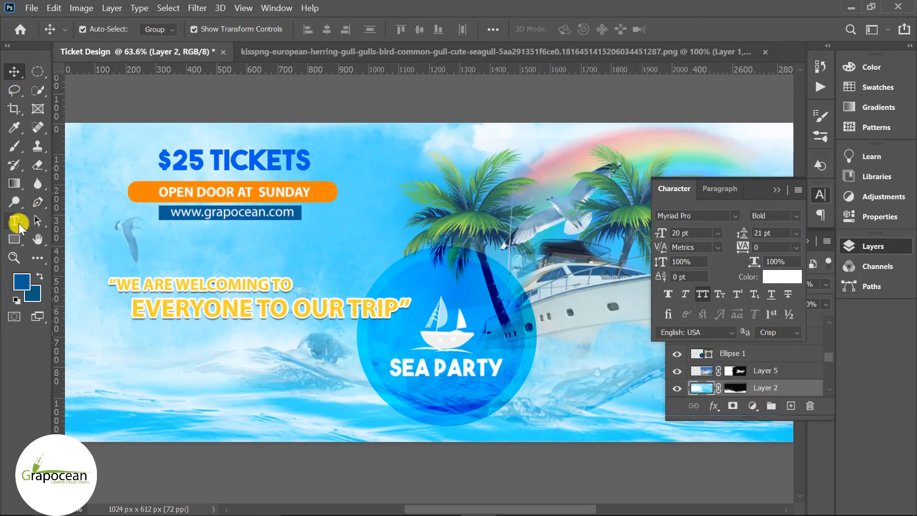
click(15, 221)
drag(292, 284, 109, 285)
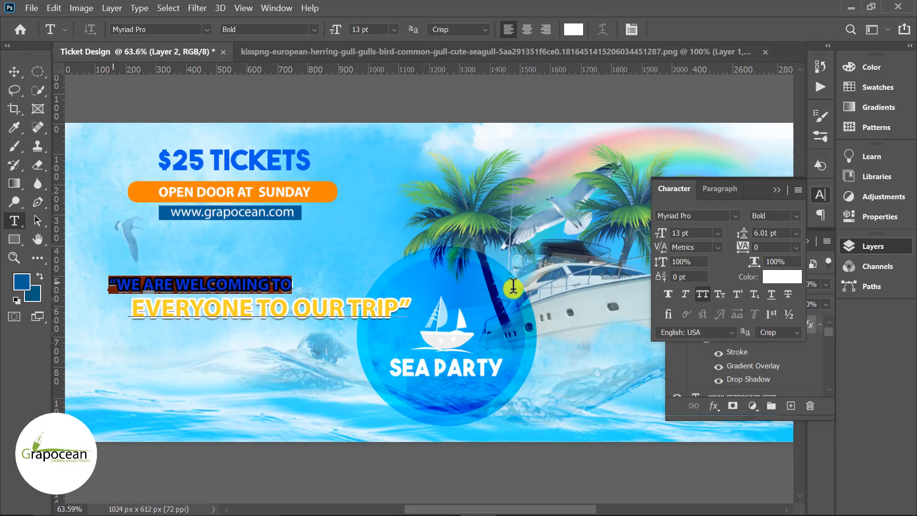
click(812, 196)
click(773, 323)
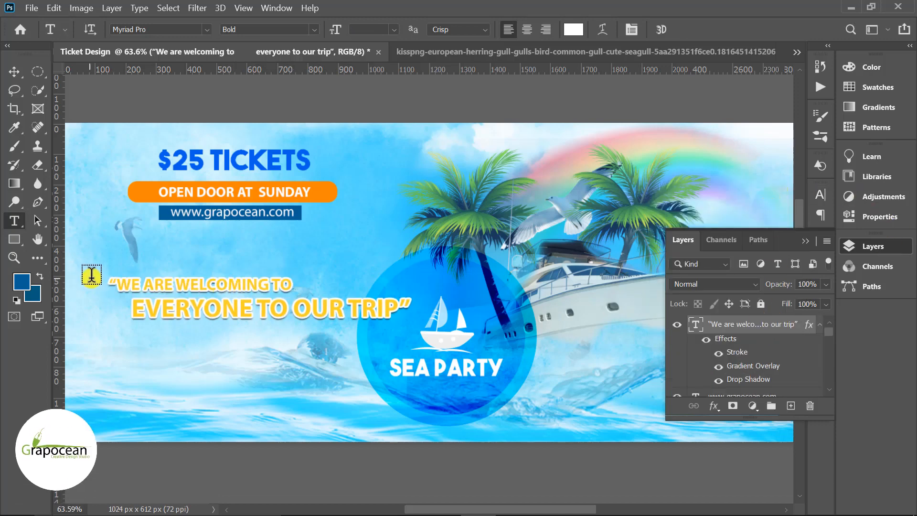
drag(176, 285, 315, 285)
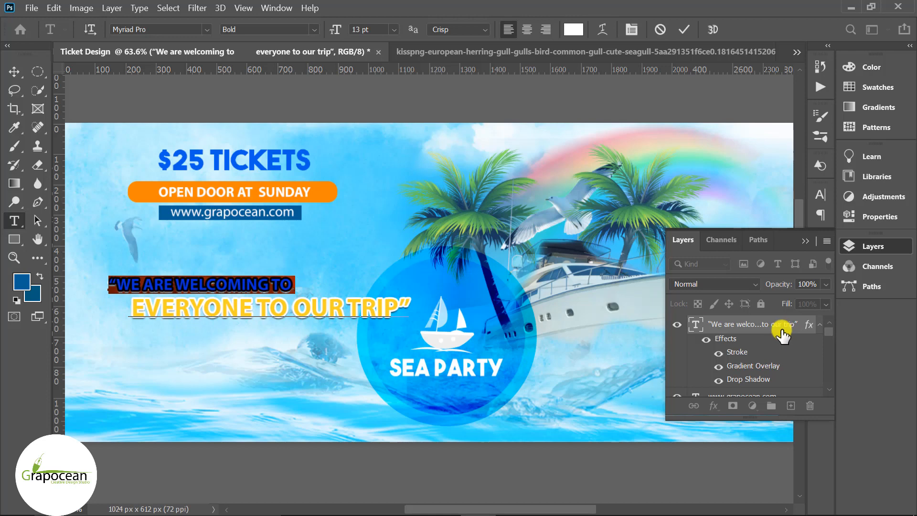
click(772, 326)
right_click(773, 326)
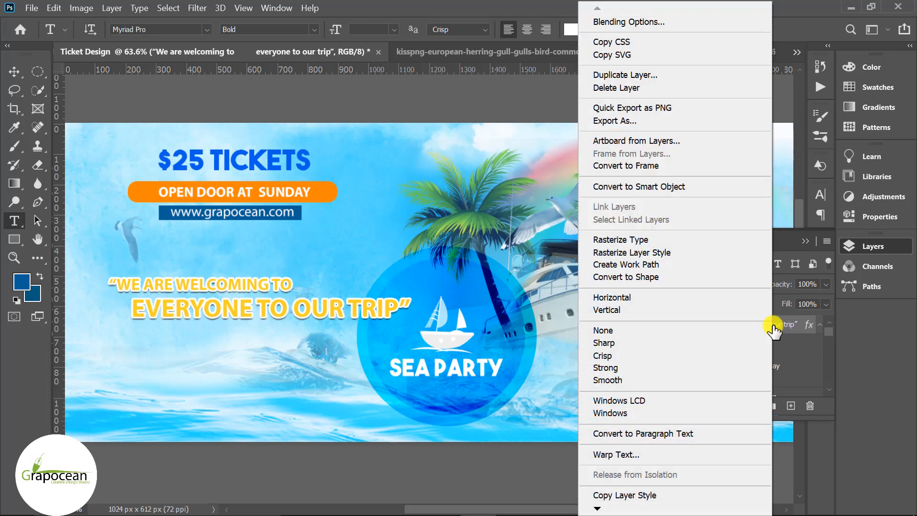
click(790, 357)
Copy the first line of the welcome text and delete it, leaving only "everyone to our trip" in the layer.
scroll(382, 330, down, 3)
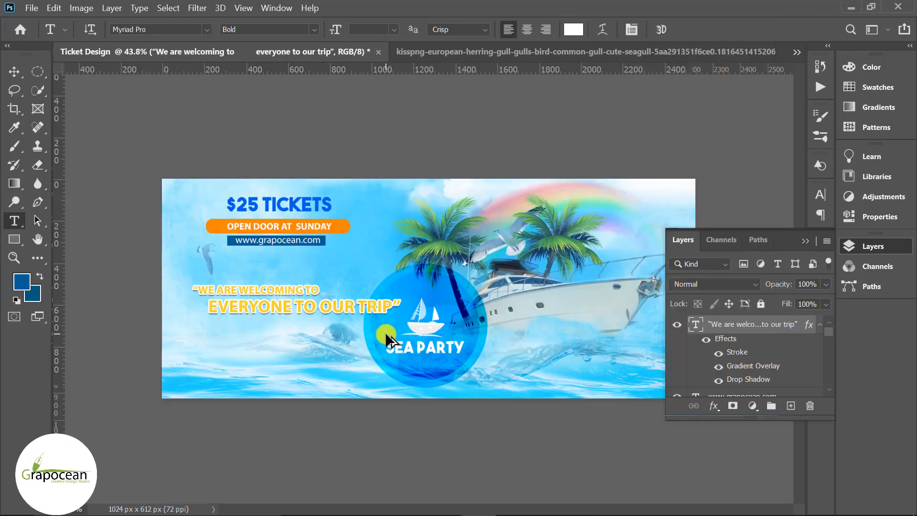
scroll(325, 327, up, 2)
scroll(325, 328, up, 3)
drag(282, 291, 29, 265)
key(ctrl+c)
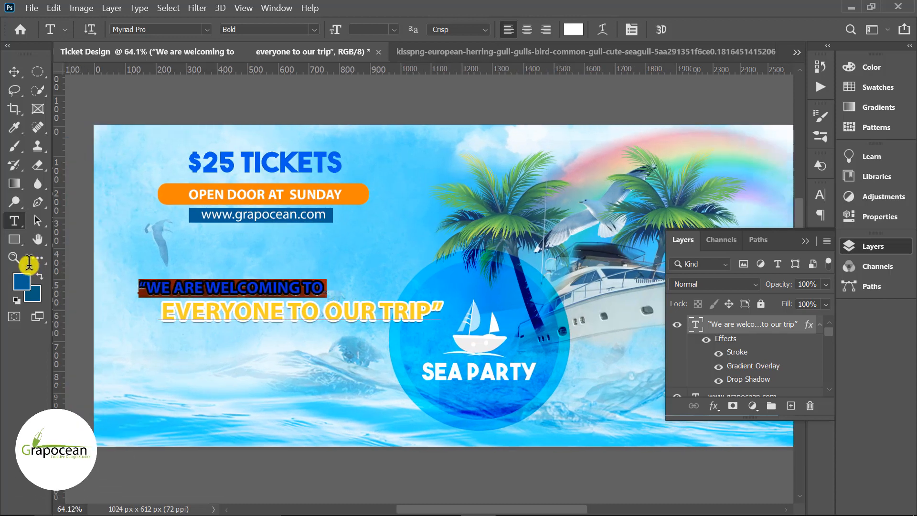
key(BackSpace)
click(16, 70)
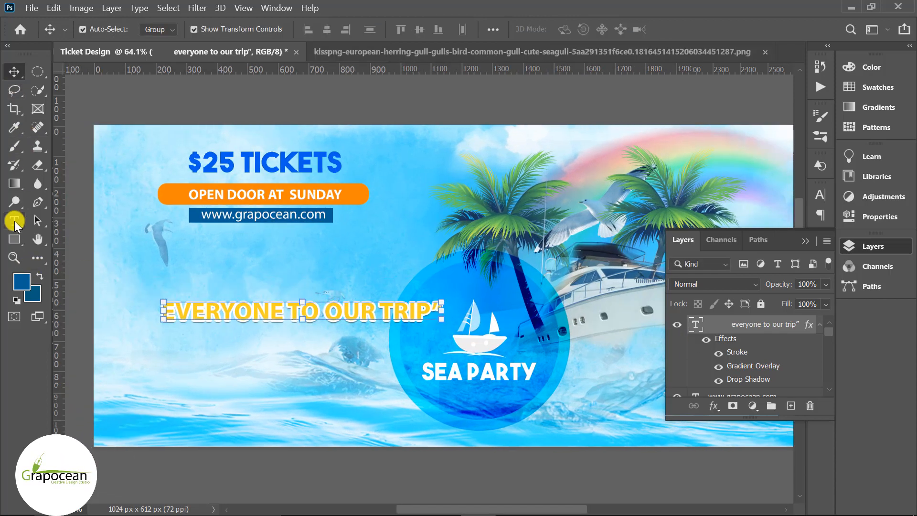
Paste "We are welcoming to" into a new text layer and place it just above the second line, starting slightly further left.
click(14, 220)
click(202, 281)
key(ctrl+v)
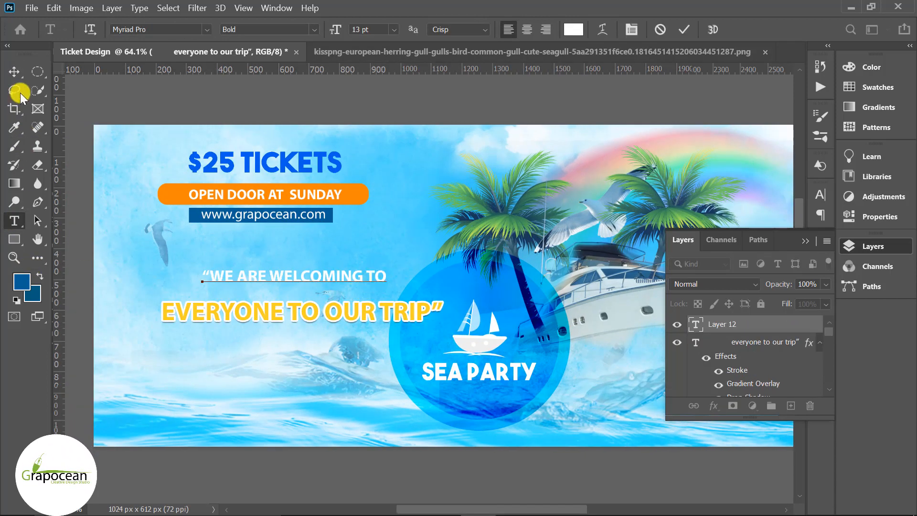
click(14, 71)
drag(336, 279, 273, 289)
click(284, 407)
scroll(285, 407, down, 6)
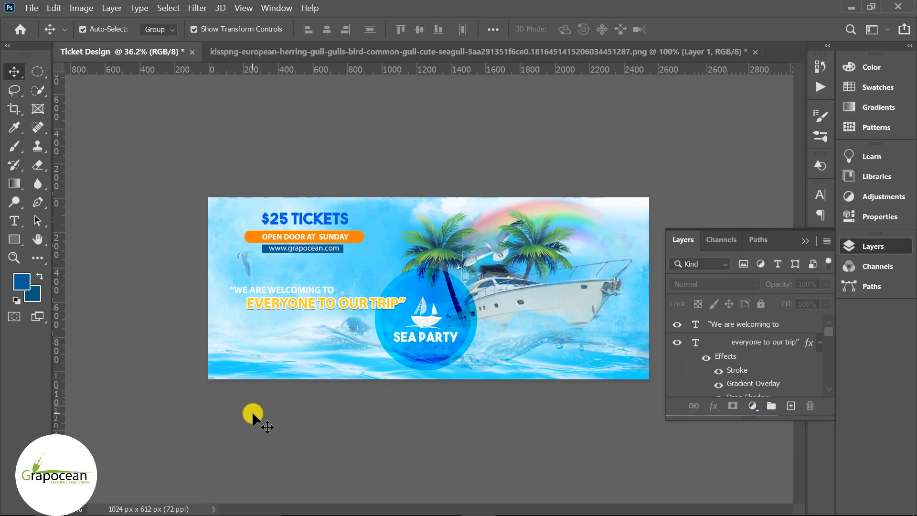